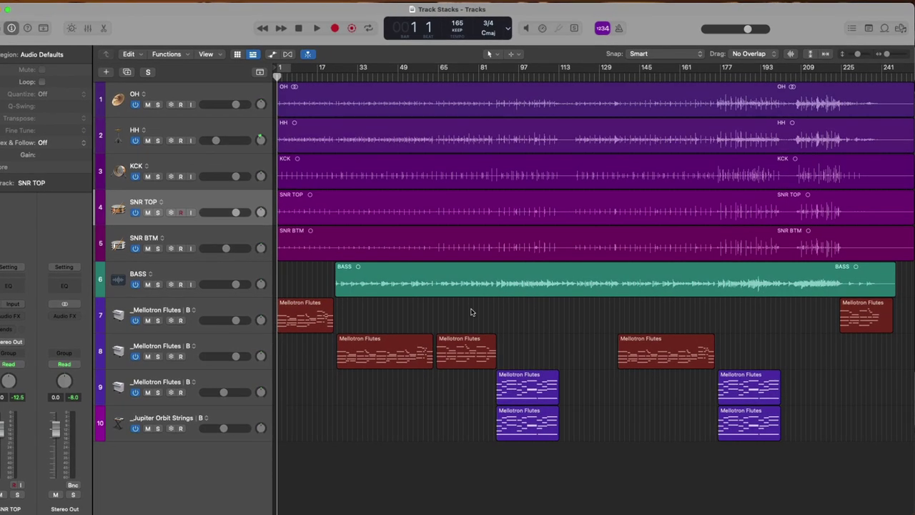
Select OH, KCK, SNR BTM and BASS together, leaving HH, SNR TOP and the Mellotron tracks unselected.
click(232, 92)
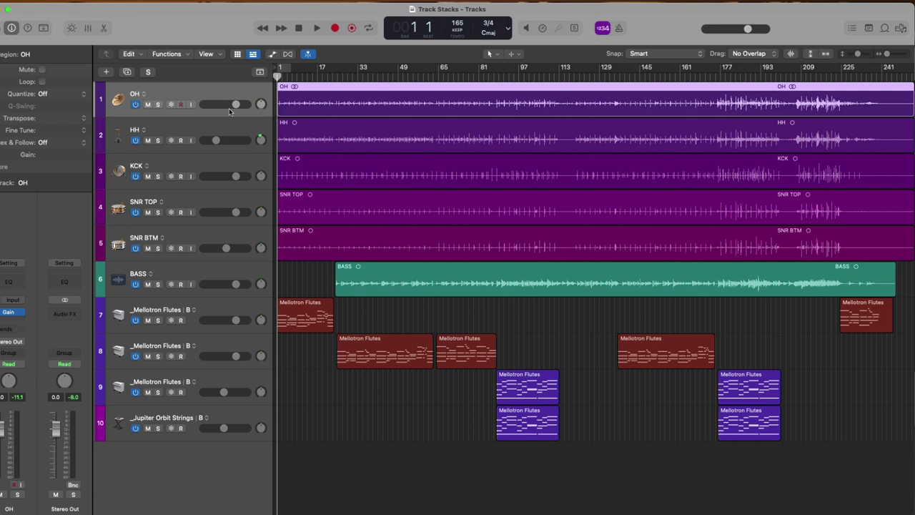
shift+click(218, 233)
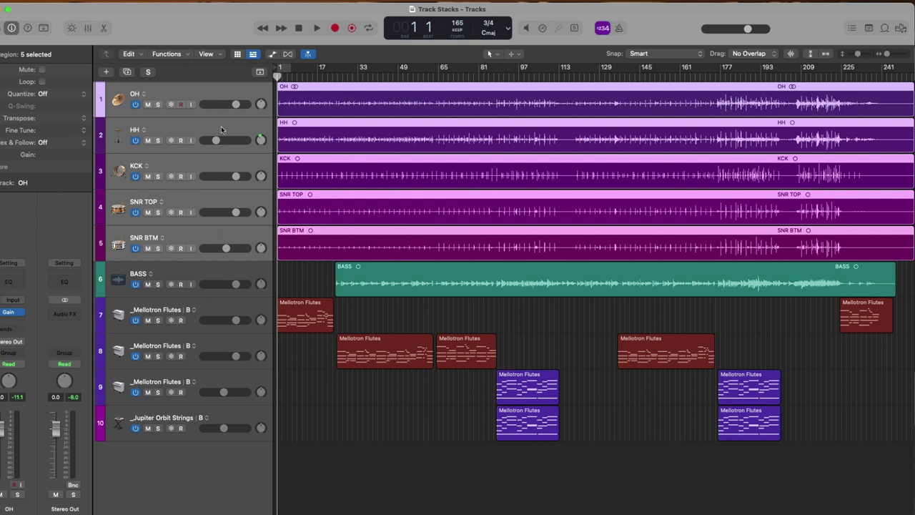
click(225, 90)
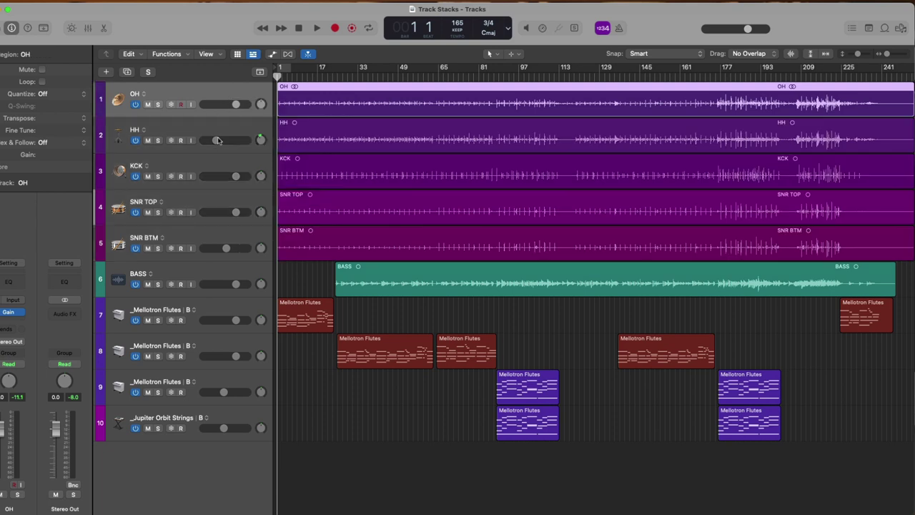
super+click(219, 160)
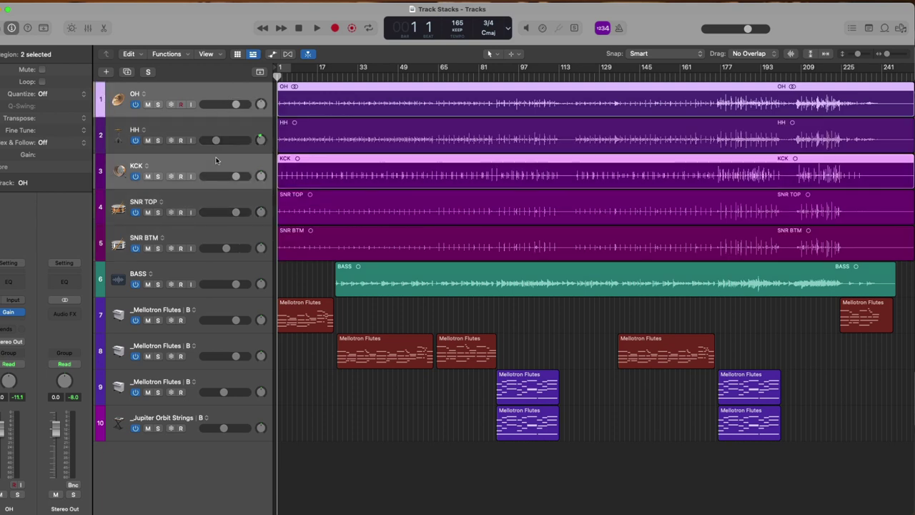
super+click(213, 241)
super+click(209, 277)
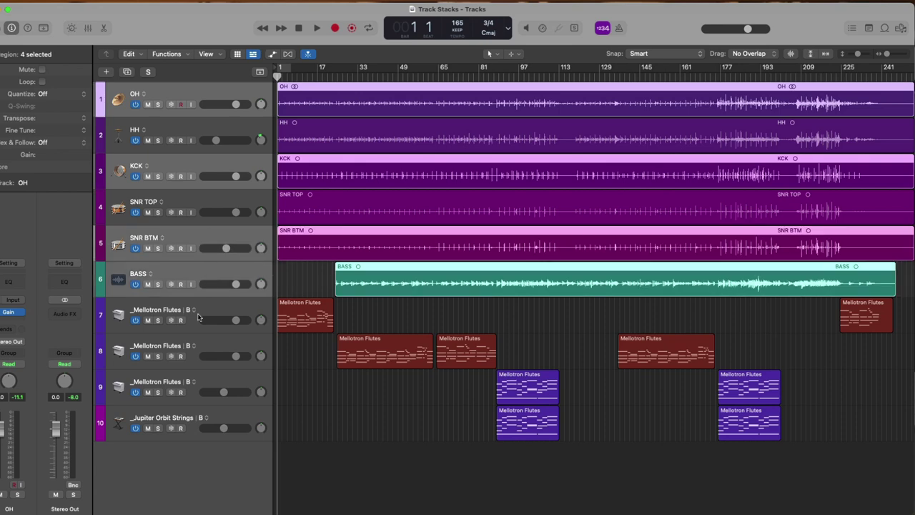
super+click(203, 378)
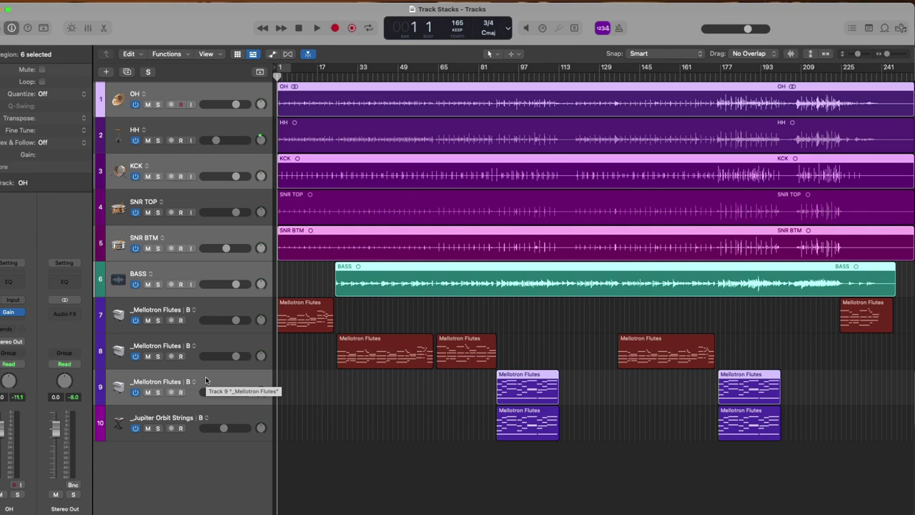
super+click(205, 380)
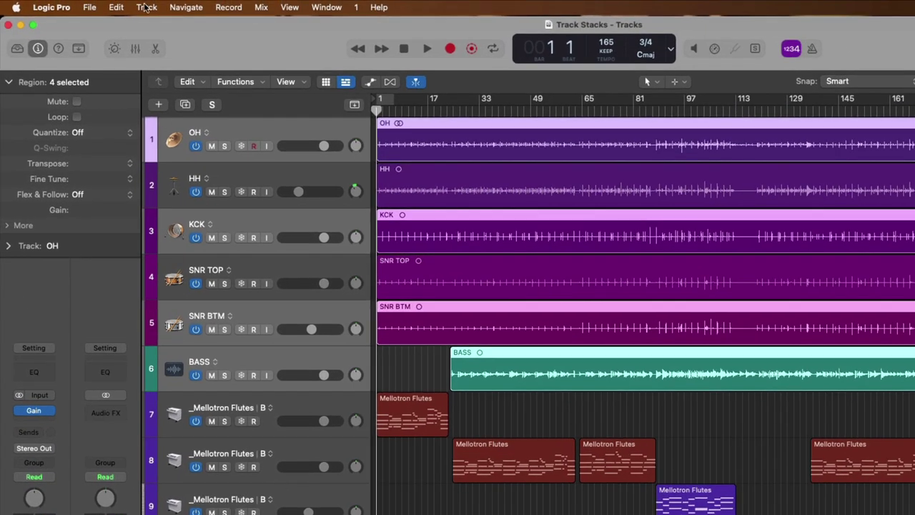
Compare the Summing and Folder stack descriptions in Create Track Stack, settling on Folder stack.
click(145, 7)
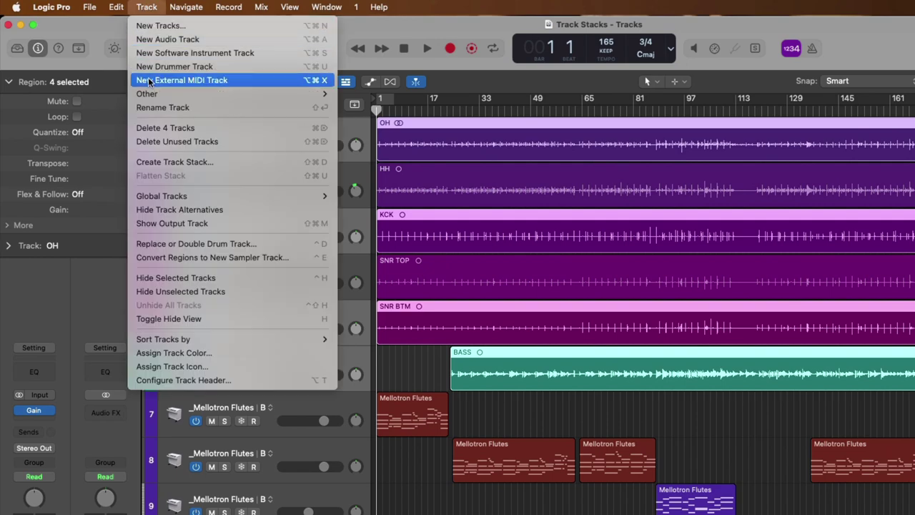
click(222, 161)
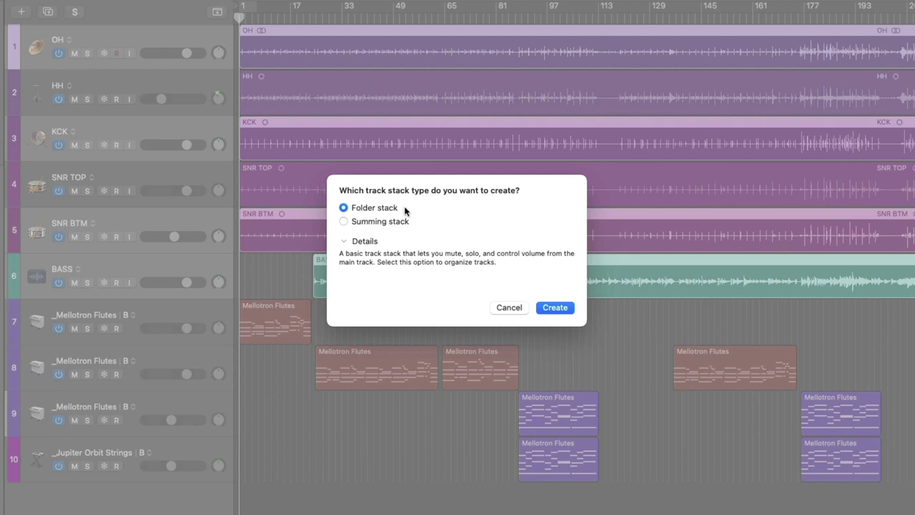
click(345, 243)
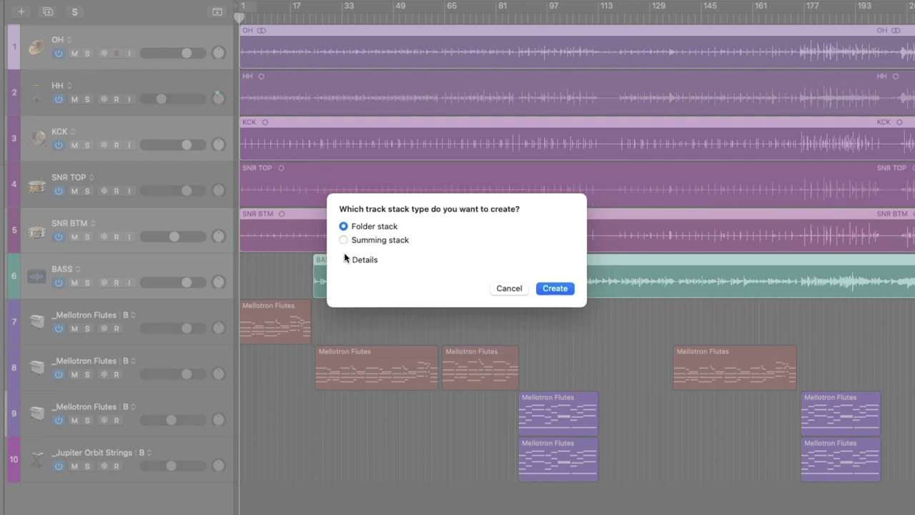
click(344, 259)
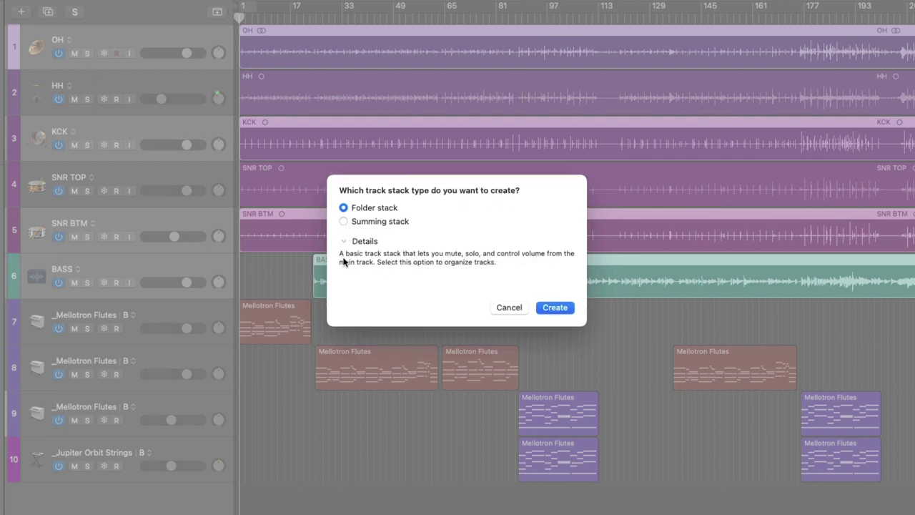
click(400, 221)
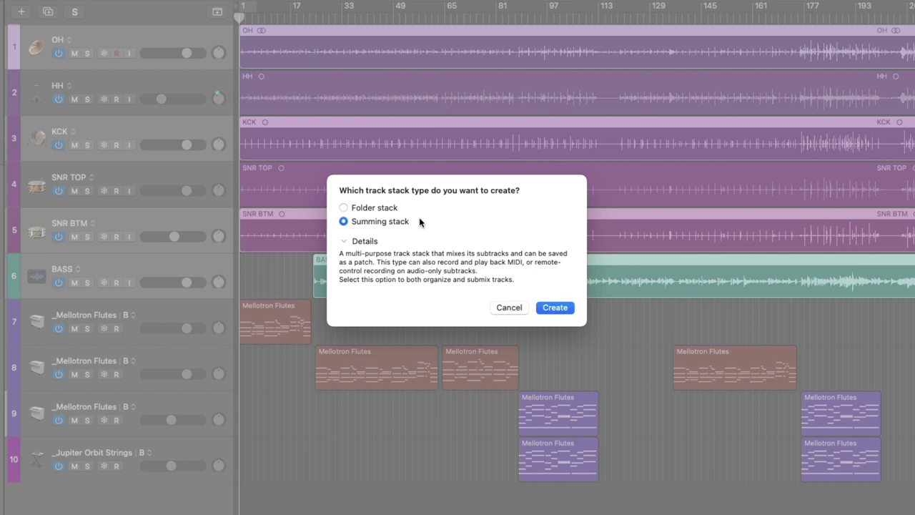
click(396, 210)
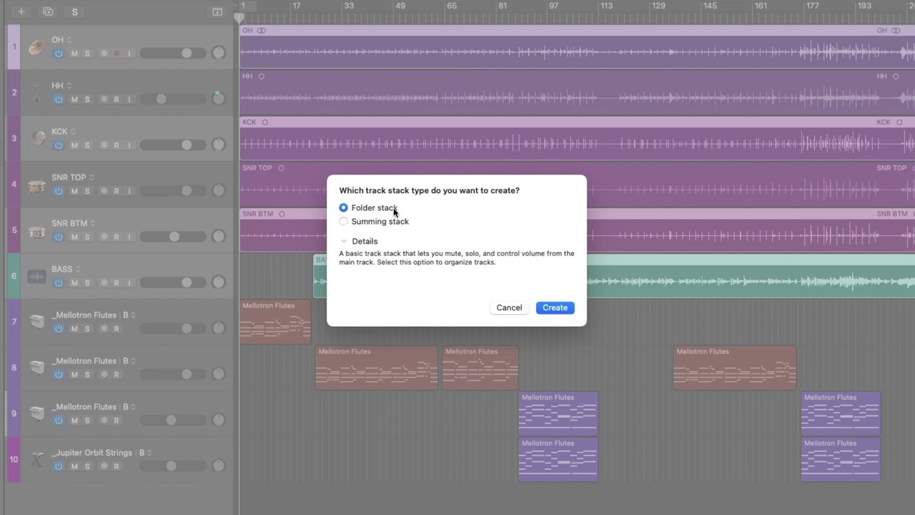
Create the Folder stack Sub 1 from OH, KCK, SNR BTM and BASS.
click(549, 308)
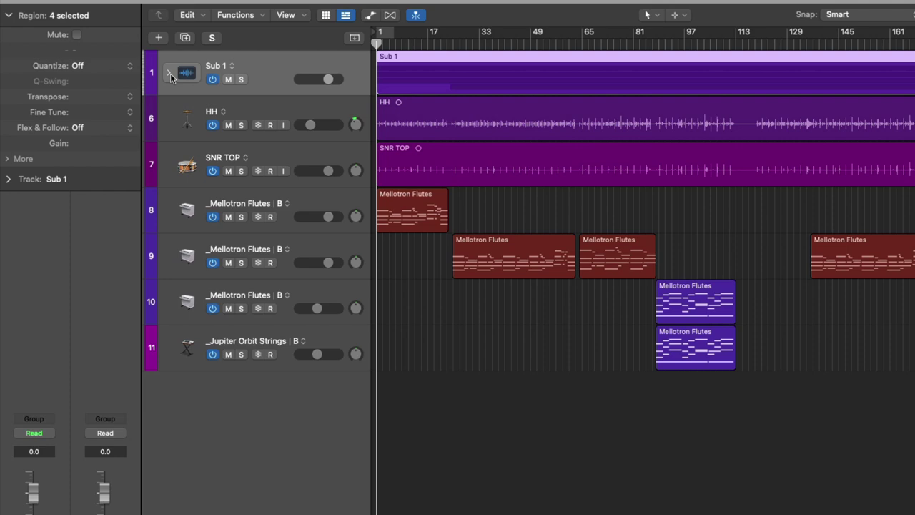
Expand Sub 1 to reveal OH, KCK, SNR BTM and BASS beneath it.
click(170, 73)
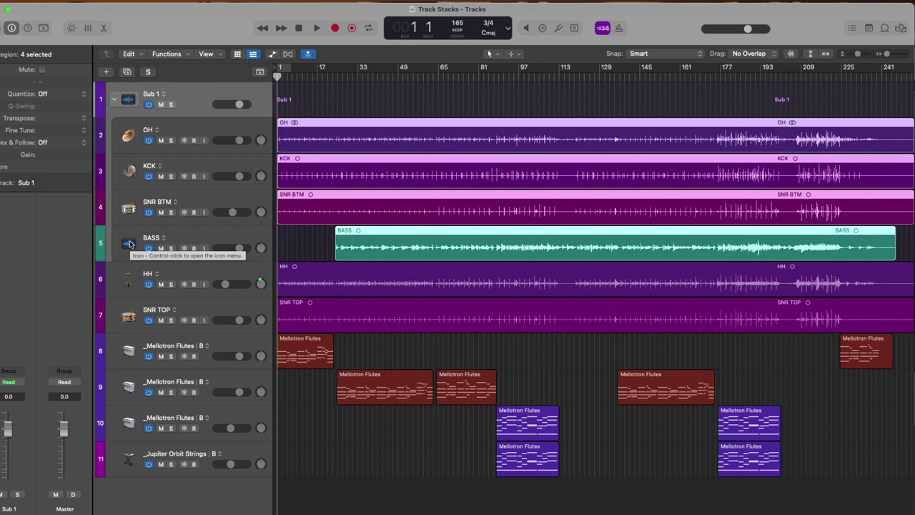
In the Mixer, collapse the Sub 1 stack into a single channel strip.
key(x)
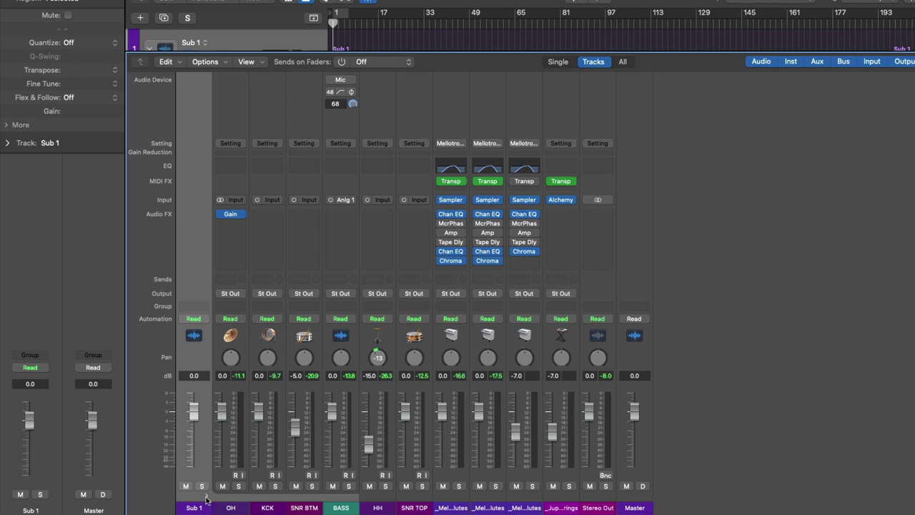
click(206, 499)
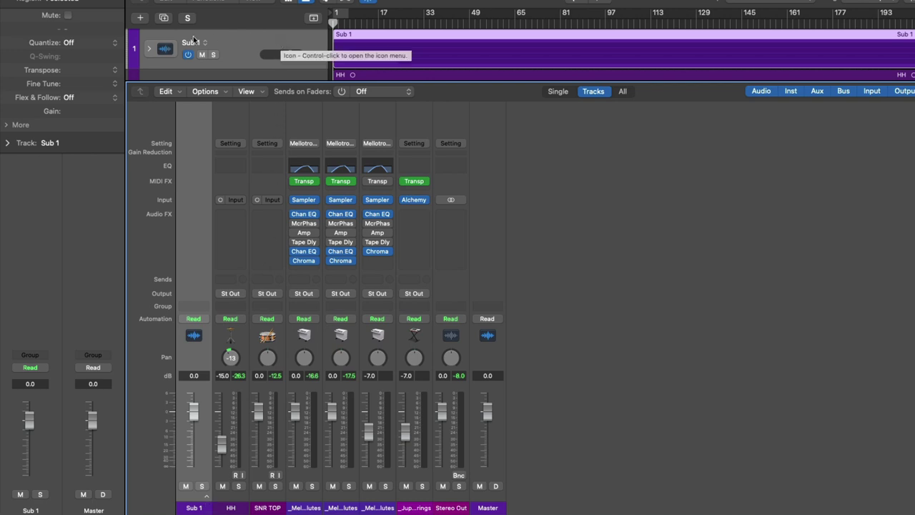
click(149, 49)
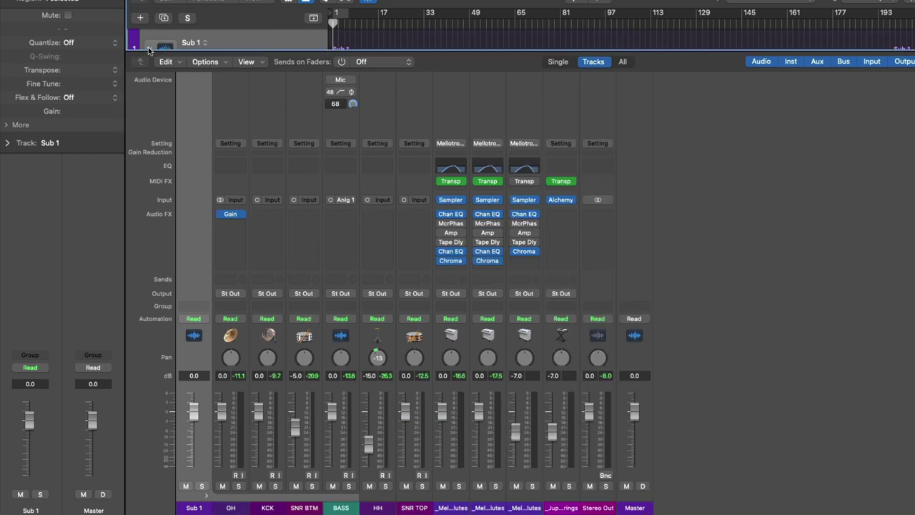
click(148, 49)
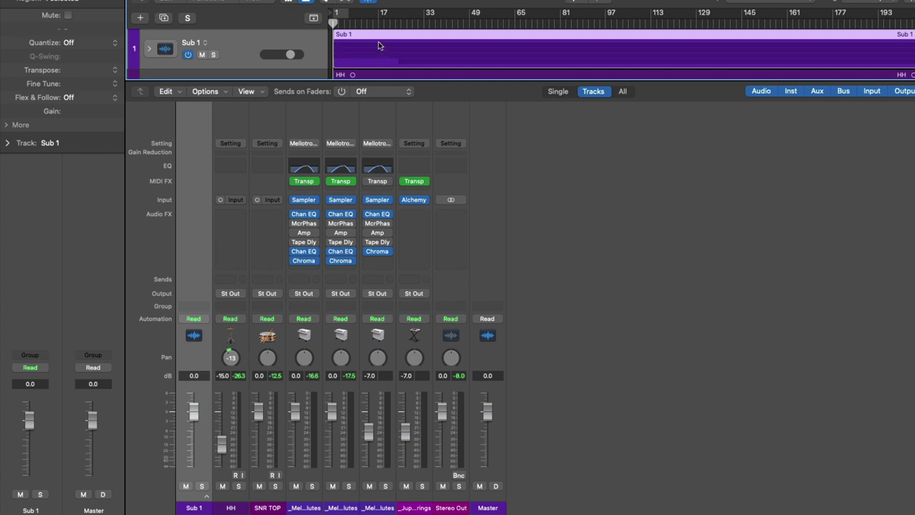
Place SNR BTM directly below OH and drag the first Mellotron Flutes into Sub 1's top.
key(x)
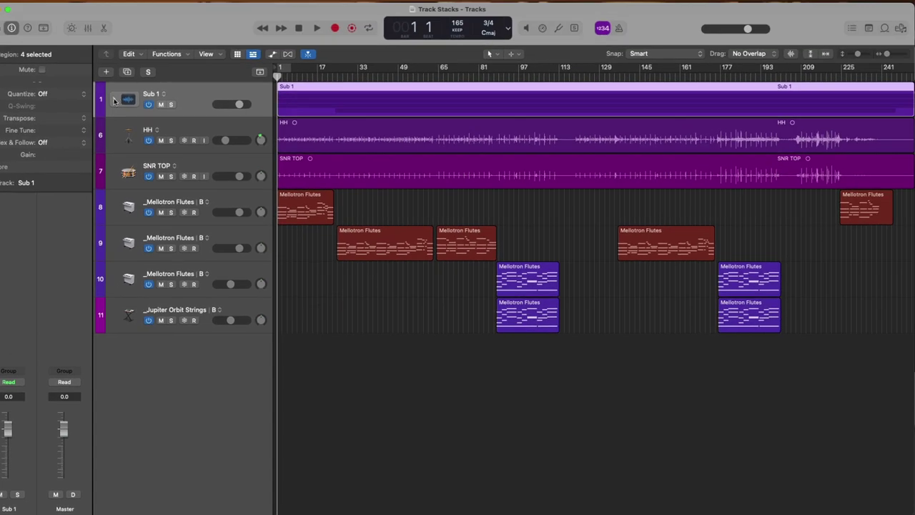
click(121, 88)
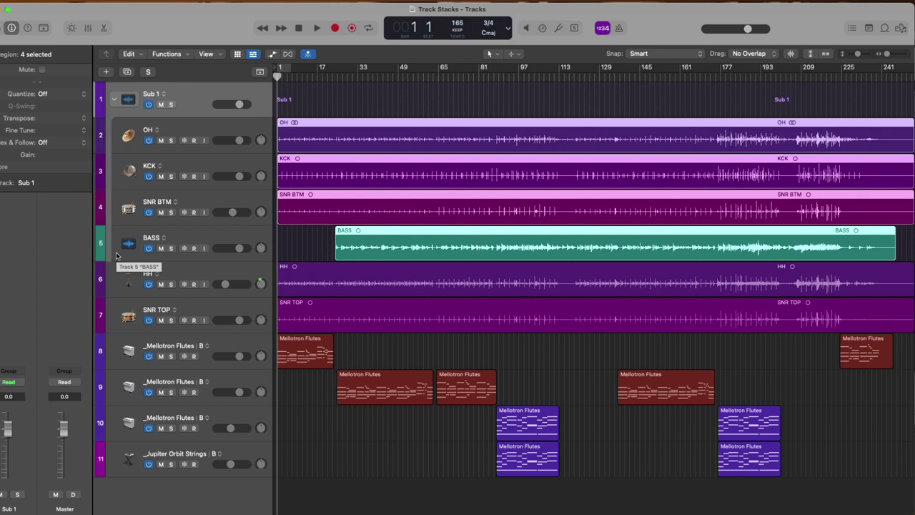
drag(133, 208, 136, 140)
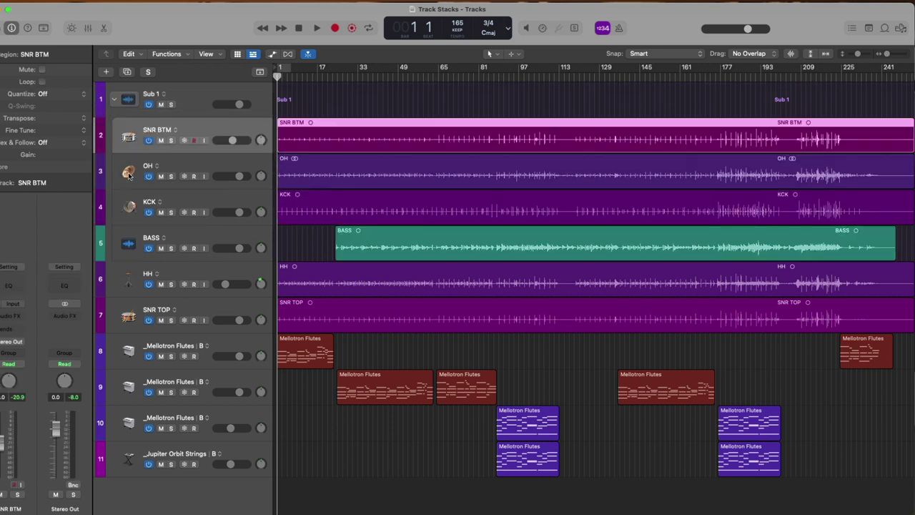
drag(129, 175, 136, 136)
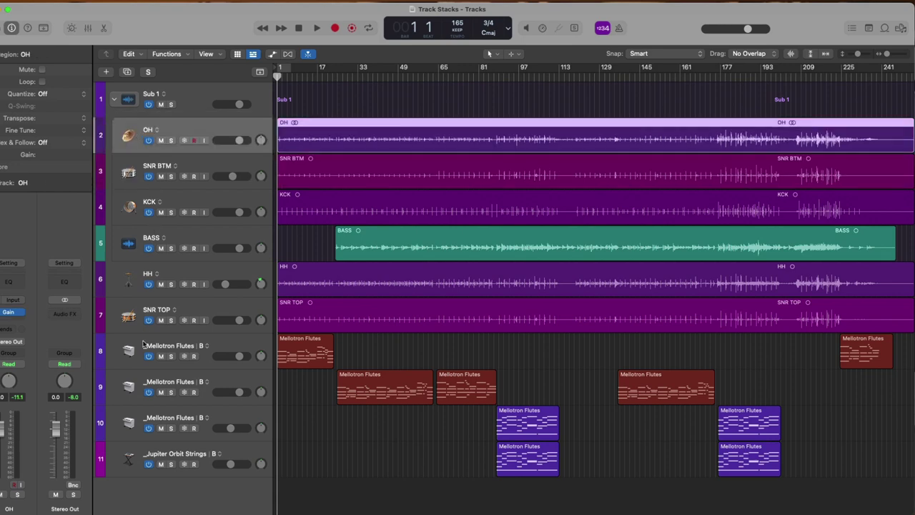
drag(129, 354, 133, 129)
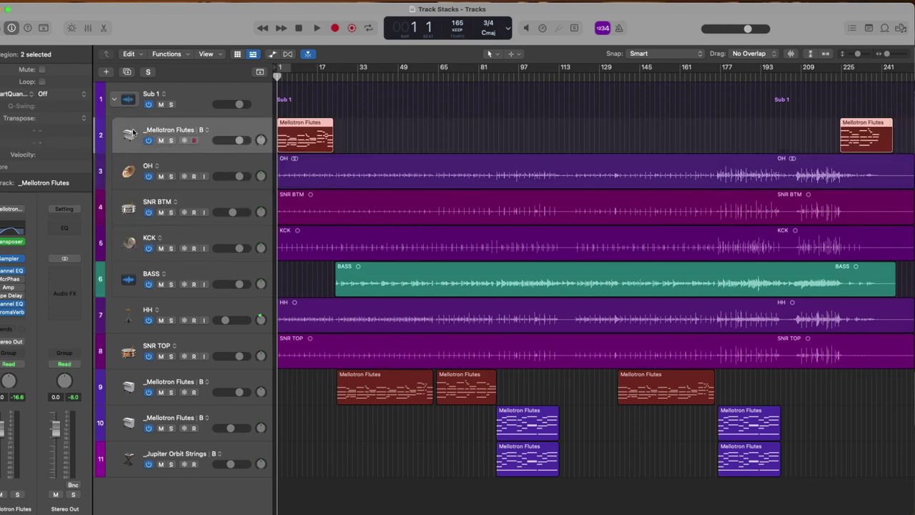
Move HH, SNR TOP and Jupiter Orbit Strings into the top of Sub 1.
shift+click(132, 316)
shift+click(130, 341)
shift+click(131, 448)
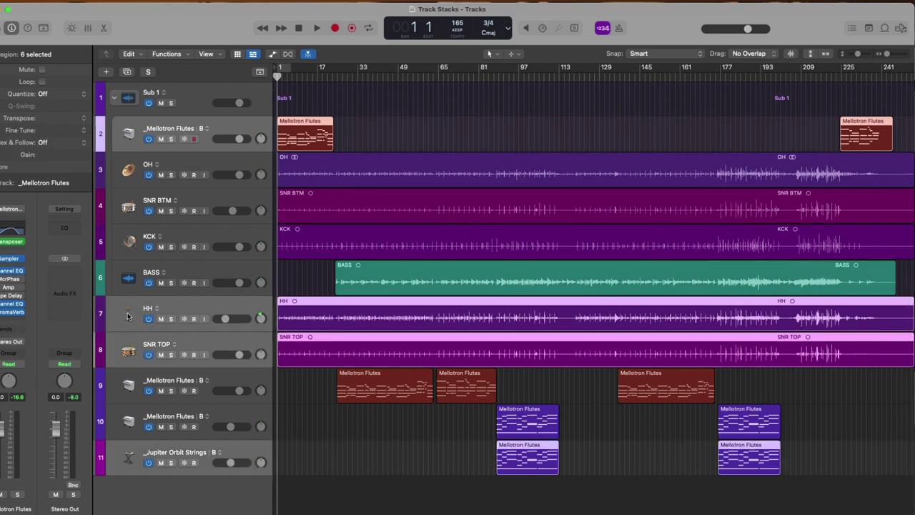
drag(129, 314, 128, 131)
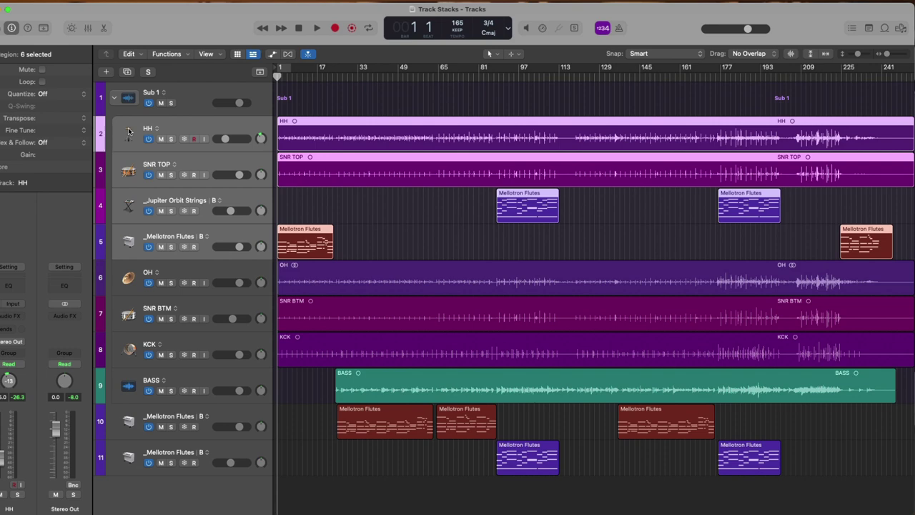
Move a Flutes track, Jupiter Orbit Strings and BASS to the bottom, then mute the Mellotron Flutes tracks.
click(124, 231)
drag(124, 231, 119, 450)
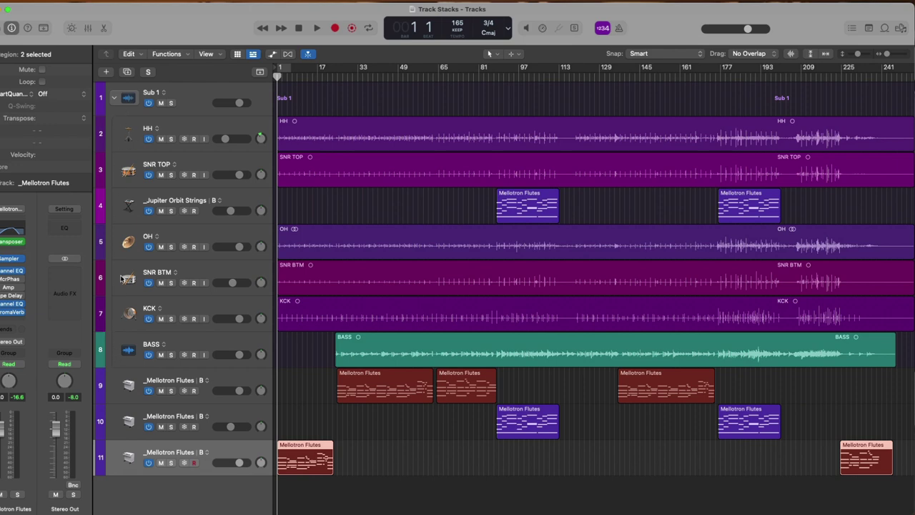
click(123, 210)
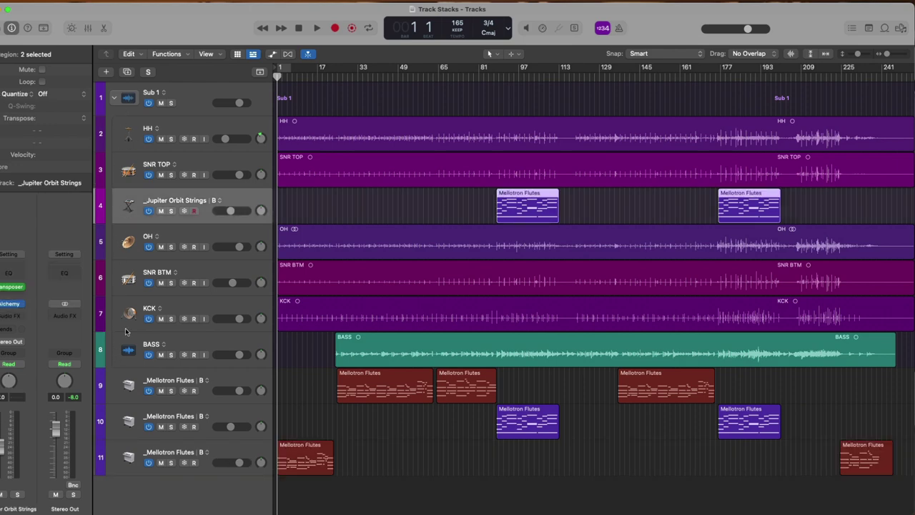
super+click(131, 352)
drag(130, 351, 131, 471)
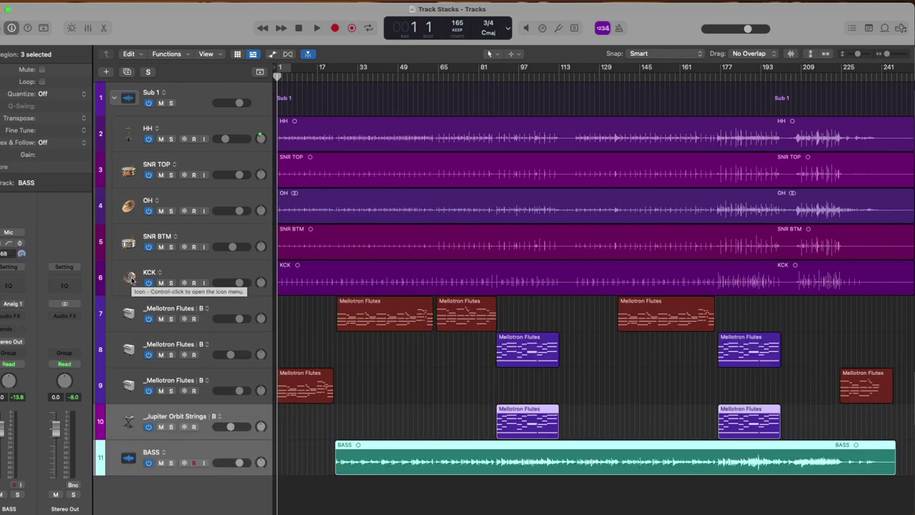
drag(161, 318, 180, 463)
click(217, 102)
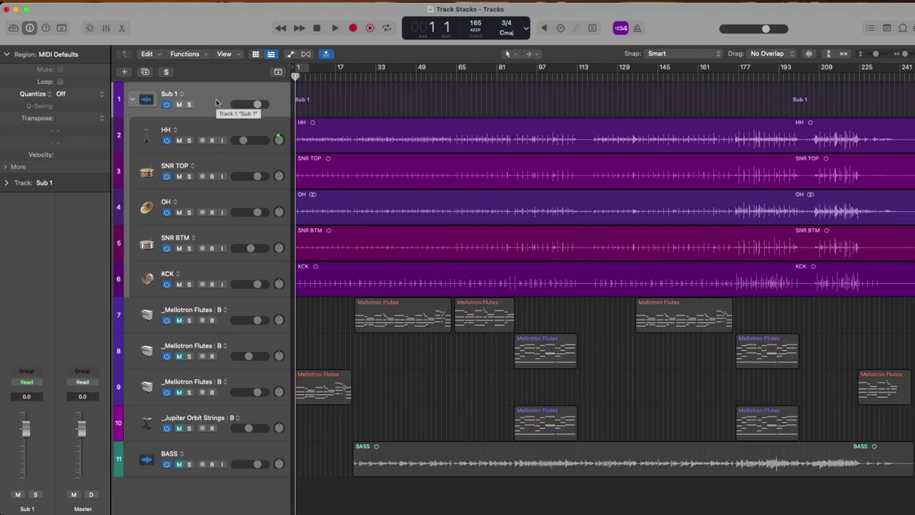
Play the drums in the Mixer and lower the Sub 1 stack fader to -2.6 dB.
key(x)
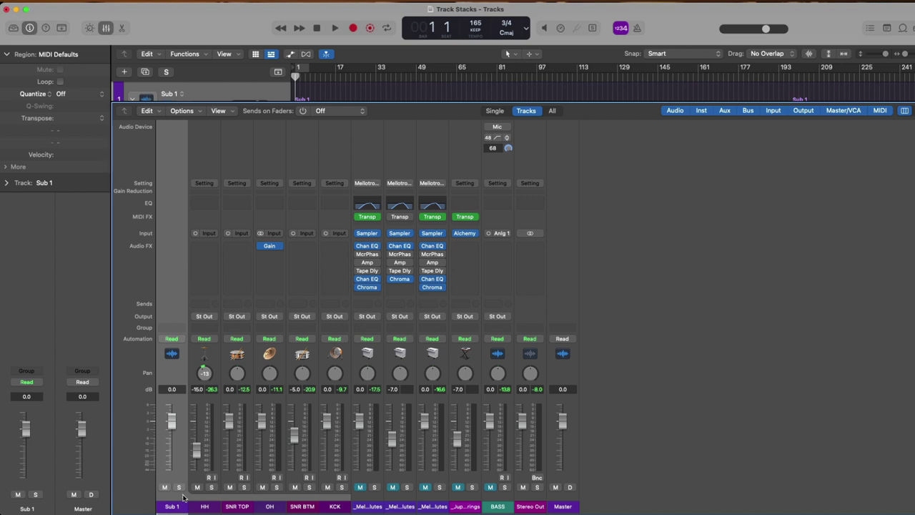
key(space)
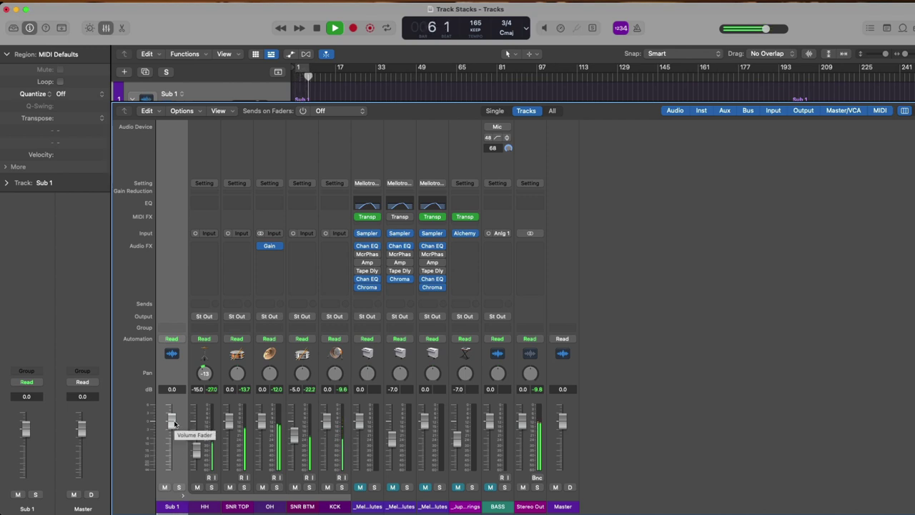
mouse_move(174, 424)
mouse_down()
mouse_move(174, 475)
mouse_move(171, 429)
mouse_move(172, 437)
mouse_up()
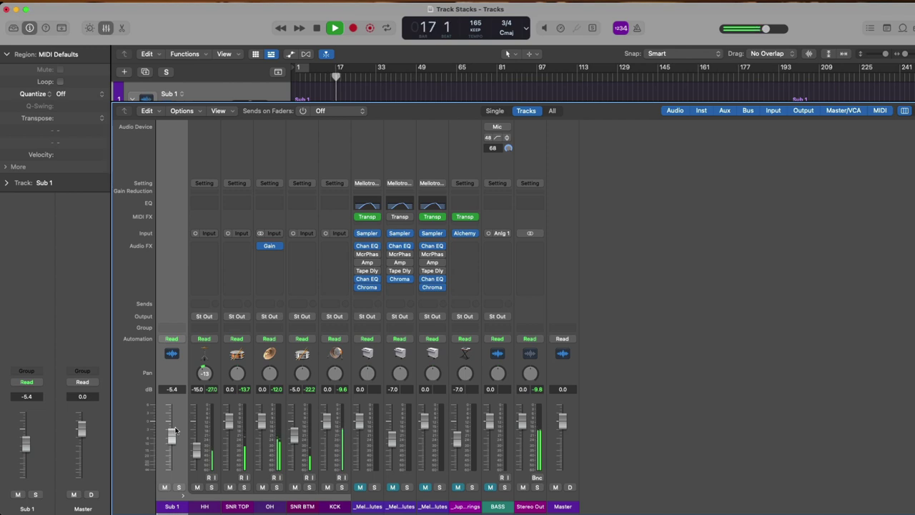
key(space)
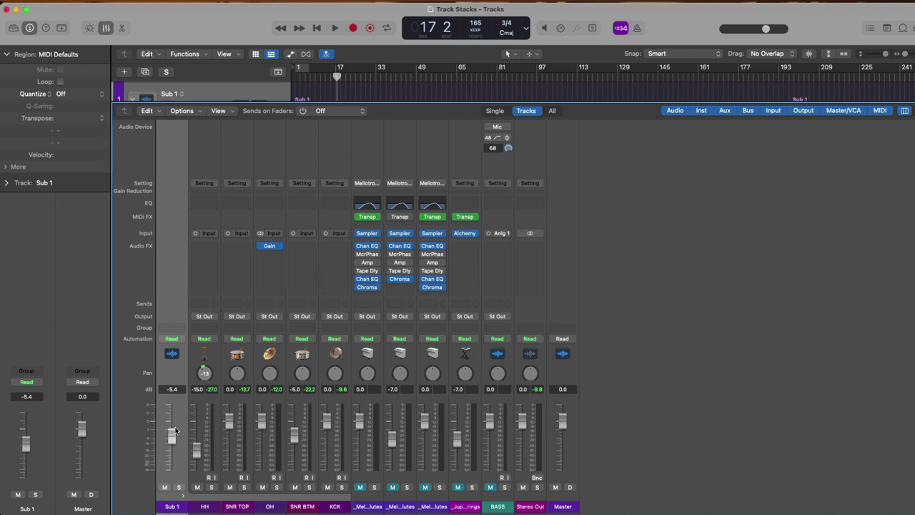
key(Return)
key(space)
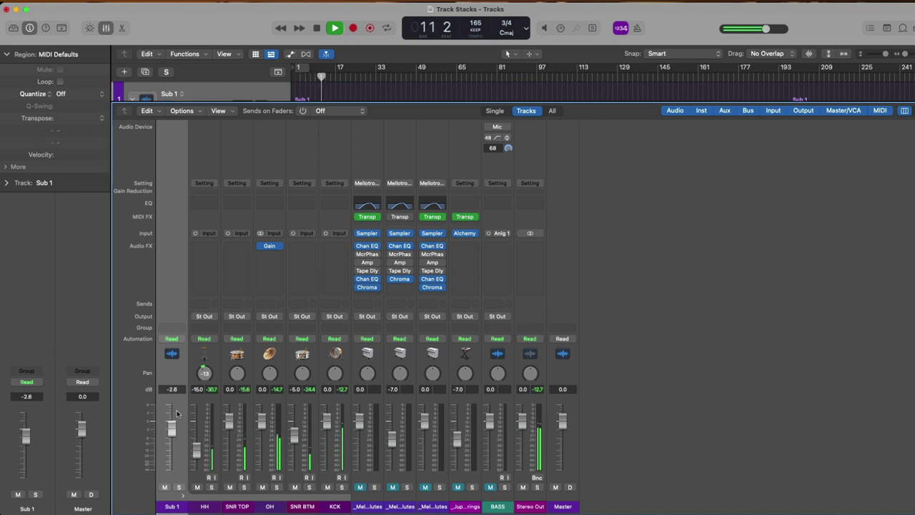
key(space)
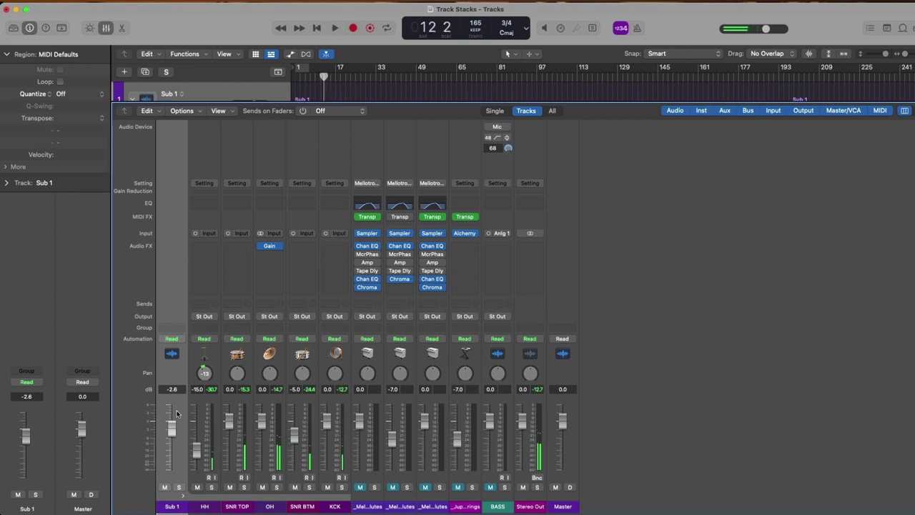
Switch KCK's compressor to Studio FET, lower the threshold to about -33 dB, and show the graph.
click(333, 193)
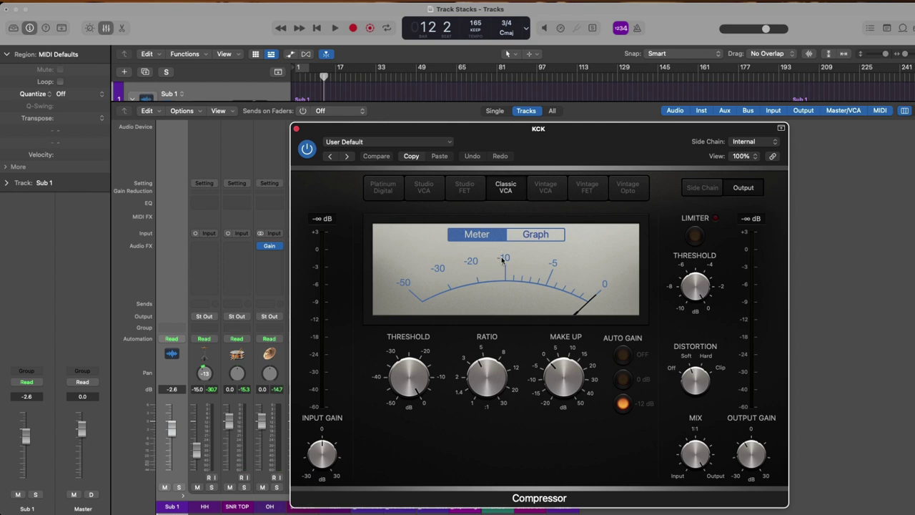
click(465, 187)
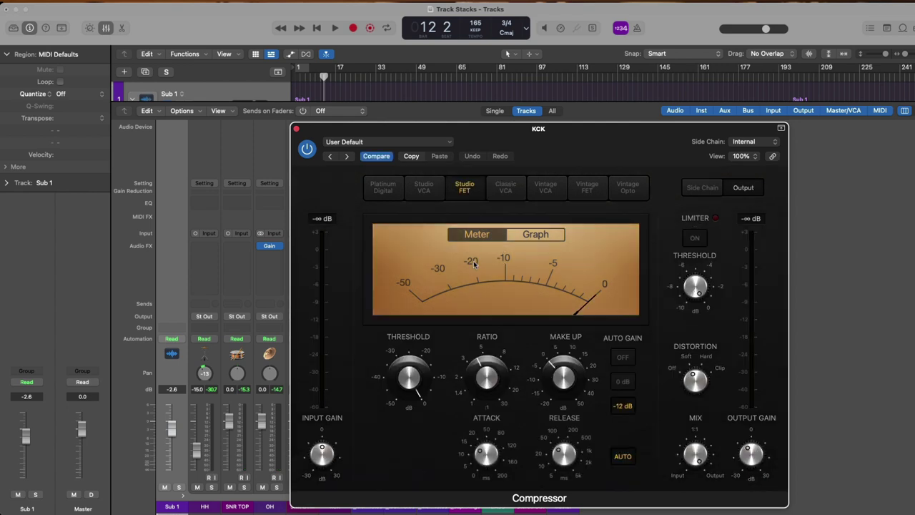
drag(424, 370, 406, 463)
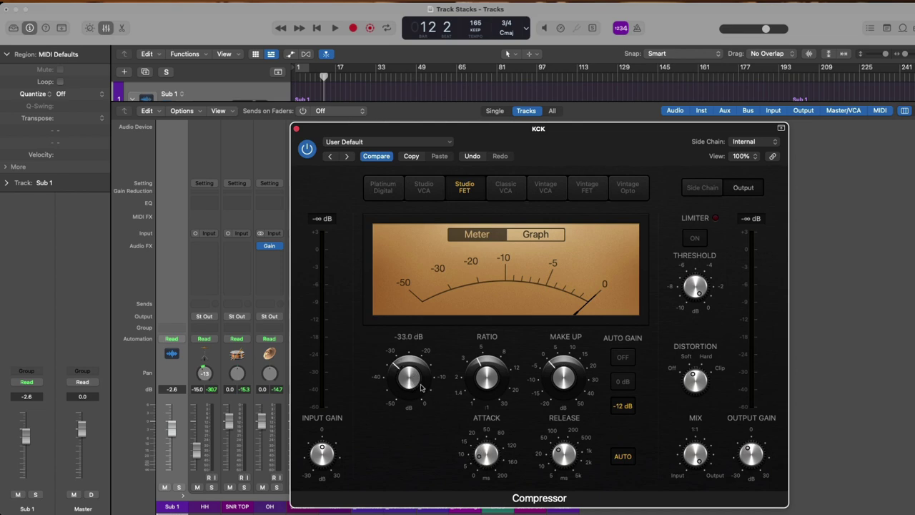
mouse_move(492, 353)
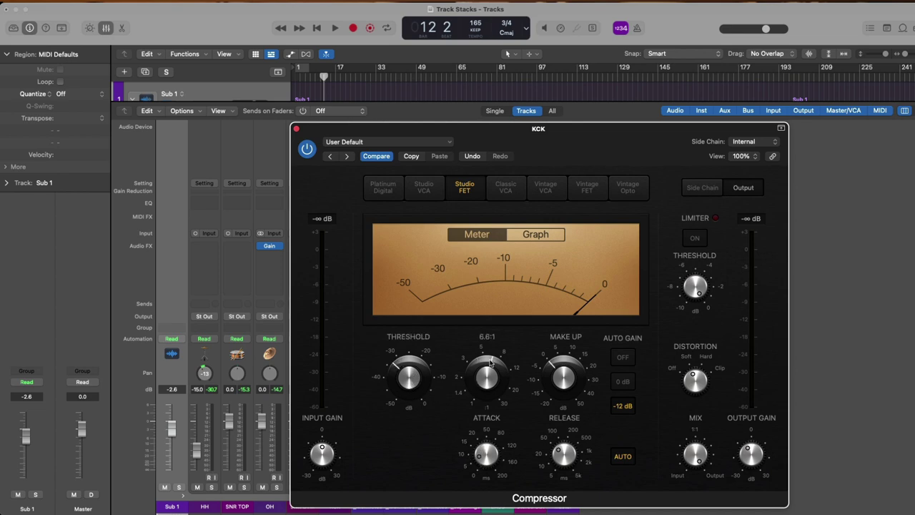
click(520, 238)
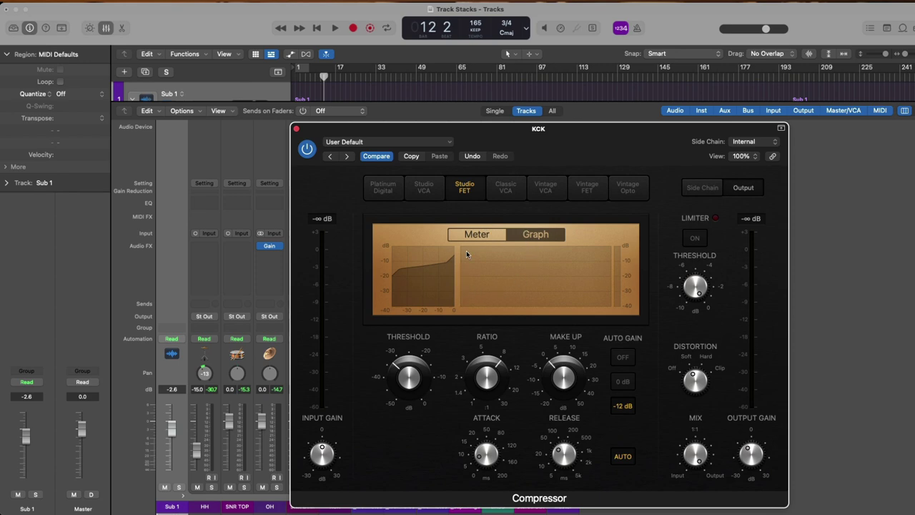
key(space)
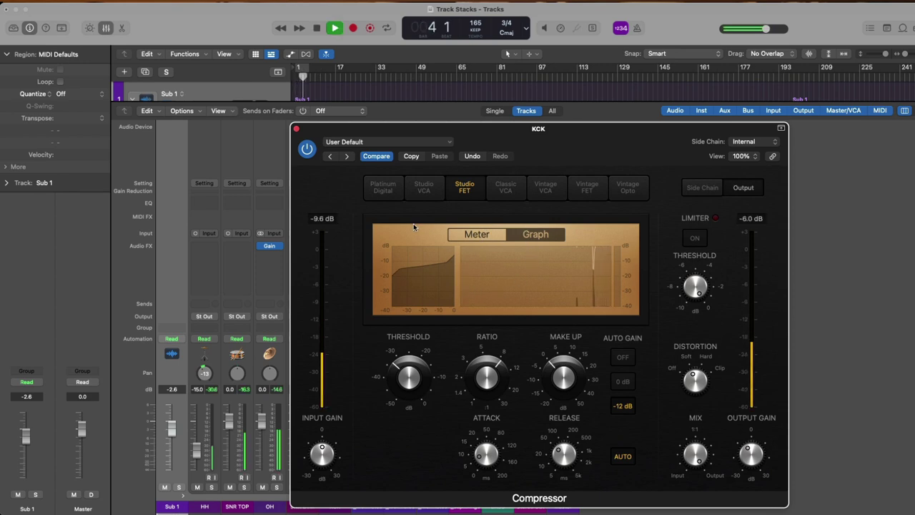
mouse_move(486, 425)
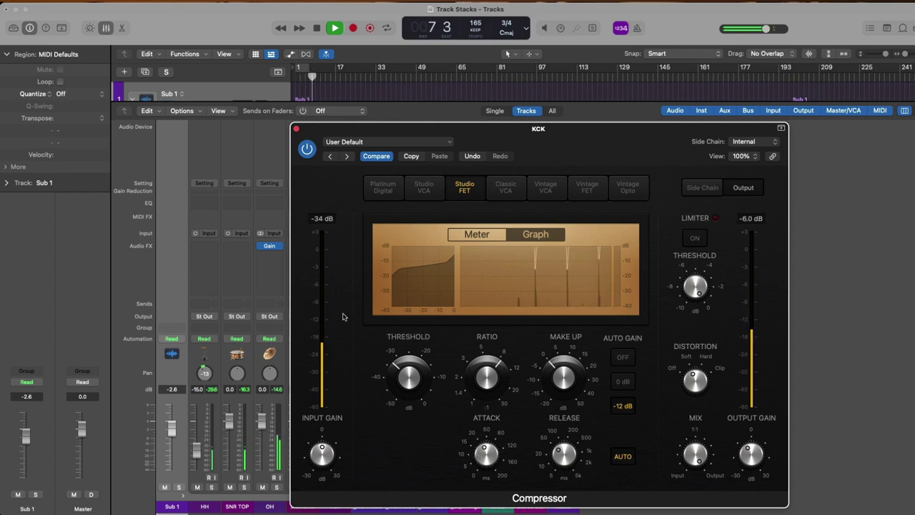
key(space)
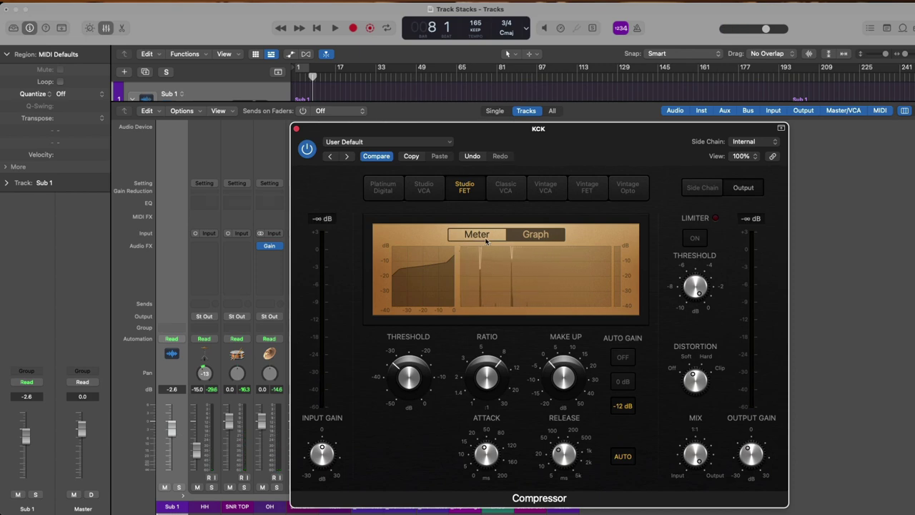
Replay from bar 1, trim the Sub 1 stack to -4.3 dB, and close the compressor.
key(Return)
key(space)
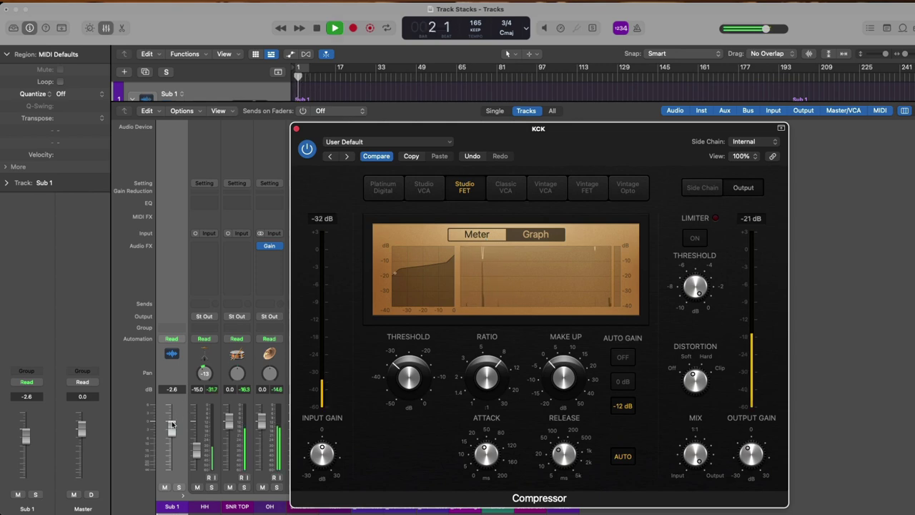
drag(171, 428, 171, 458)
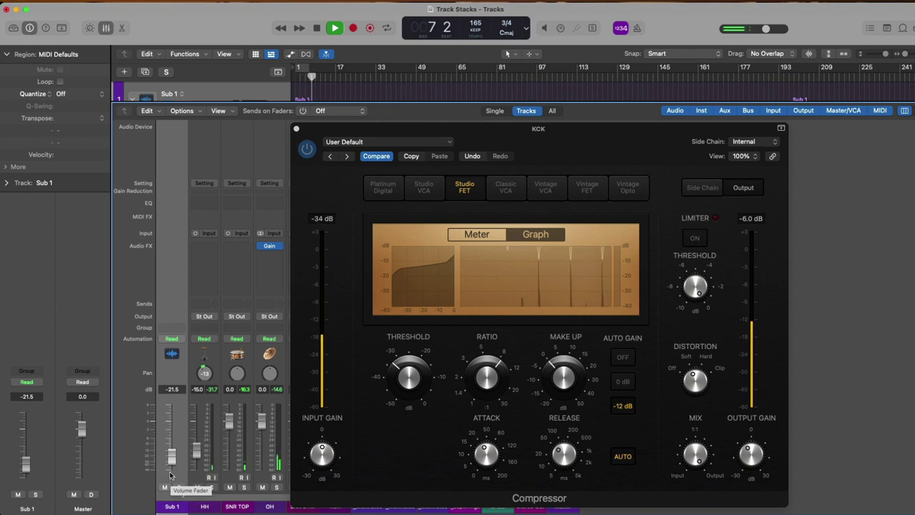
key(space)
drag(172, 466, 172, 429)
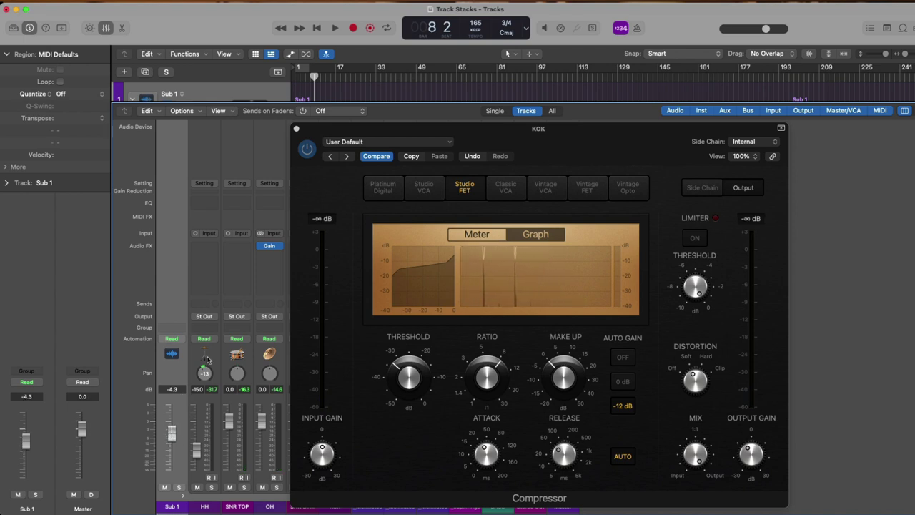
click(296, 128)
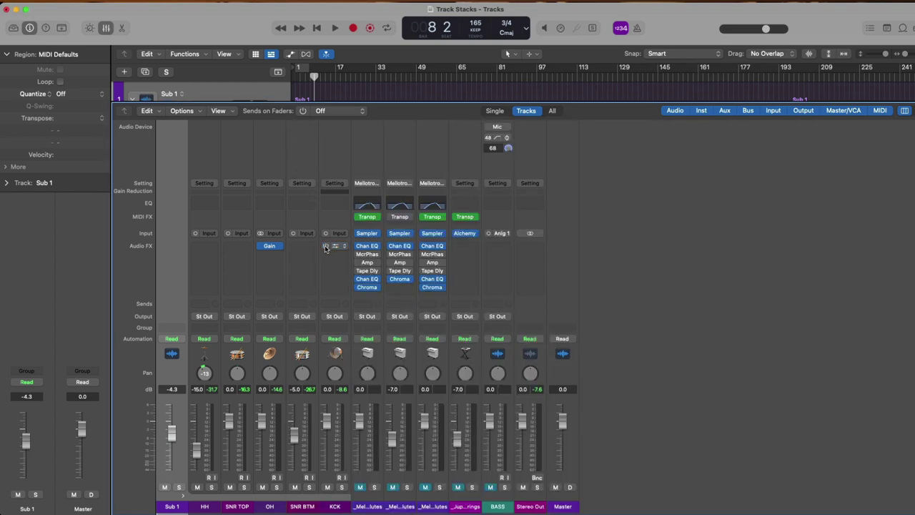
Bypass KCK's compressor and add a Bus 1 send on SNR TOP, creating Aux 1.
click(325, 246)
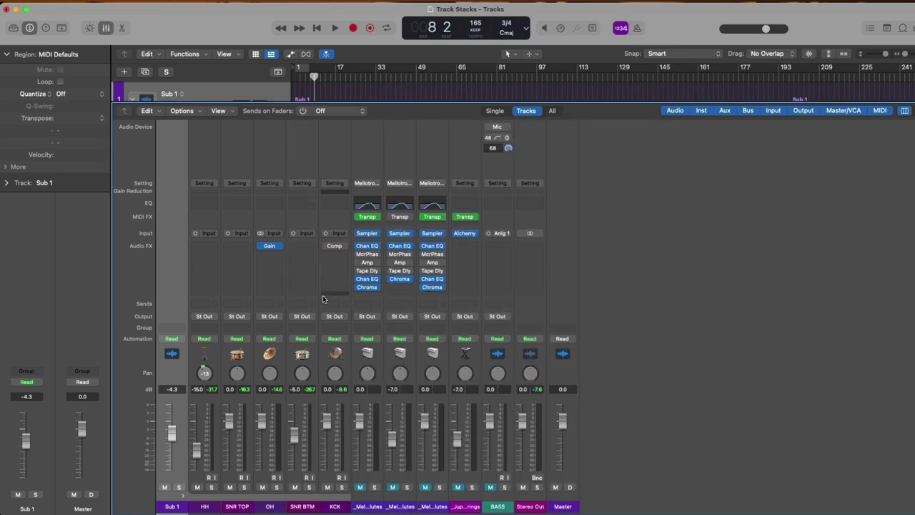
click(236, 303)
mouse_move(240, 319)
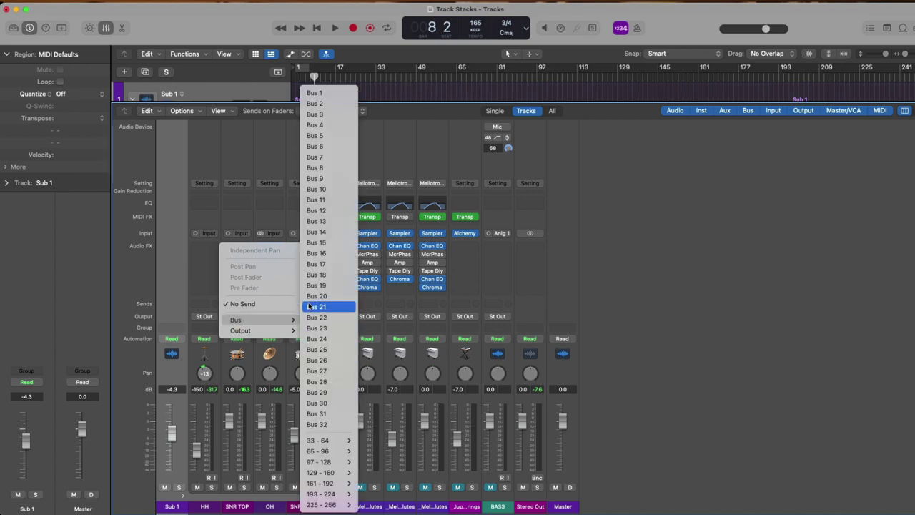
click(314, 93)
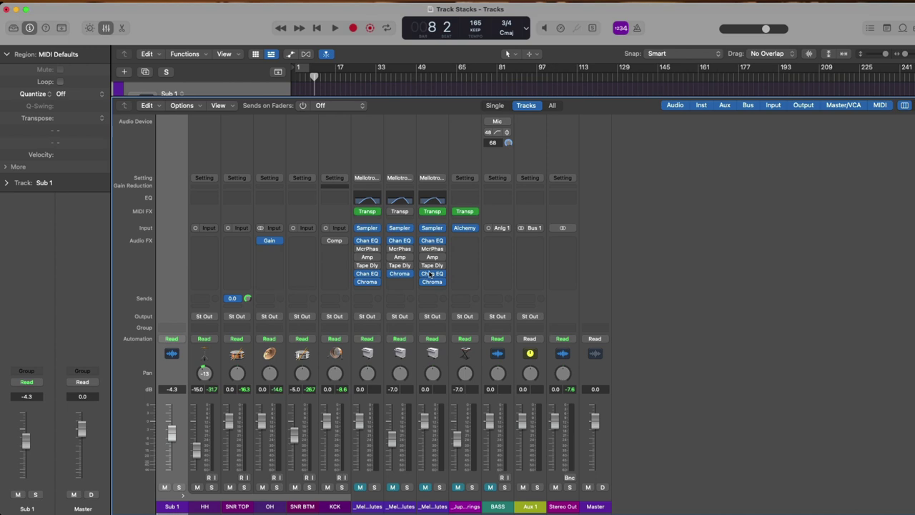
Insert a ChromaVerb reverb on Aux 1's Audio FX slot.
click(530, 240)
click(533, 279)
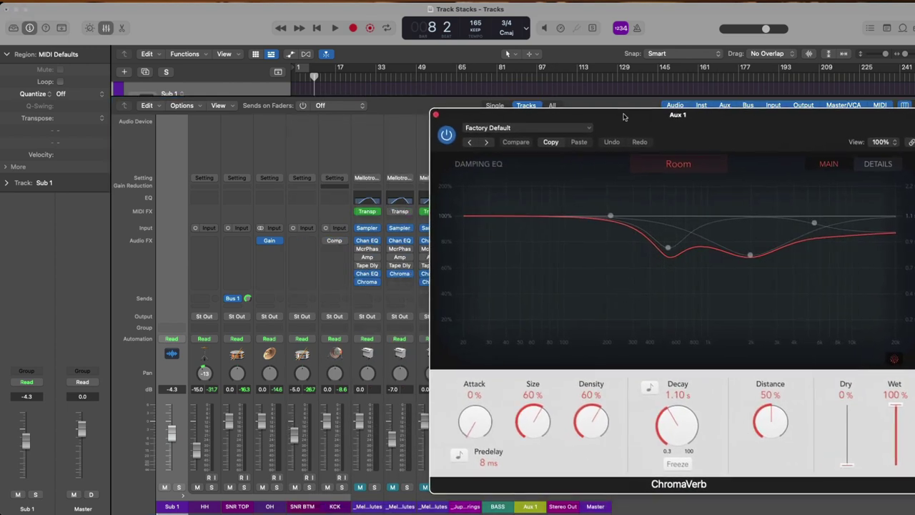
click(447, 115)
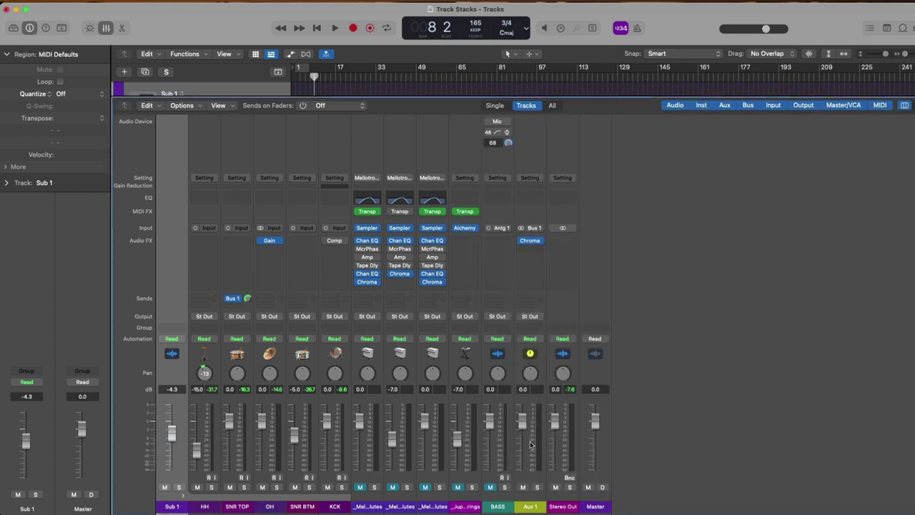
Audition the drums while riding the Sub 1 fader, then make SNR TOP's Bus 1 send pre-fader.
key(space)
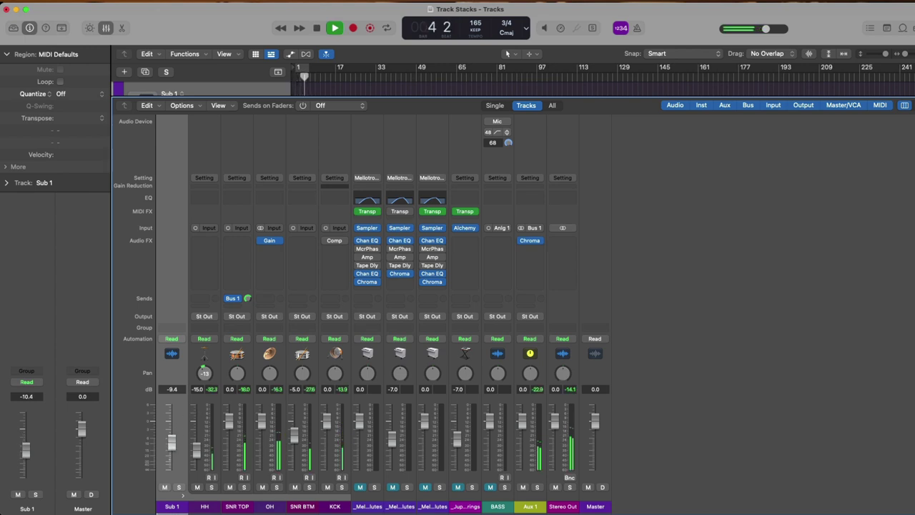
drag(171, 436, 171, 465)
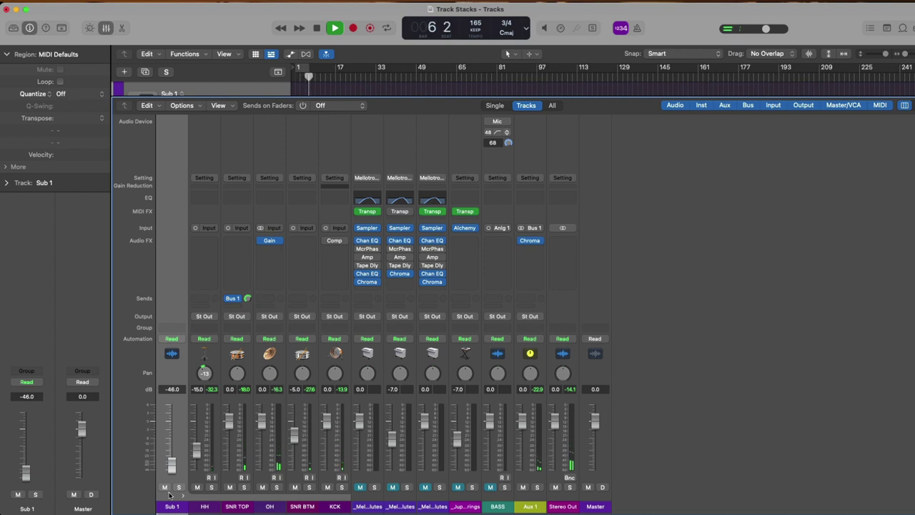
drag(172, 465, 172, 428)
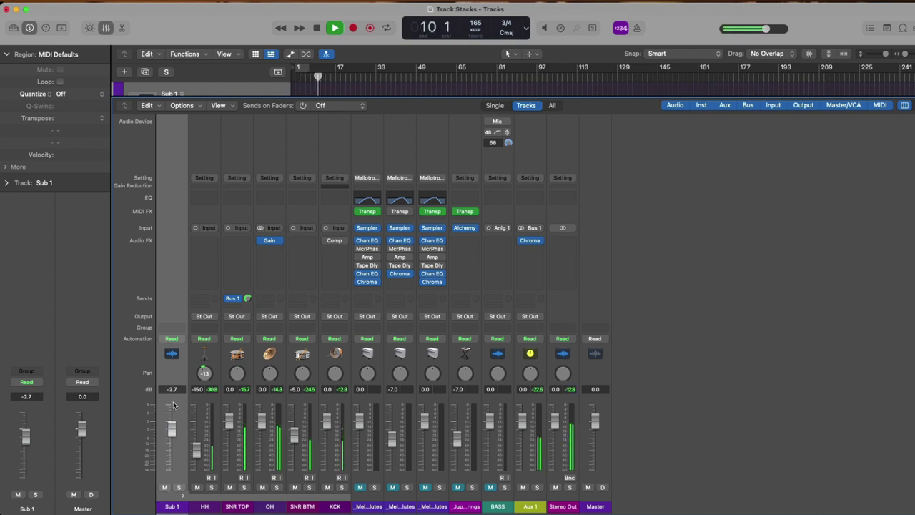
key(space)
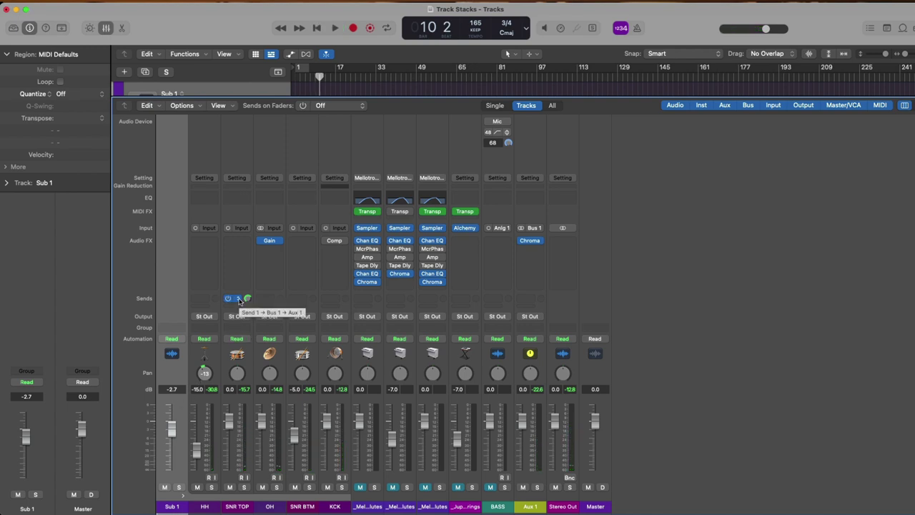
click(239, 301)
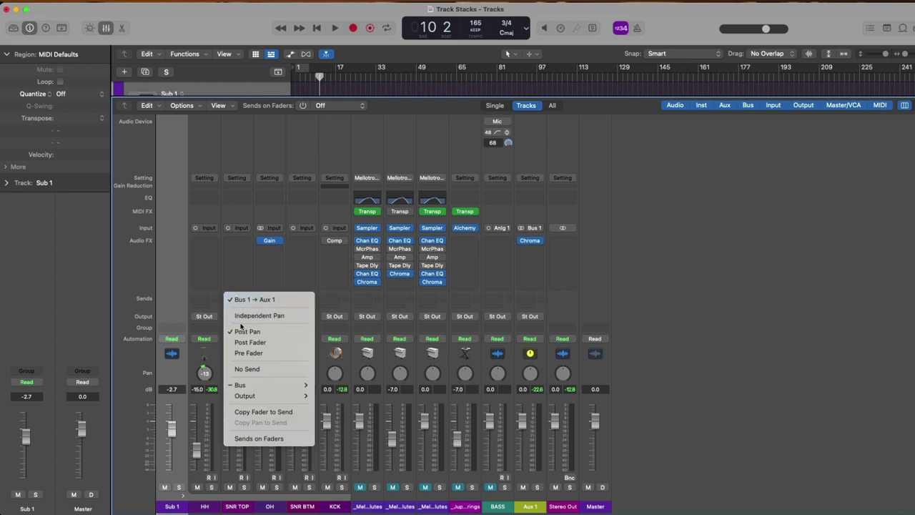
click(271, 353)
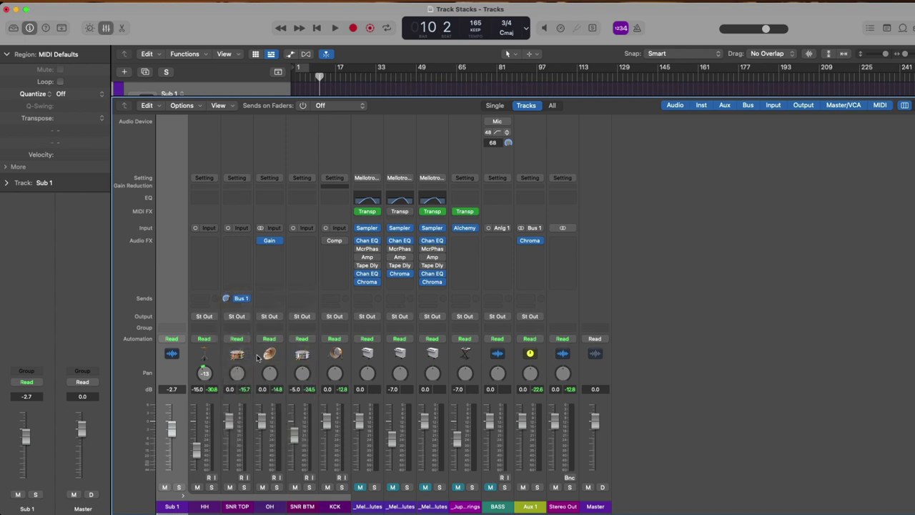
Play with Sub 1 pulled fully down, then bypass SNR TOP's Bus 1 send.
key(space)
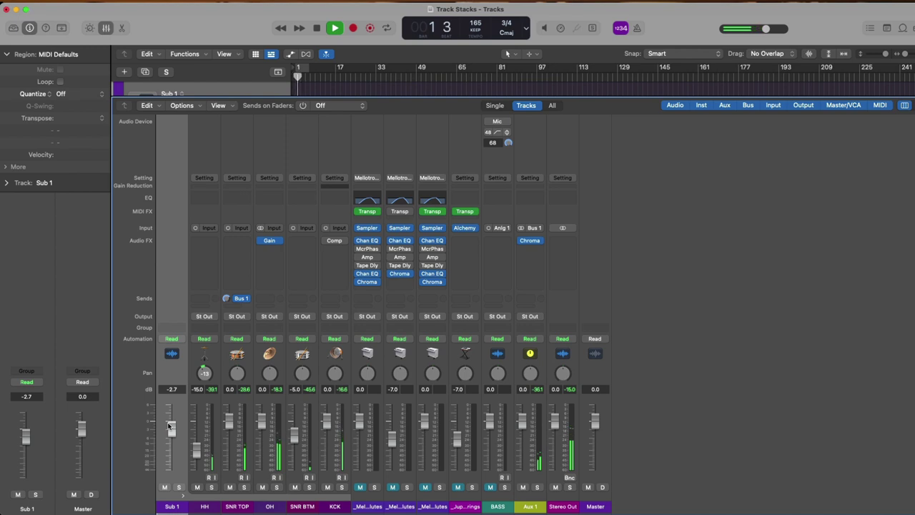
drag(169, 427, 169, 476)
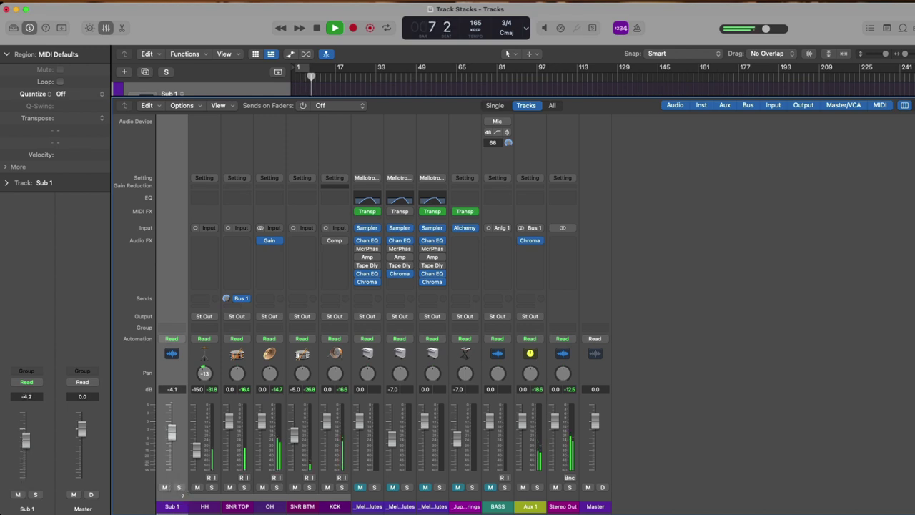
key(space)
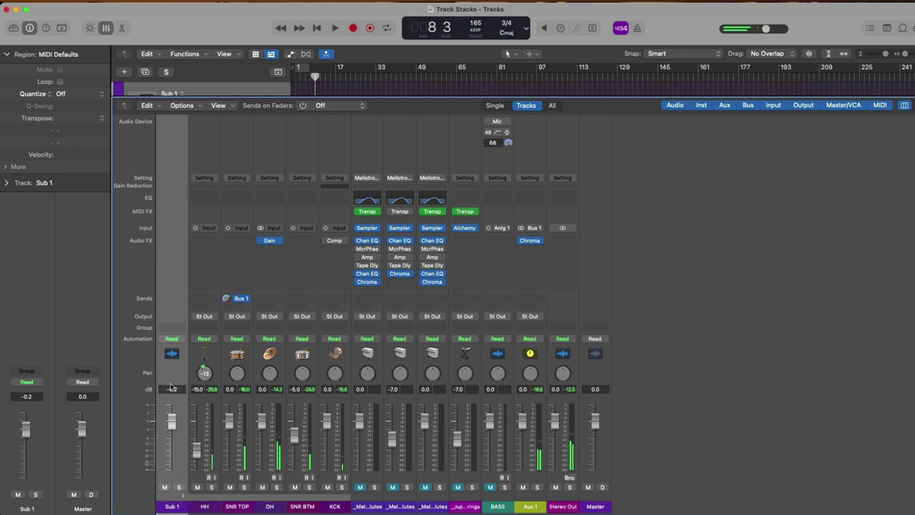
click(237, 298)
Unmute the three Mellotron Flutes channels and the Jupiter Orbit Strings channel.
click(359, 487)
click(393, 487)
click(425, 487)
click(458, 487)
Play from bar 1, reset Sub 1 to 0 dB, toggle its mute, then solo it.
key(Return)
key(space)
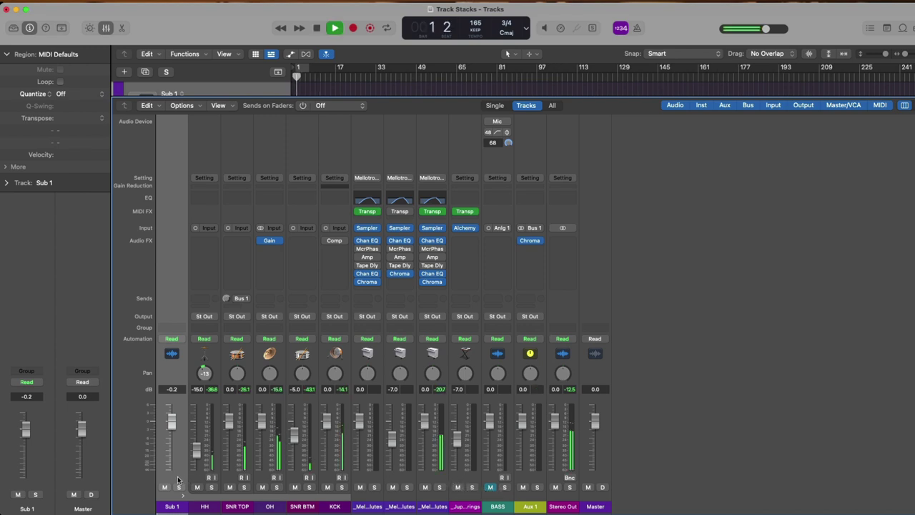
alt+click(172, 425)
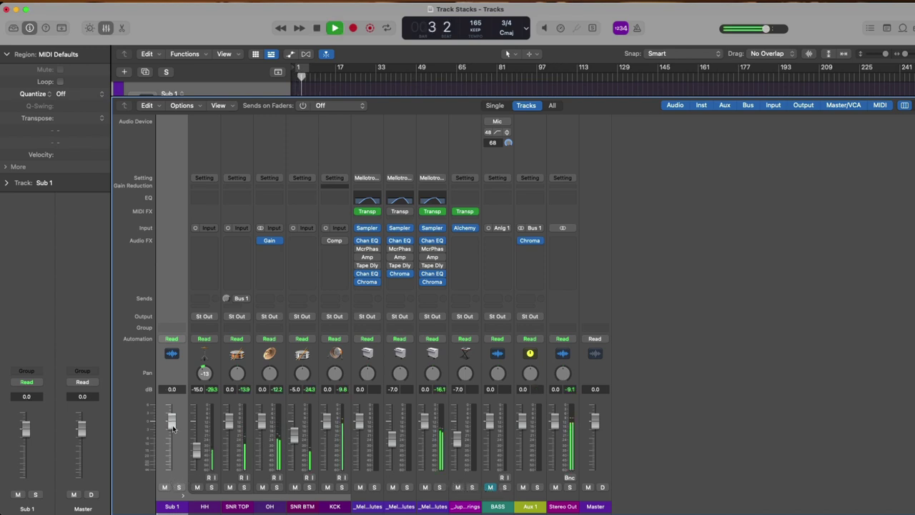
click(165, 488)
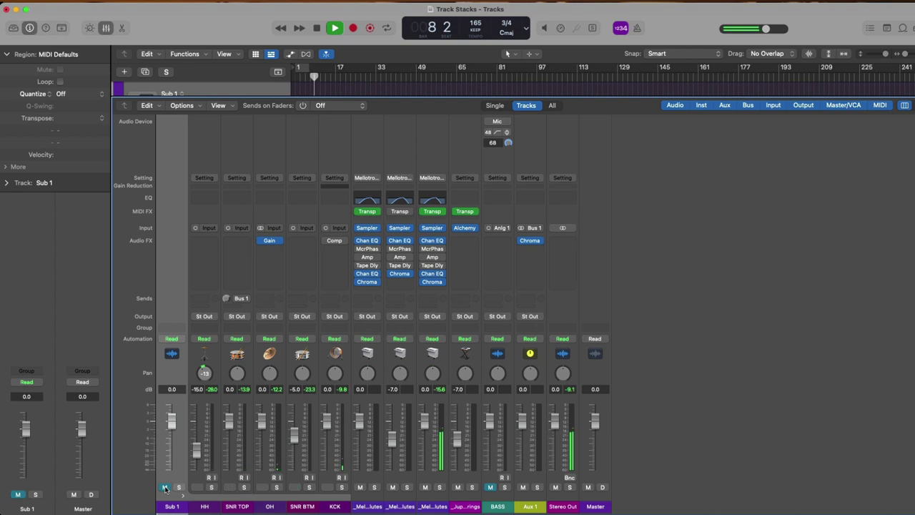
click(164, 488)
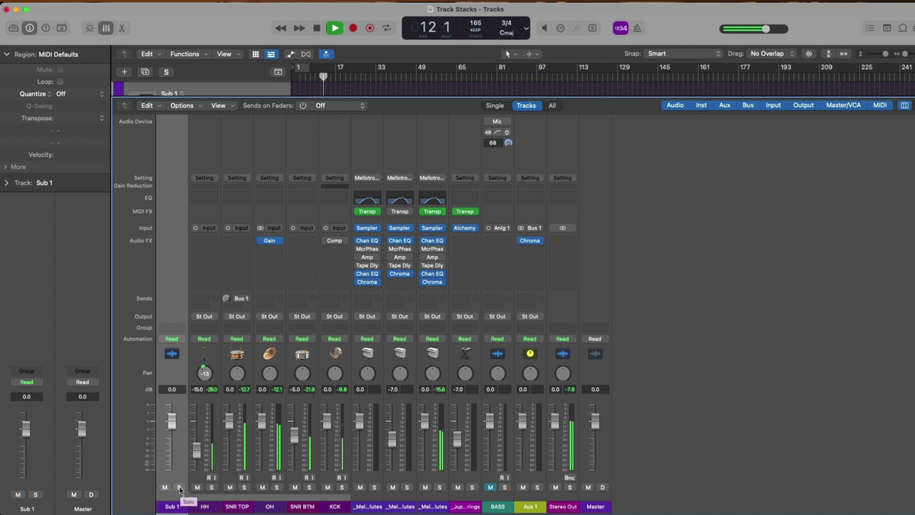
click(179, 487)
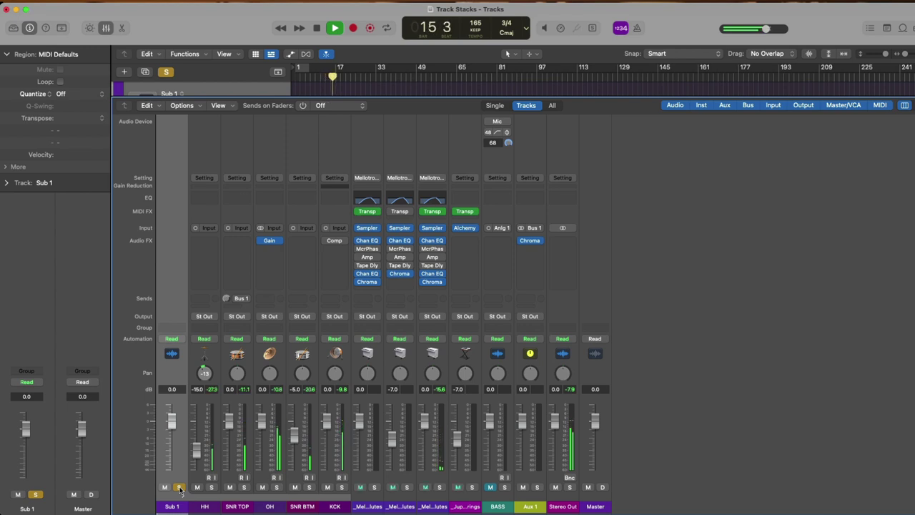
Stop playback, unsolo Sub 1, and mute the three Mellotron Flutes channels.
key(space)
click(179, 487)
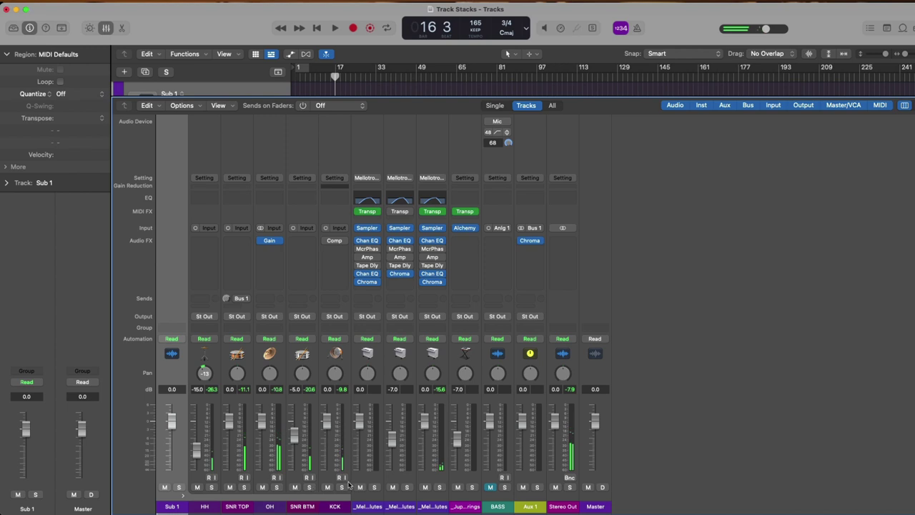
drag(358, 488, 429, 488)
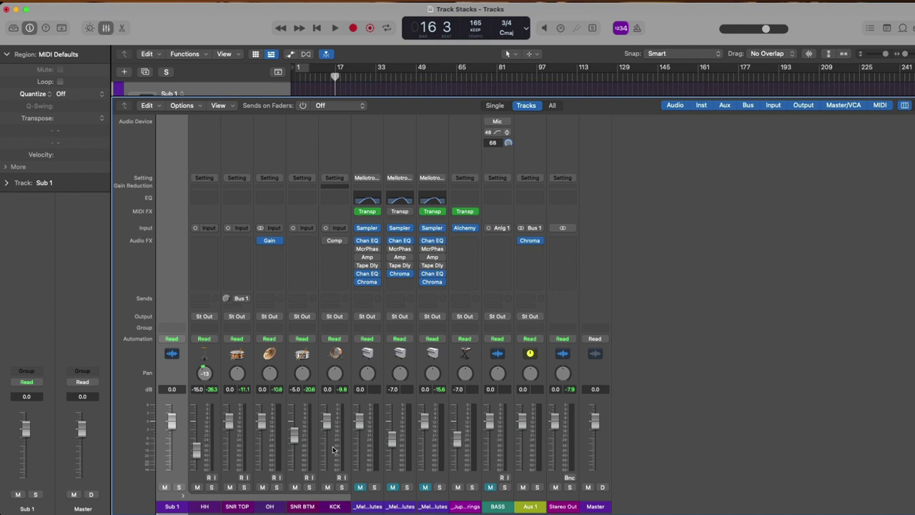
Play from the start and set KCK to 2.4 dB, HH to -7.6 dB, OH to -6.8 dB.
key(Return)
key(space)
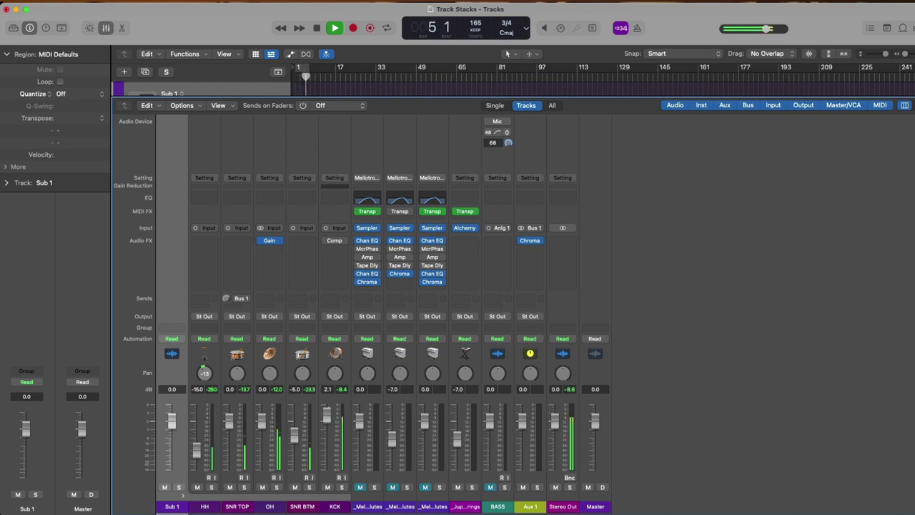
drag(326, 423, 326, 414)
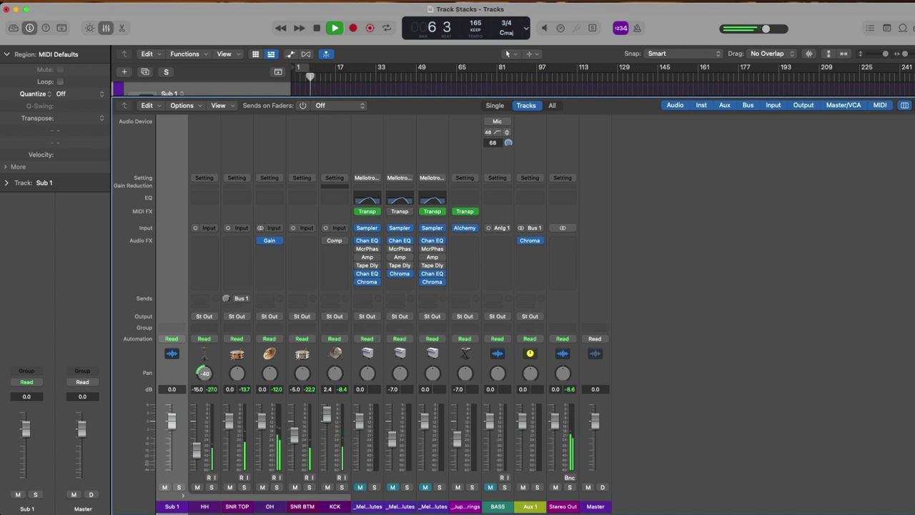
drag(196, 449, 196, 440)
drag(262, 429, 262, 449)
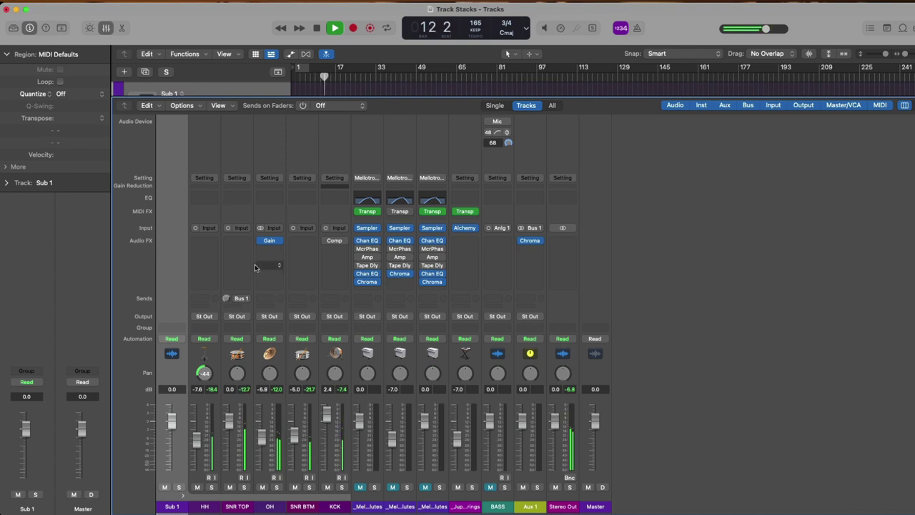
Add a Channel EQ on SNR TOP with its low cut at about 106 Hz, then stop playback.
double_click(237, 198)
click(310, 266)
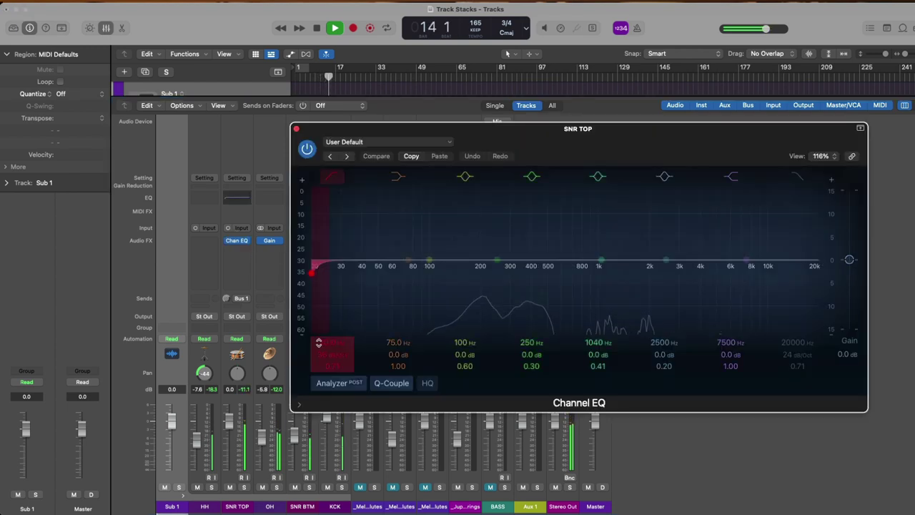
drag(318, 343, 319, 341)
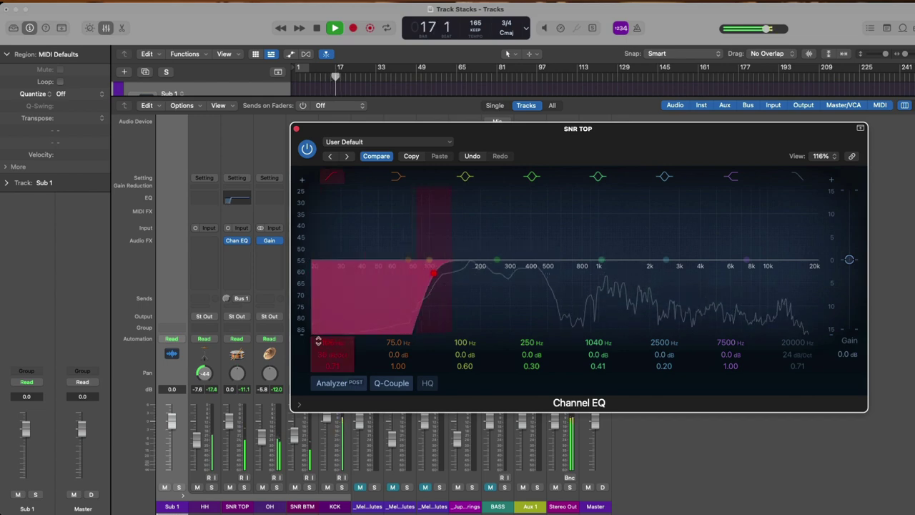
click(296, 128)
key(space)
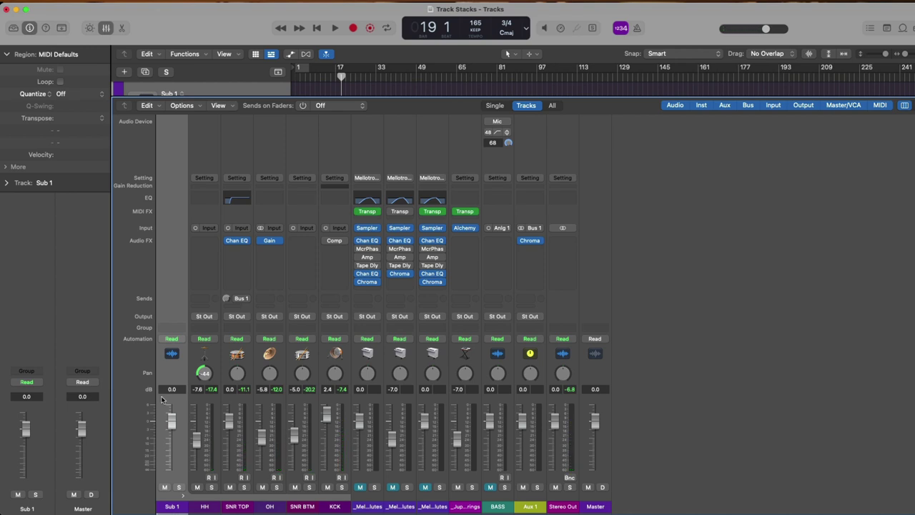
Lower the Sub 1 stack to -4.1 dB and toggle its mute off and on.
mouse_move(172, 417)
mouse_down()
mouse_move(172, 440)
mouse_move(172, 431)
mouse_up()
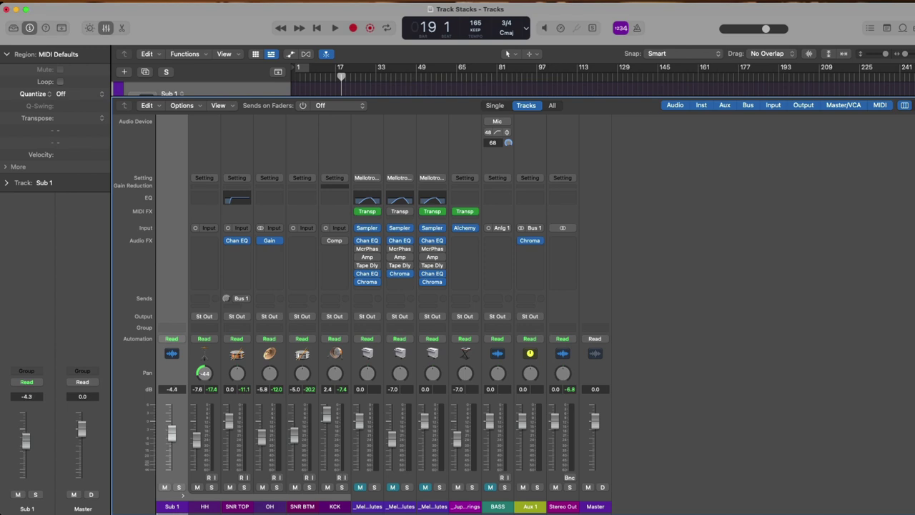
click(163, 487)
click(164, 487)
Back in the track list, move the five drum tracks HH through KCK above the Sub 1 stack.
key(x)
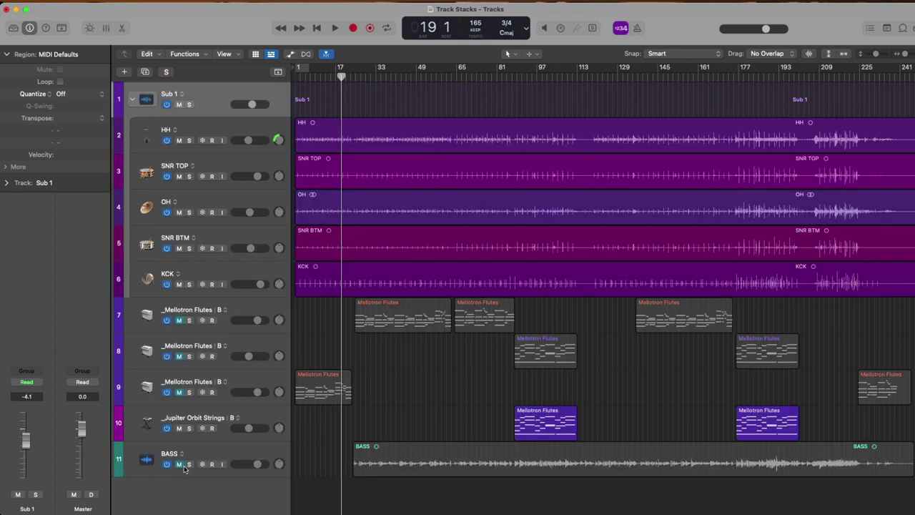
click(151, 148)
click(147, 278)
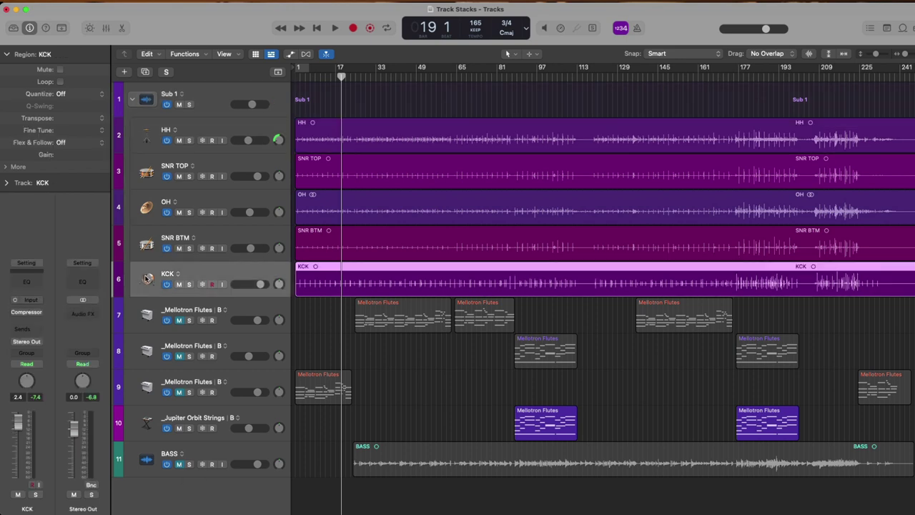
shift+click(145, 143)
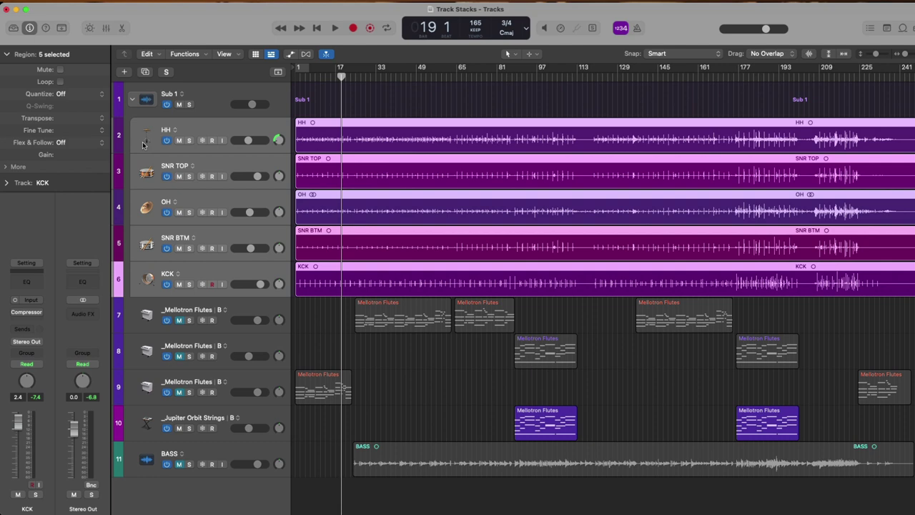
drag(208, 130, 207, 89)
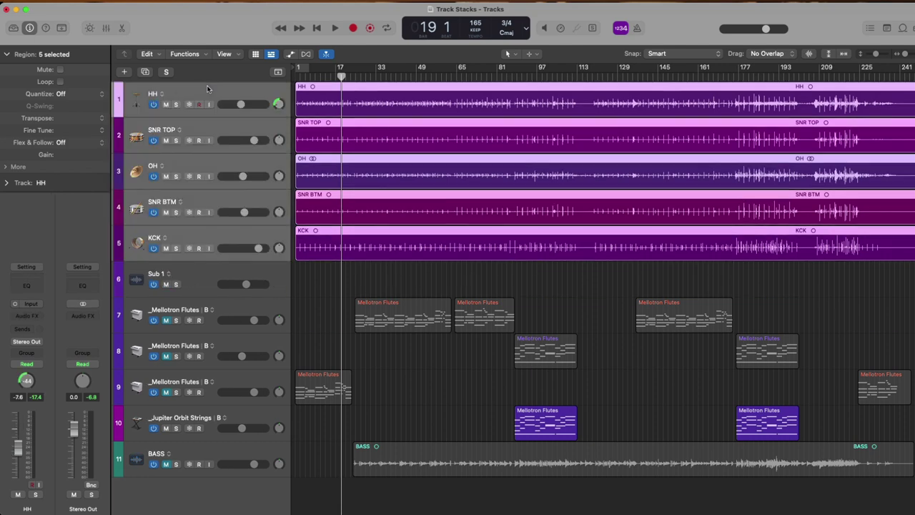
Delete the Sub 1 track and undo that, then flatten Sub 1 via Track > Flatten Stack.
click(209, 265)
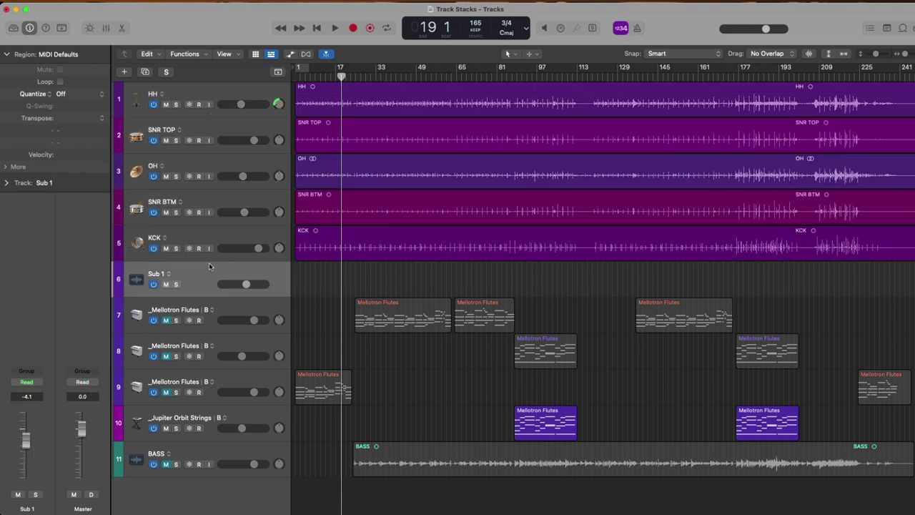
key(super+BackSpace)
key(super+z)
key(super+z)
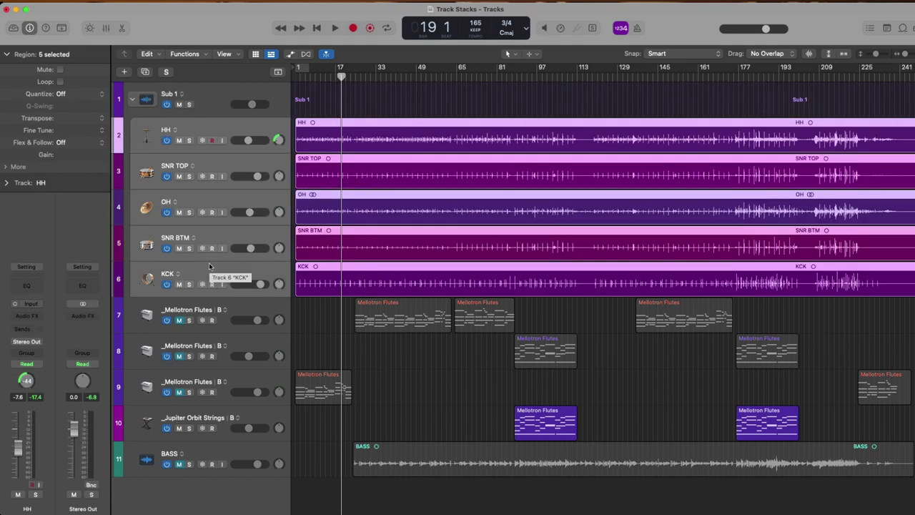
click(208, 107)
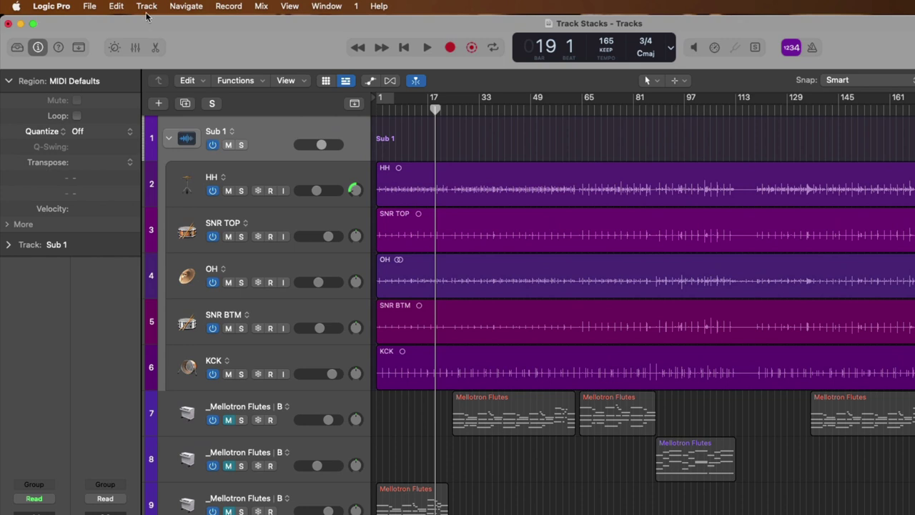
click(138, 4)
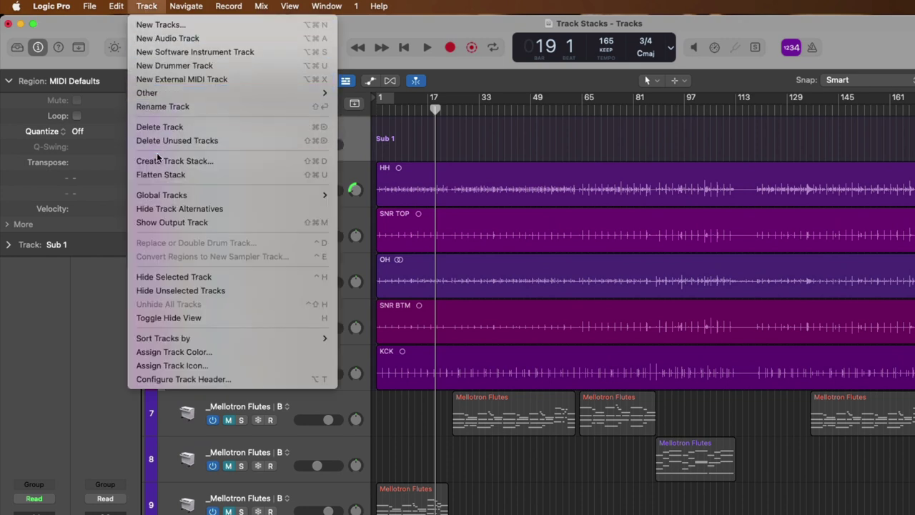
click(207, 174)
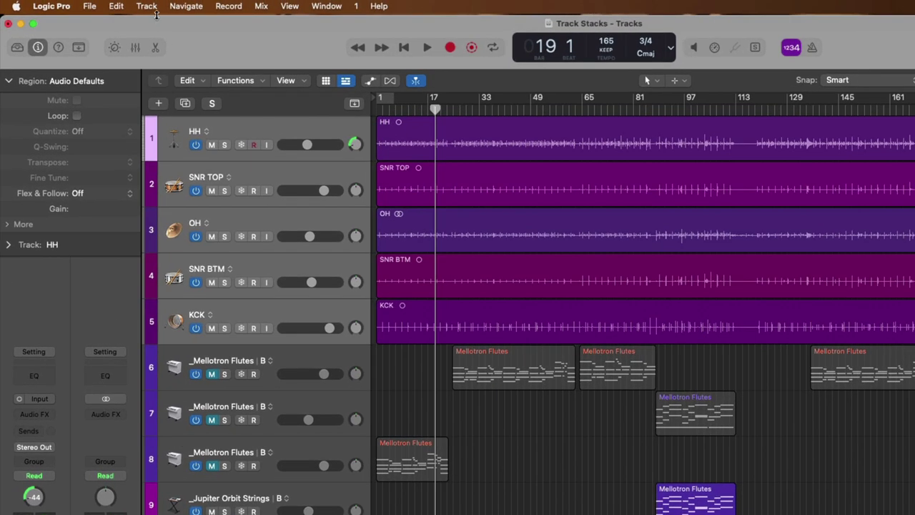
Select the HH through KCK drum regions and start a new track stack with Shift-Command-D.
click(154, 9)
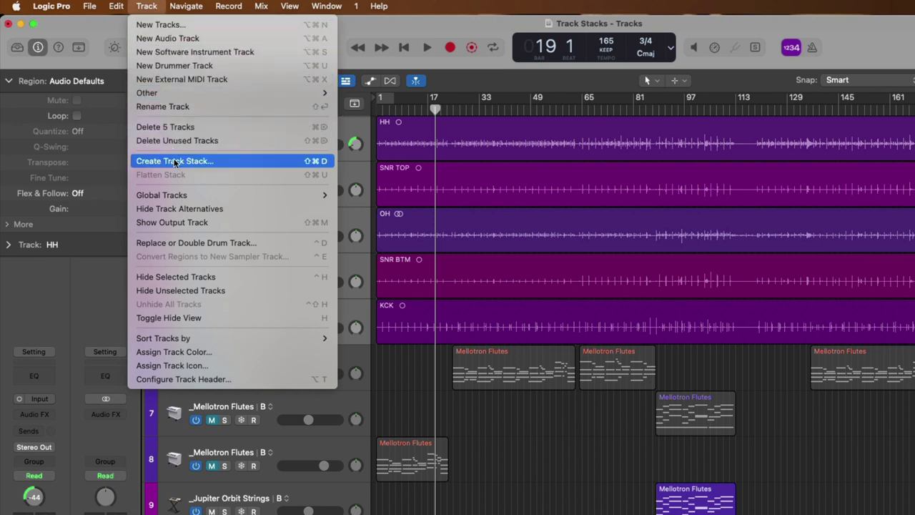
click(158, 9)
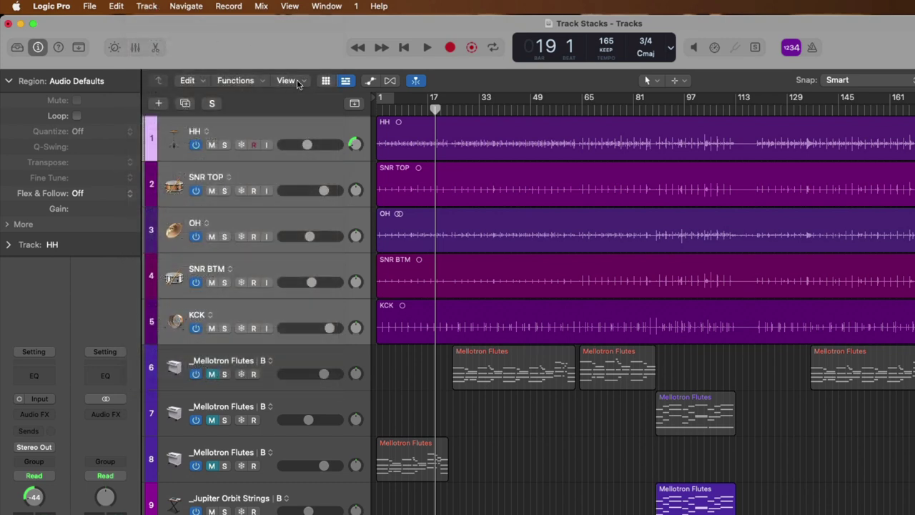
click(313, 124)
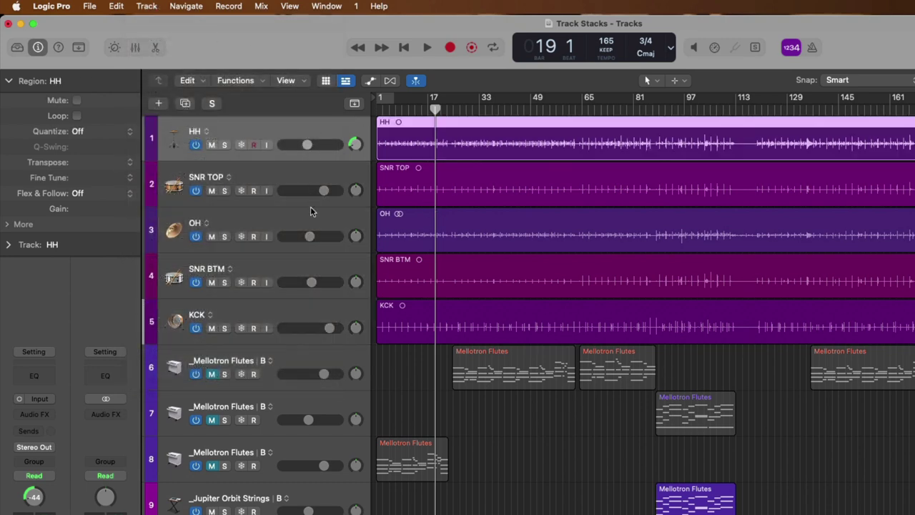
shift+click(308, 315)
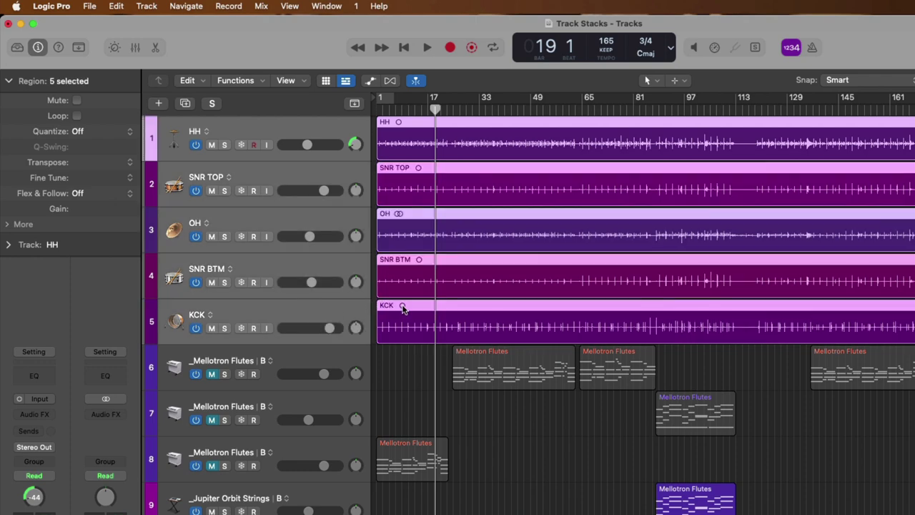
key(super+shift+d)
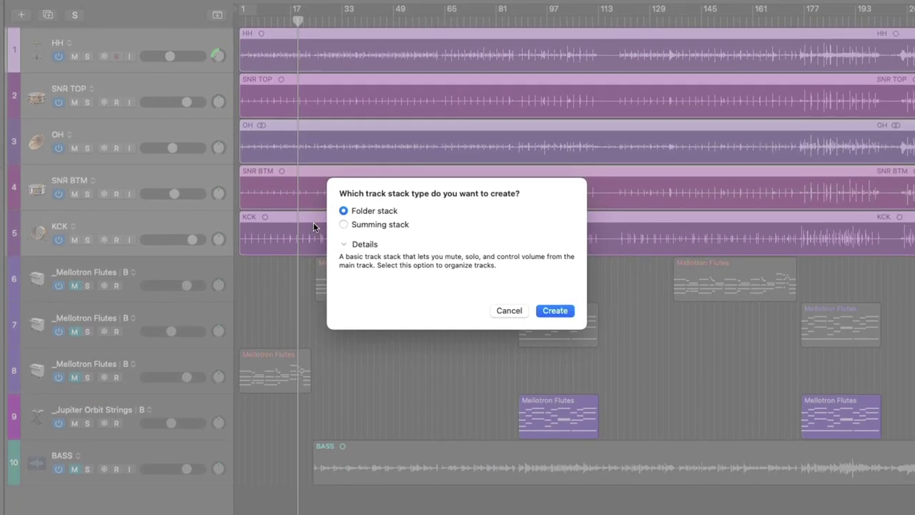
Create a summing stack, Sum 2, from the five drums, then collapse and re-expand it.
click(353, 225)
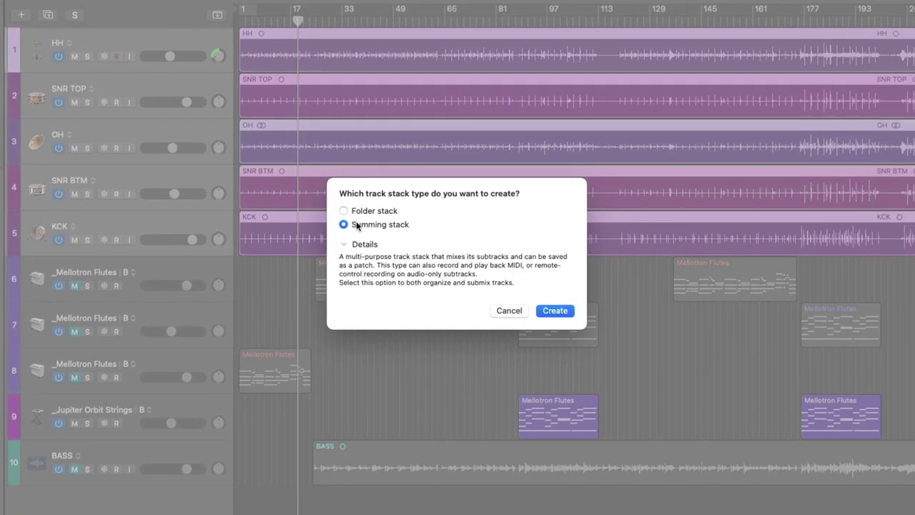
click(549, 311)
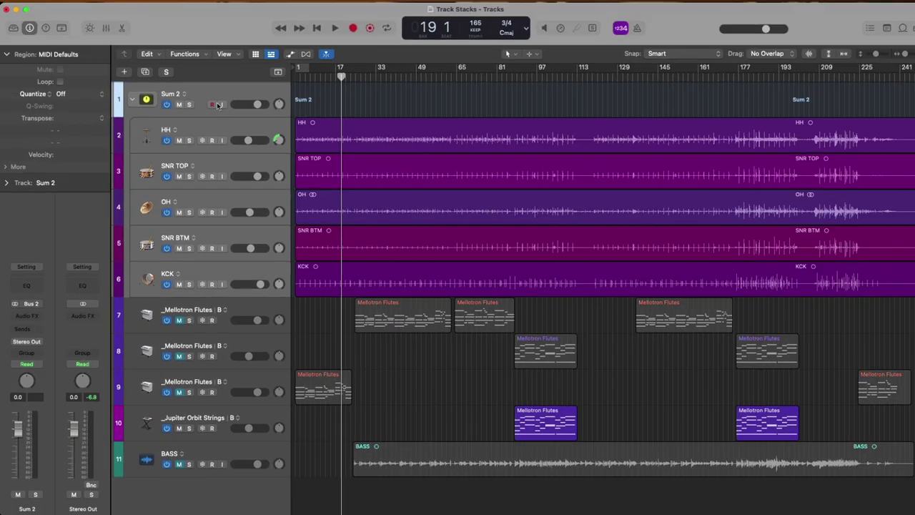
click(194, 83)
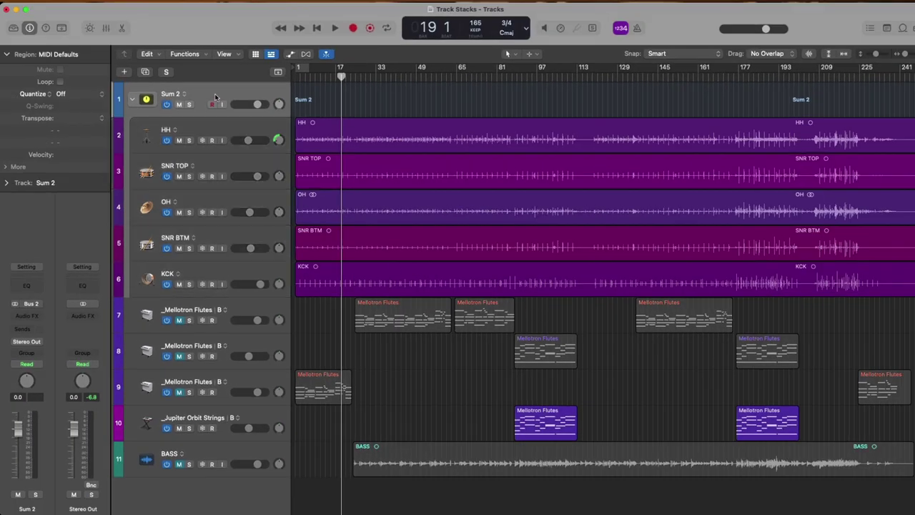
click(133, 100)
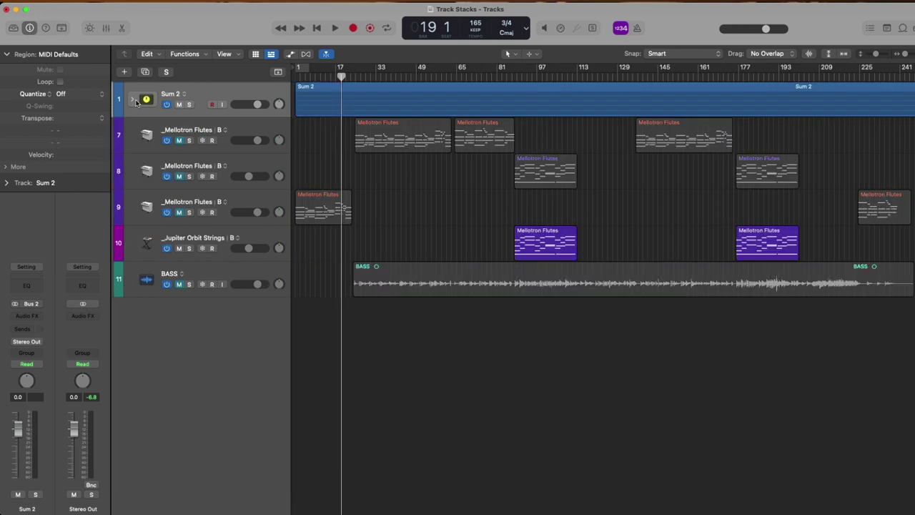
click(133, 100)
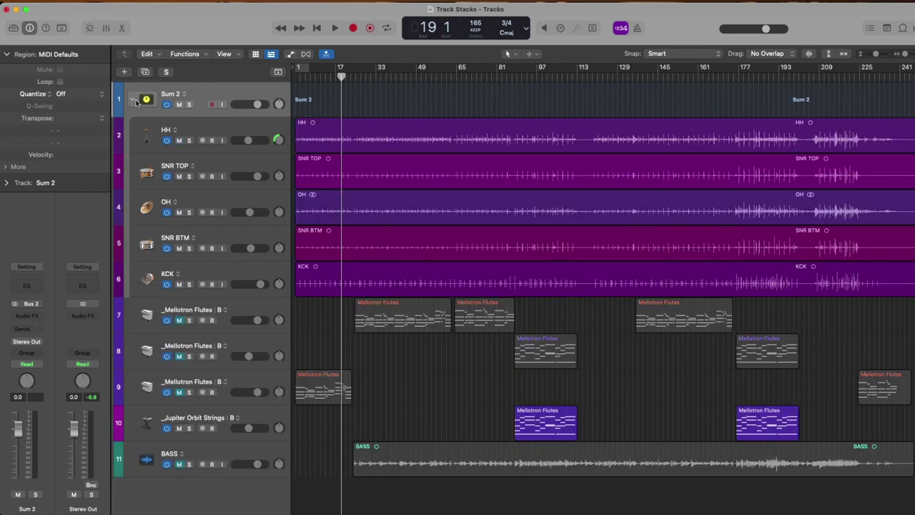
Open the Mixer and collapse then re-expand the Sum 2 stack's channel strips.
key(x)
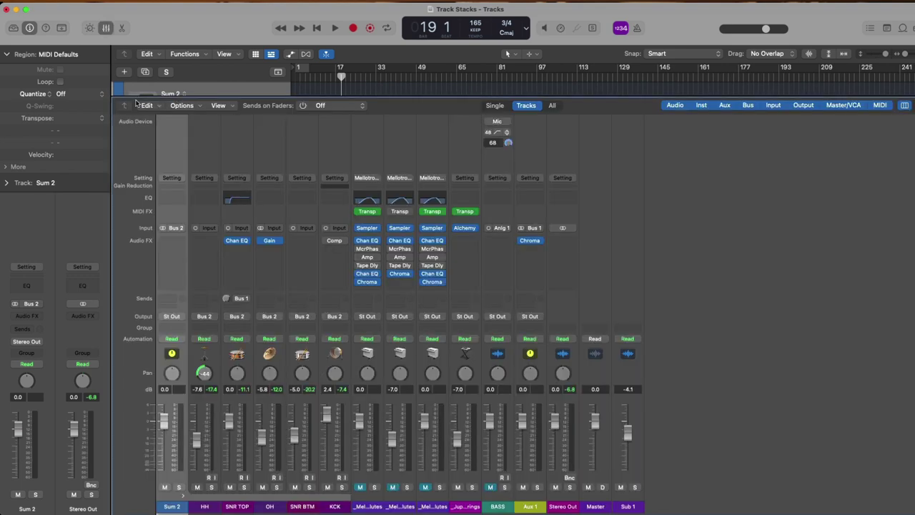
click(183, 497)
click(183, 497)
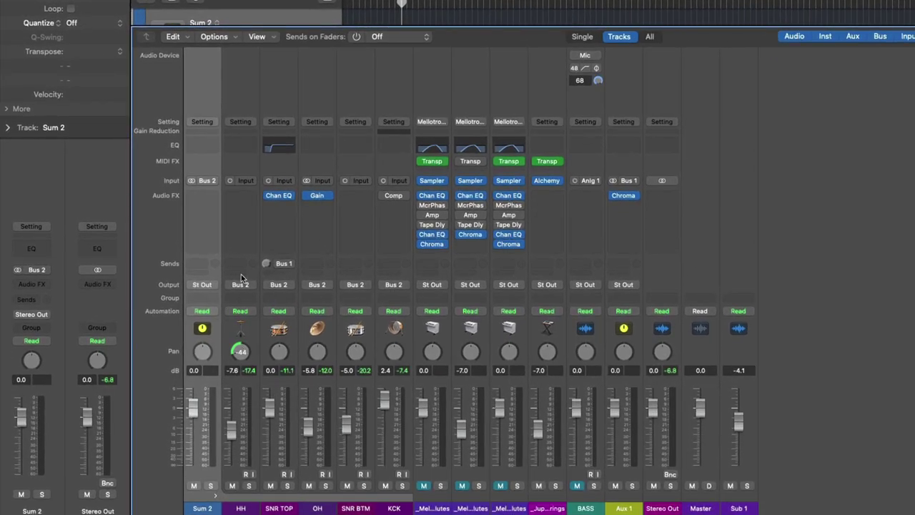
Add a send on the HH channel to Bus 1 feeding Aux 1.
click(240, 264)
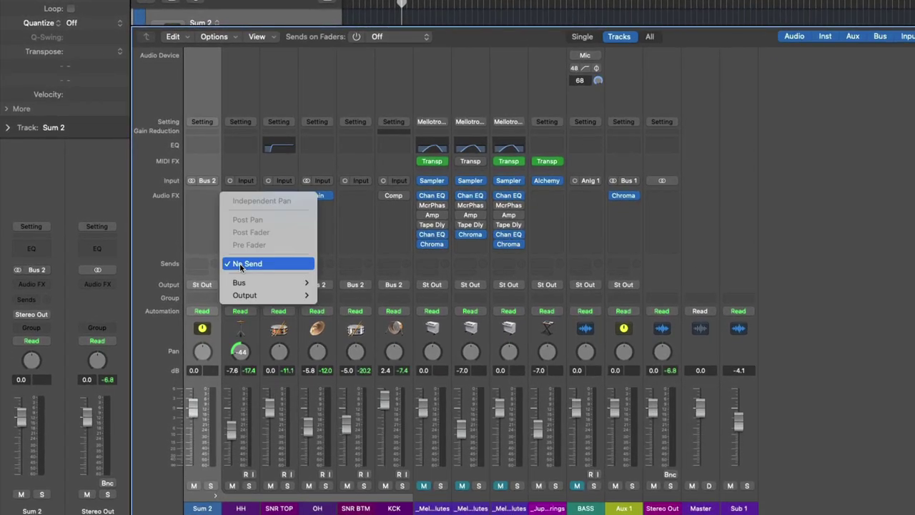
mouse_move(262, 283)
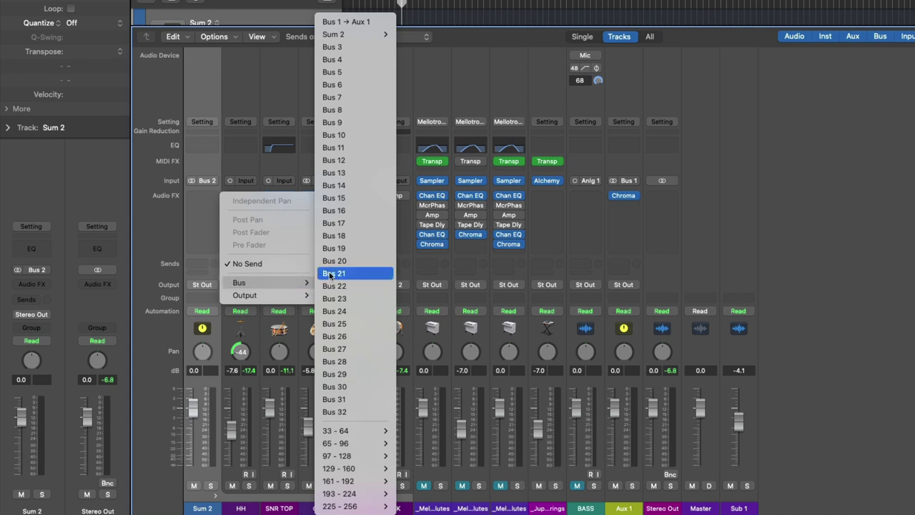
click(336, 22)
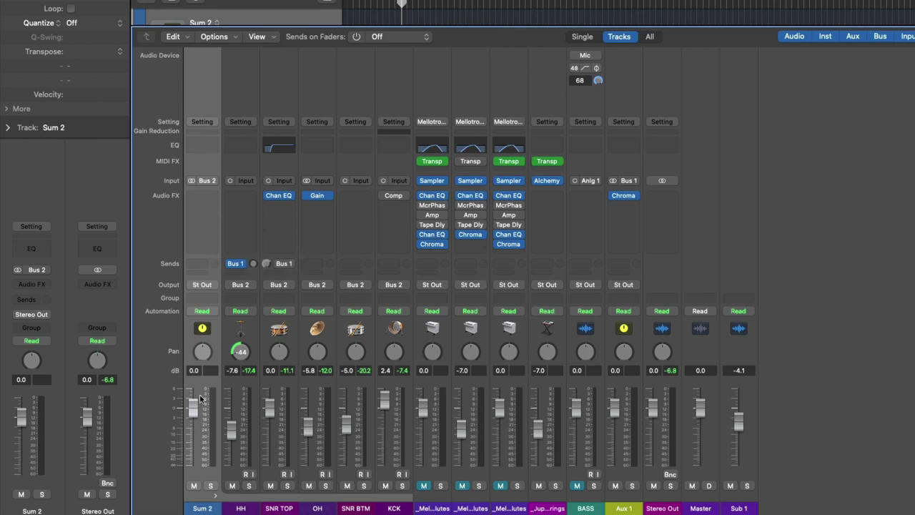
Play back, set Sum 2 to -0.3 dB, and toggle its mute and solo on and off.
key(space)
mouse_move(193, 407)
mouse_down()
mouse_move(193, 444)
mouse_move(194, 409)
mouse_up()
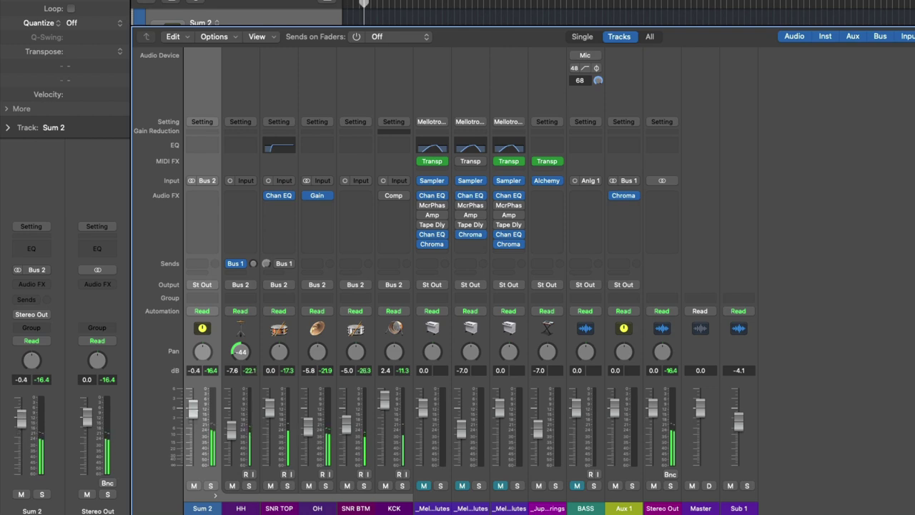
click(195, 486)
click(194, 486)
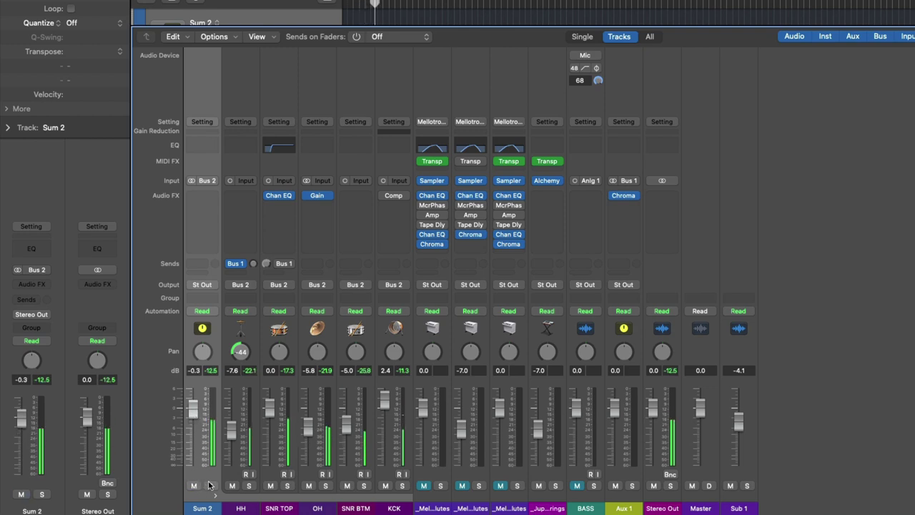
click(211, 486)
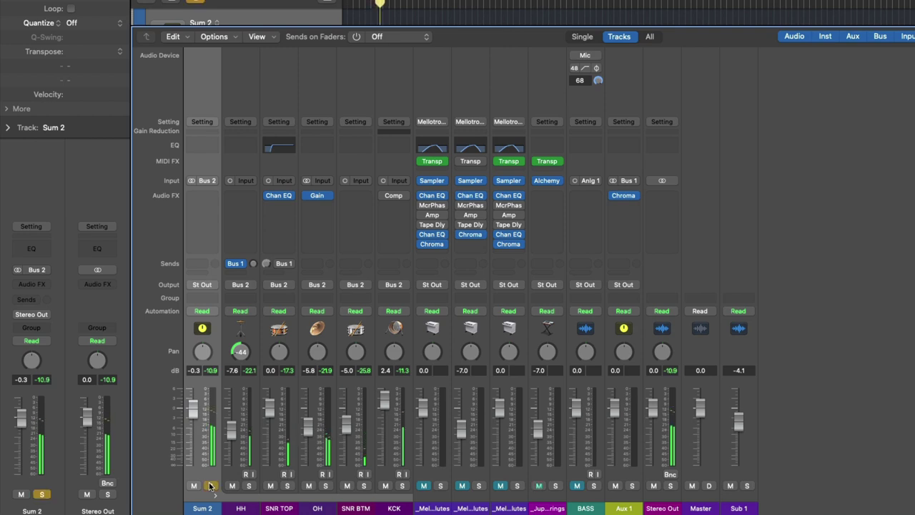
click(210, 486)
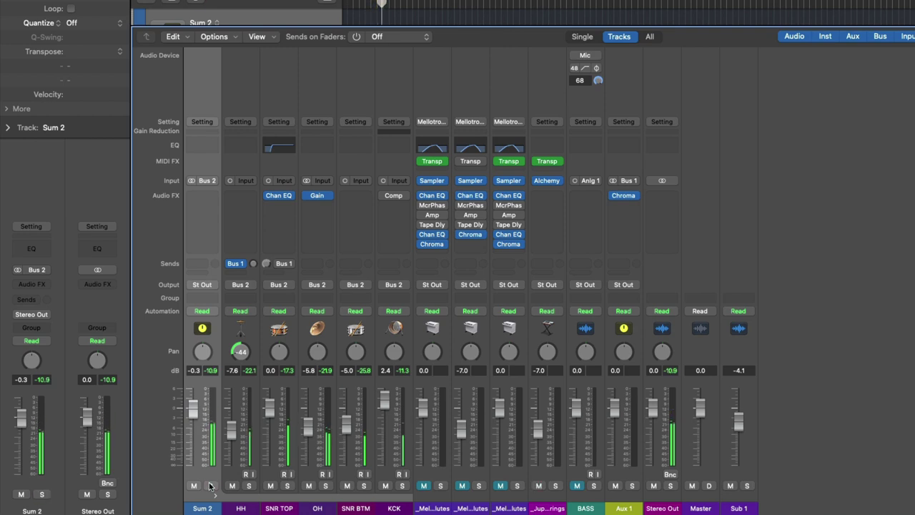
Insert Step FX on Sum 2, start playback, and raise its filter cutoff.
click(203, 199)
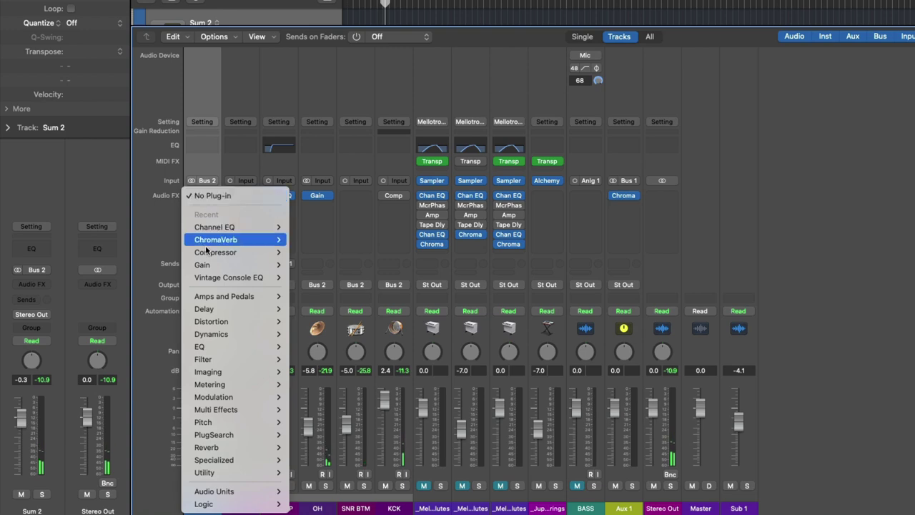
mouse_move(225, 409)
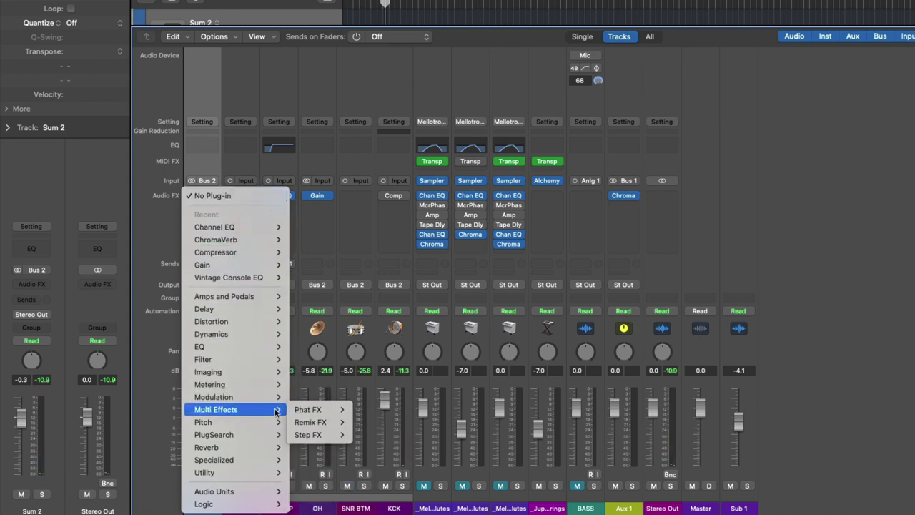
click(304, 434)
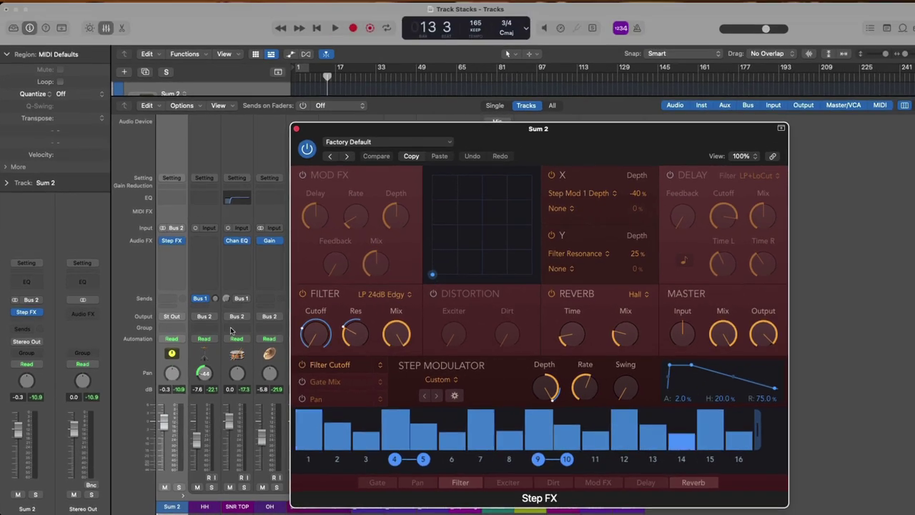
key(space)
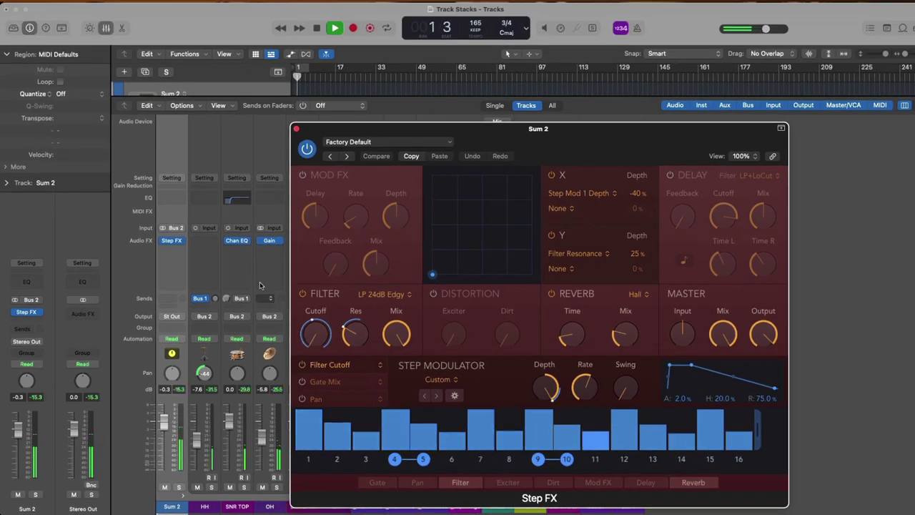
drag(315, 334, 312, 247)
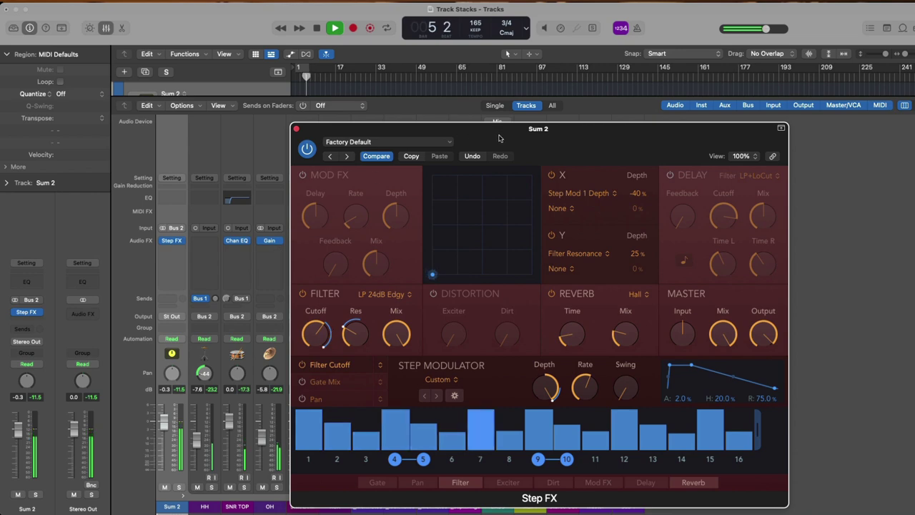
drag(465, 129, 538, 107)
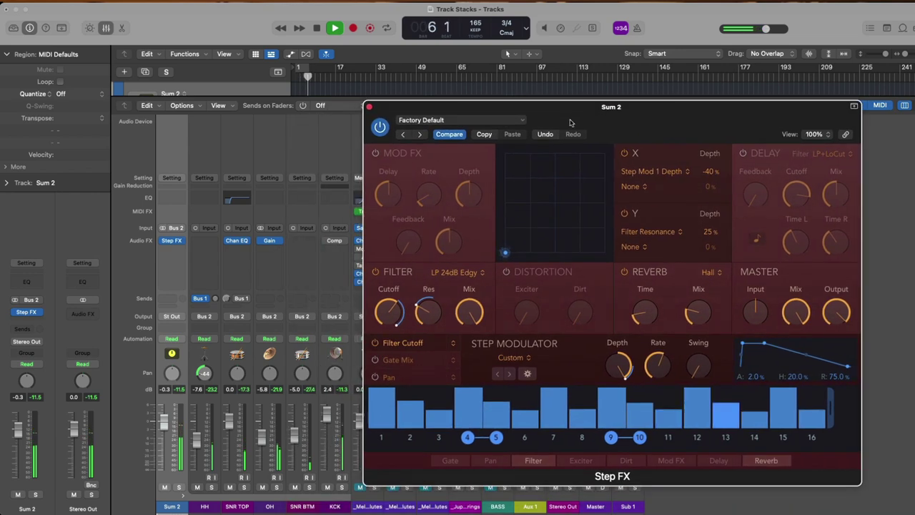
Set the step modulator to Gate Mix, lower steps 2, 4, 6, and enable Distortion with raised Dirt.
click(397, 360)
click(409, 418)
click(467, 416)
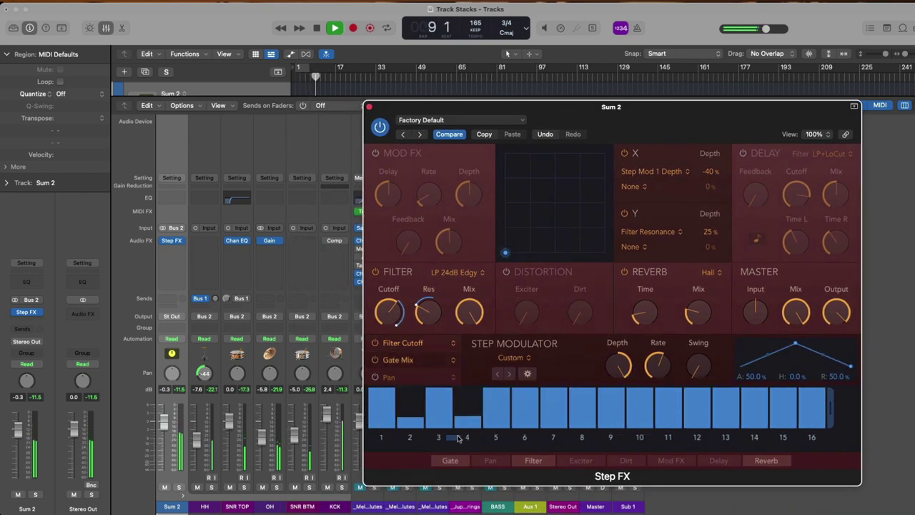
click(525, 410)
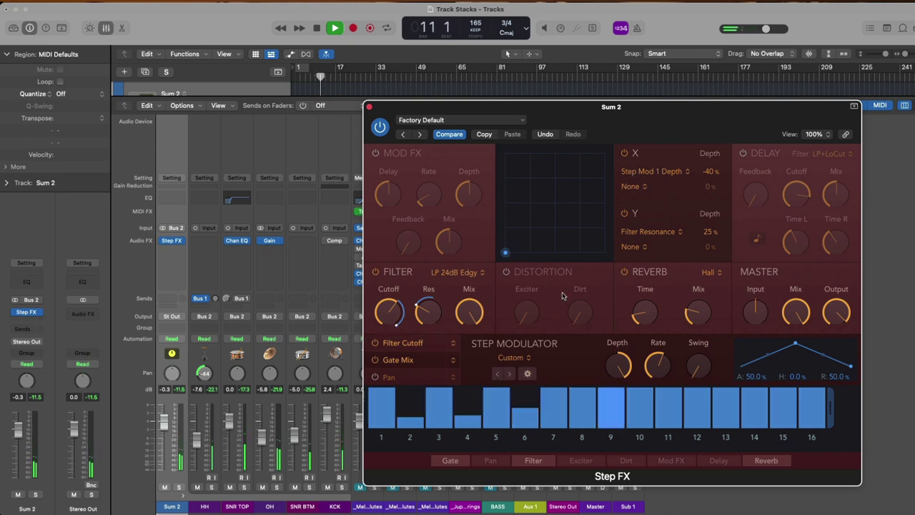
click(506, 272)
drag(569, 315, 569, 289)
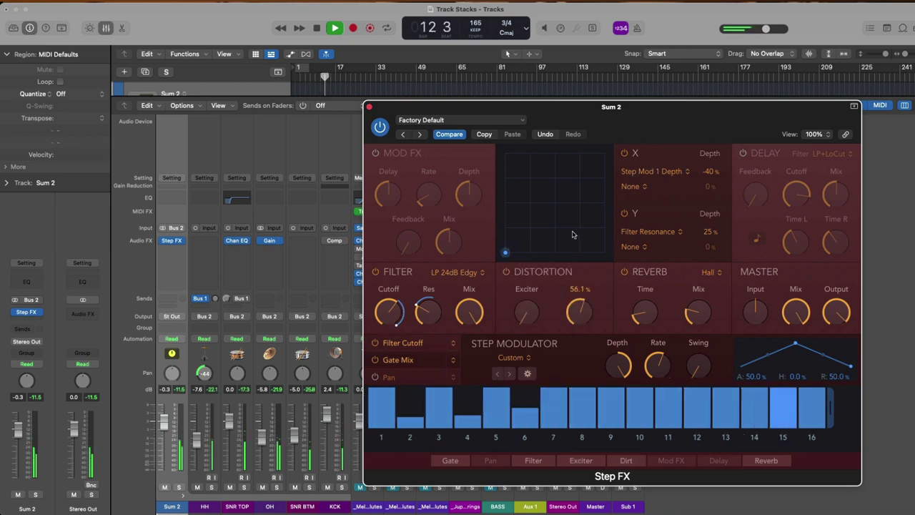
click(370, 106)
key(space)
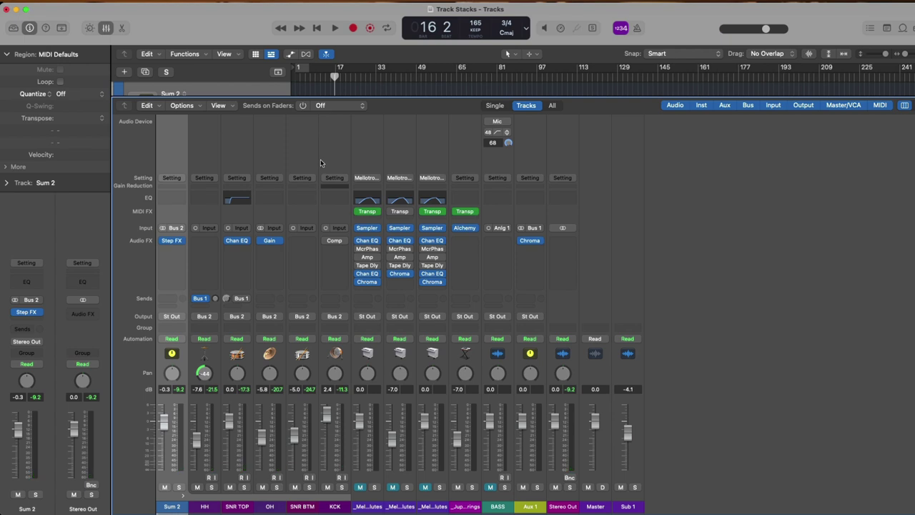
Load the Natural Kit channel strip patch onto Sum 2.
click(172, 178)
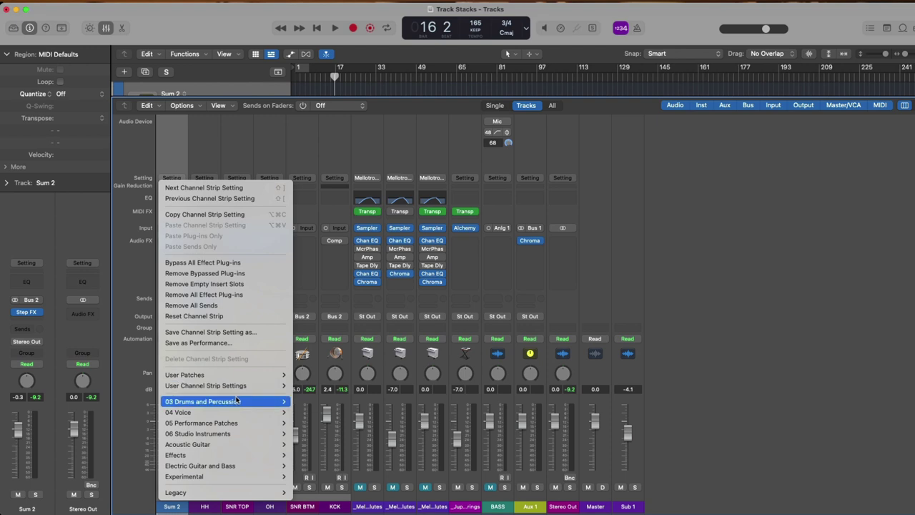
mouse_move(242, 402)
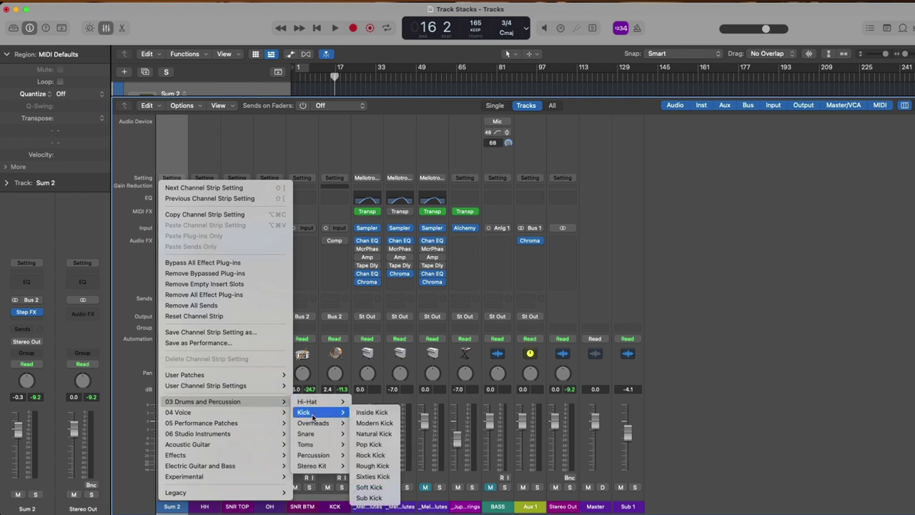
mouse_move(340, 467)
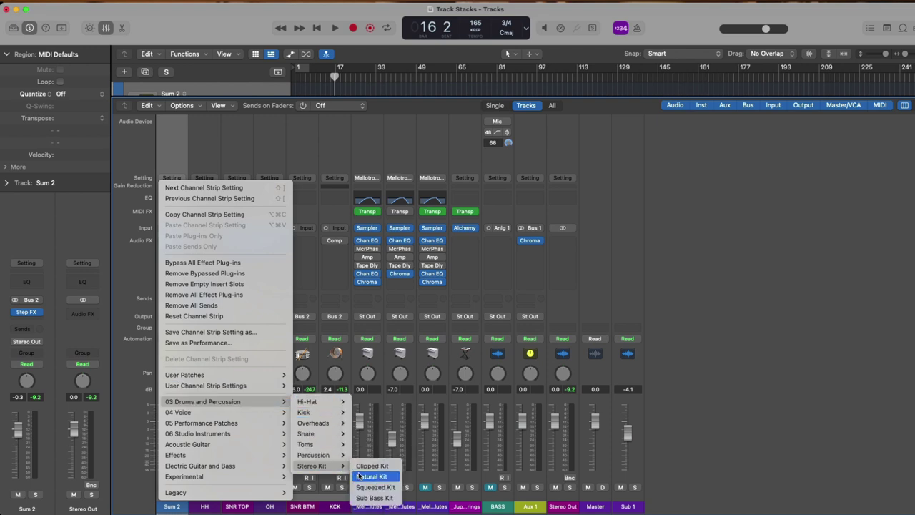
click(372, 476)
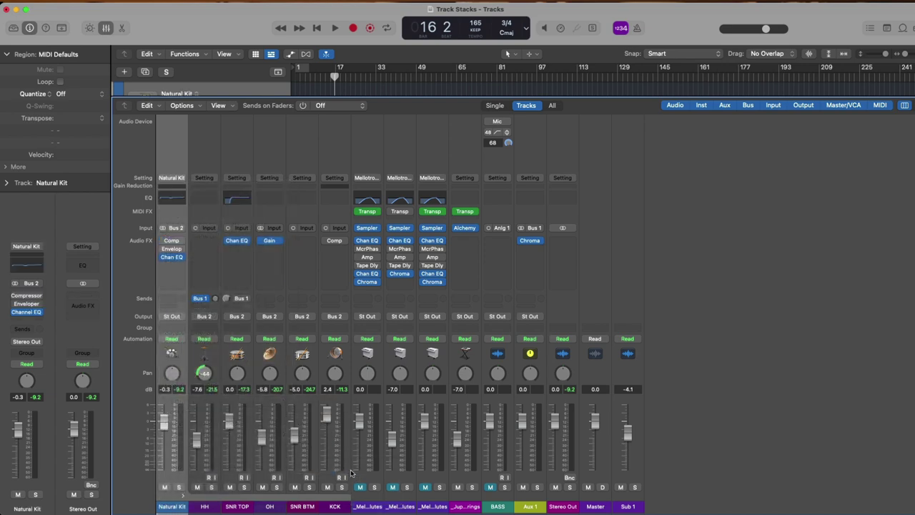
Inspect the Natural Kit compressor, Enveloper and Channel EQ, then play from the start.
click(170, 241)
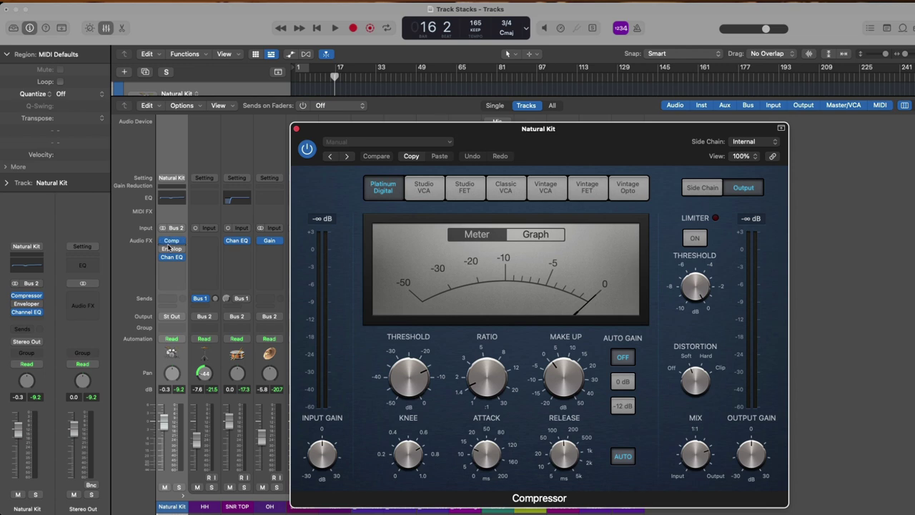
click(164, 249)
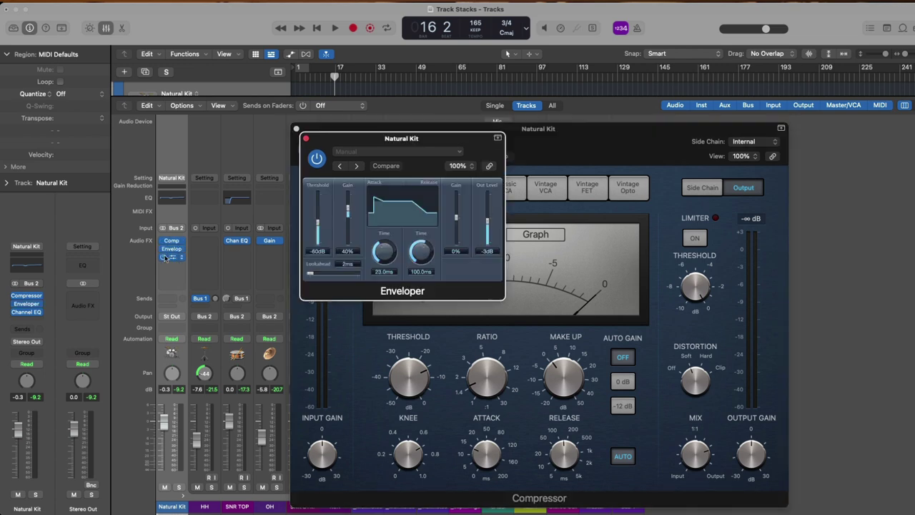
click(170, 257)
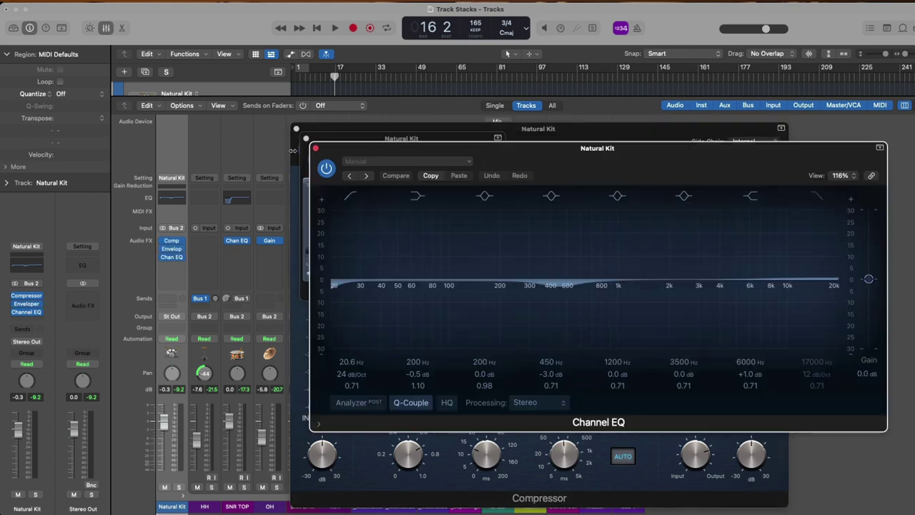
alt+click(316, 149)
key(Return)
key(space)
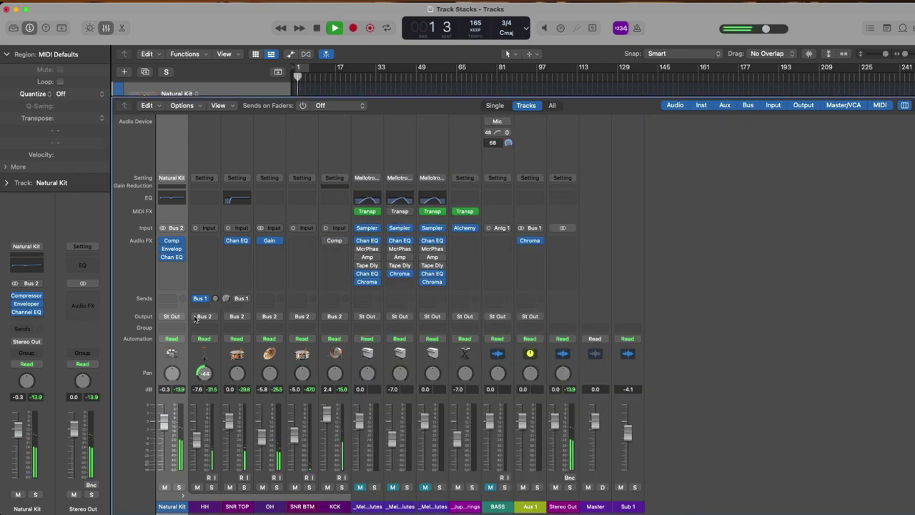
Switch the compressor to Studio VCA with 59 ms attack, about 3:1 ratio, threshold around -24 dB.
click(172, 240)
click(463, 188)
click(425, 188)
drag(486, 440, 484, 419)
drag(487, 379, 487, 362)
drag(409, 379, 402, 417)
drag(409, 377, 407, 402)
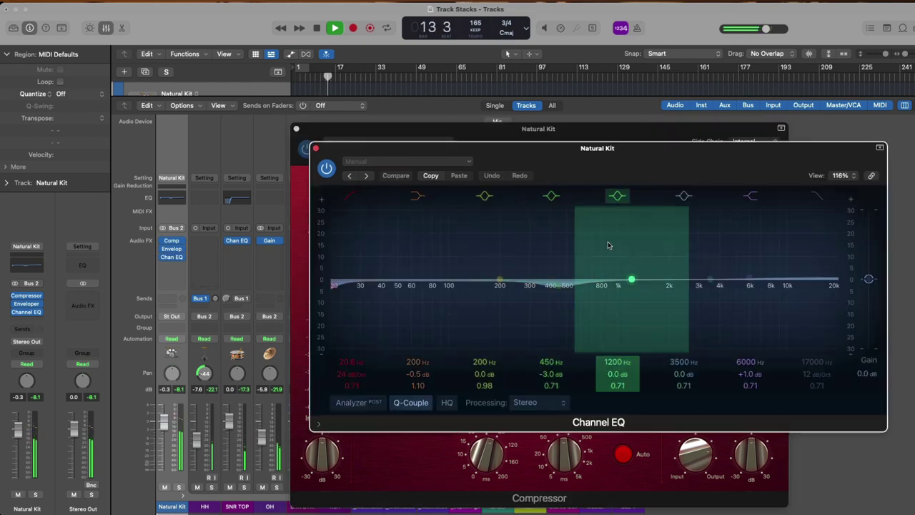
Move a Channel EQ boost down to 2220 Hz, stop playback, and close the plug-in windows.
click(172, 257)
drag(727, 268, 653, 265)
key(space)
click(316, 149)
click(296, 129)
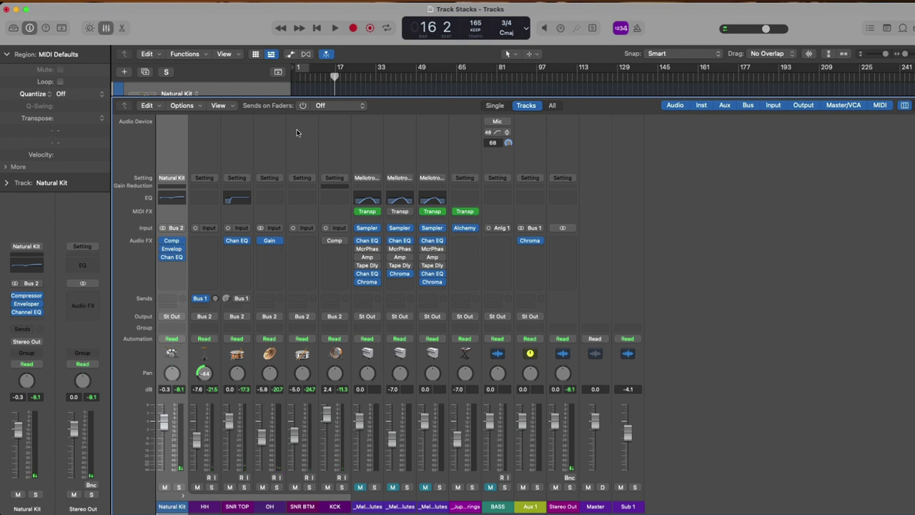
Hide the Mixer, show Natural Kit's Smart Controls, and start playback from the beginning.
key(x)
key(b)
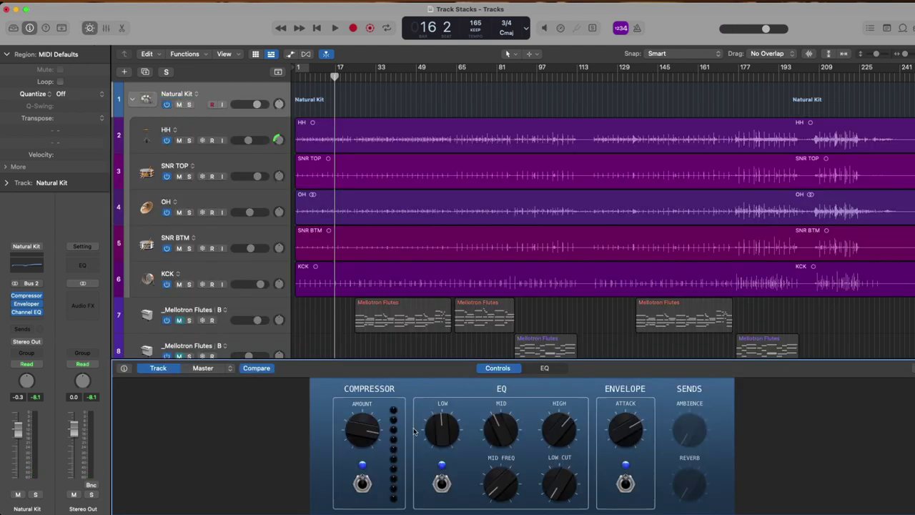
key(Return)
key(space)
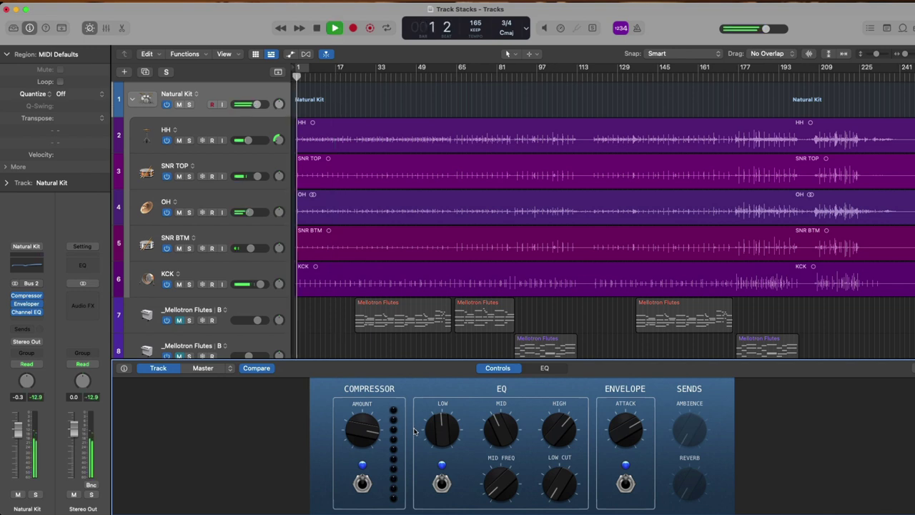
Lower the EQ low boost to +2.4 dB, raise the compressor amount, and set envelope attack to 20 %.
mouse_move(439, 418)
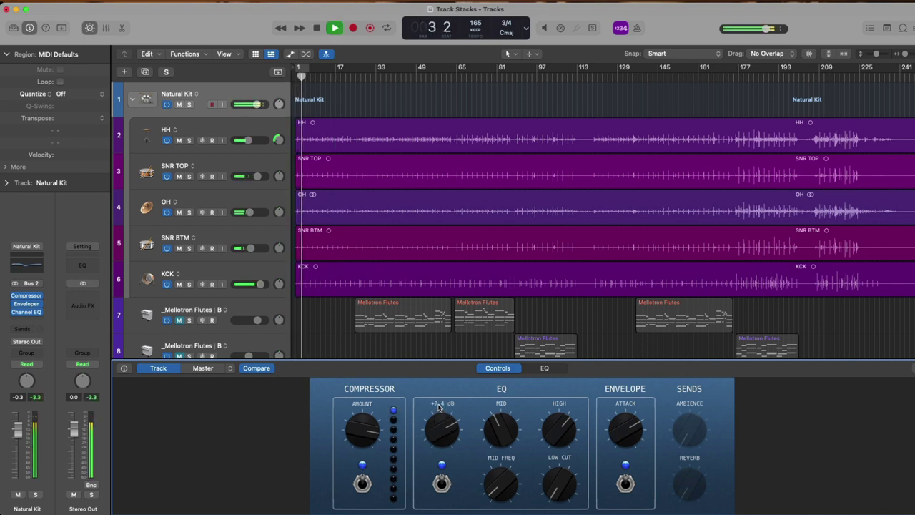
drag(440, 418, 436, 431)
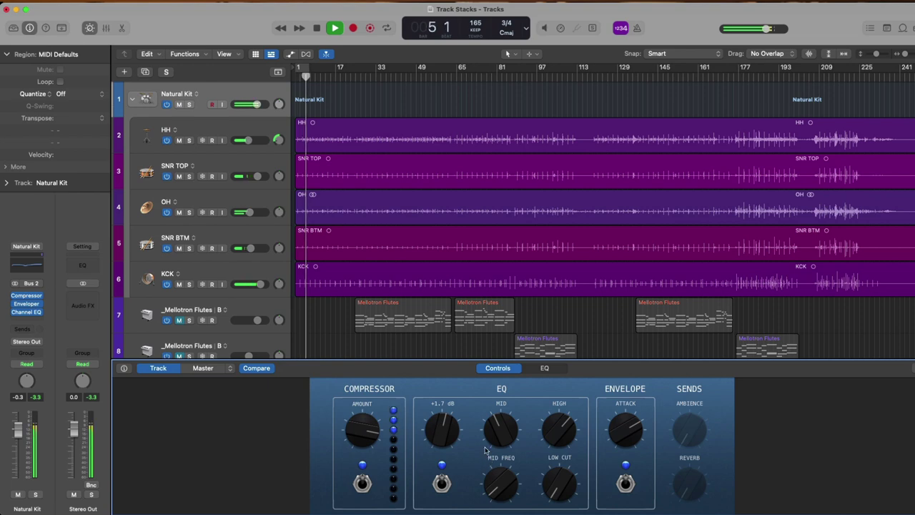
drag(365, 434, 362, 394)
drag(629, 439, 618, 445)
key(space)
Select Mellotron Flutes tracks 7–9, stack them as Sub 2, expand it, and bring back the Mixer.
scroll(422, 304, down, 3)
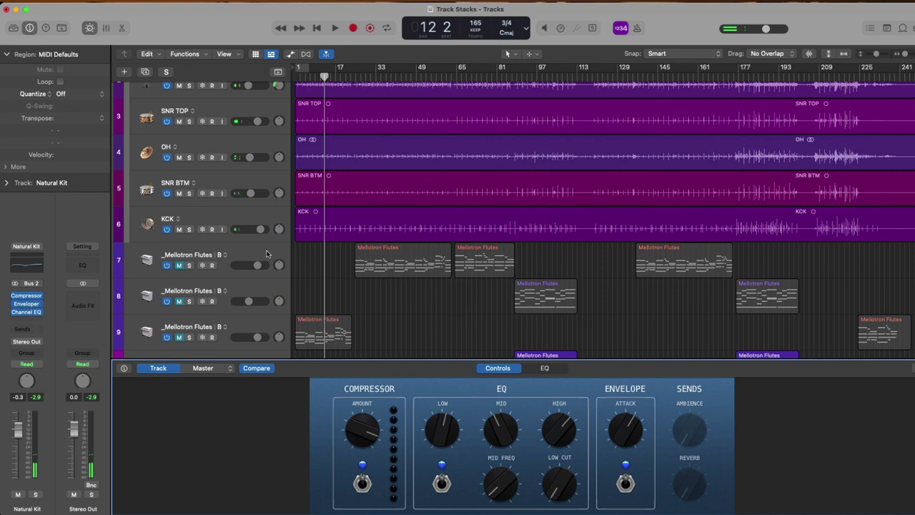
click(267, 253)
scroll(262, 265, down, 1)
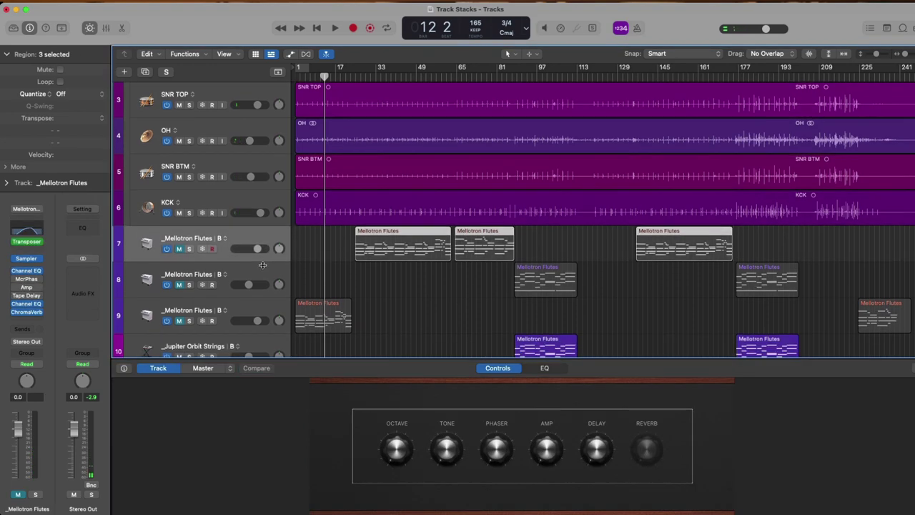
shift+click(257, 309)
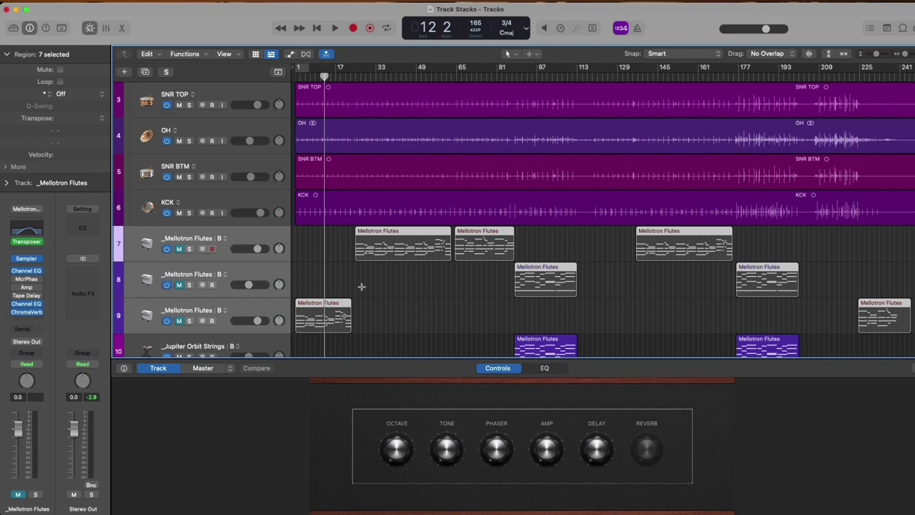
key(super+shift+d)
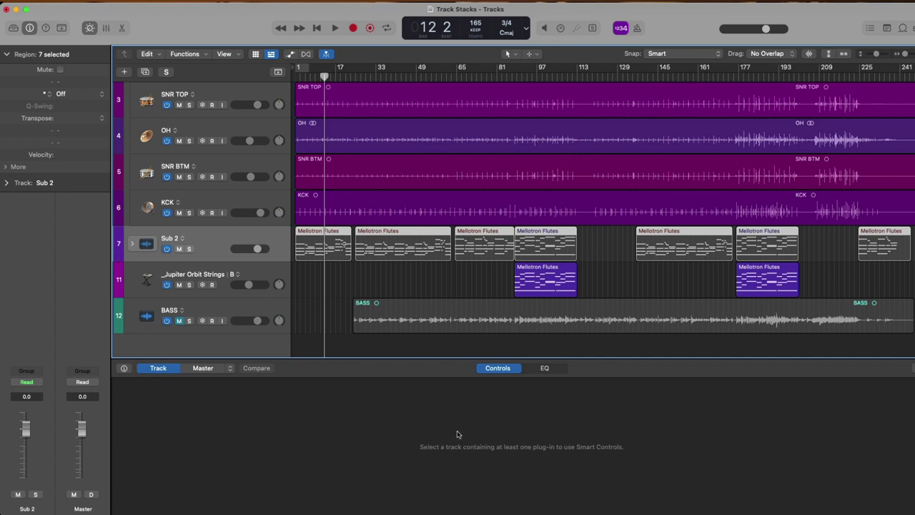
click(132, 244)
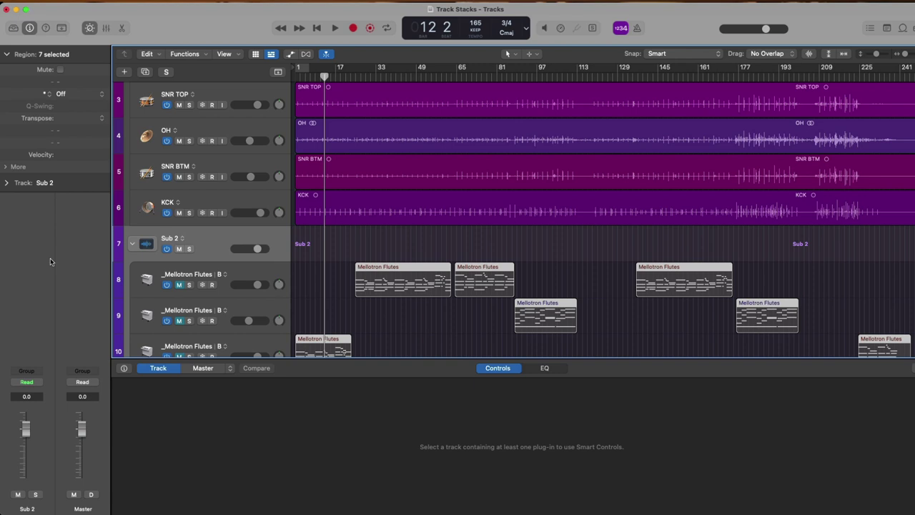
key(x)
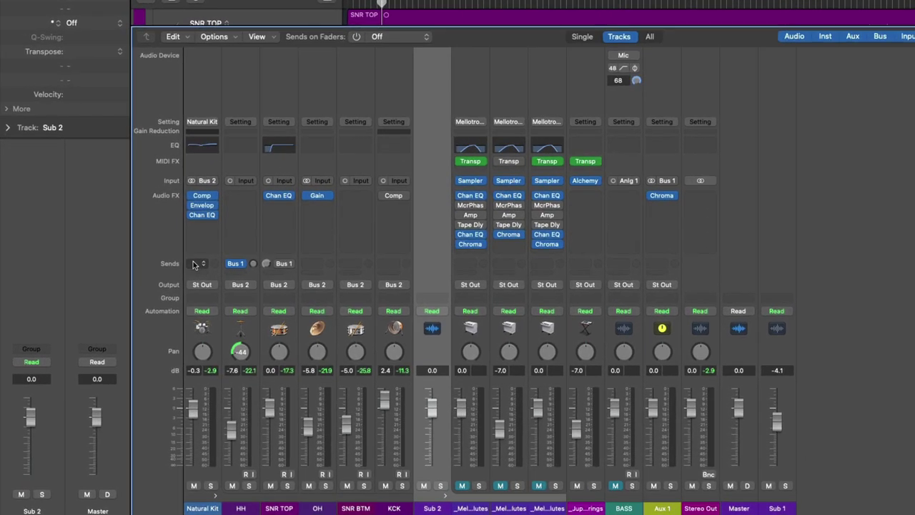
Route a send from the Natural Kit channel to Bus 3.
click(193, 265)
mouse_move(201, 283)
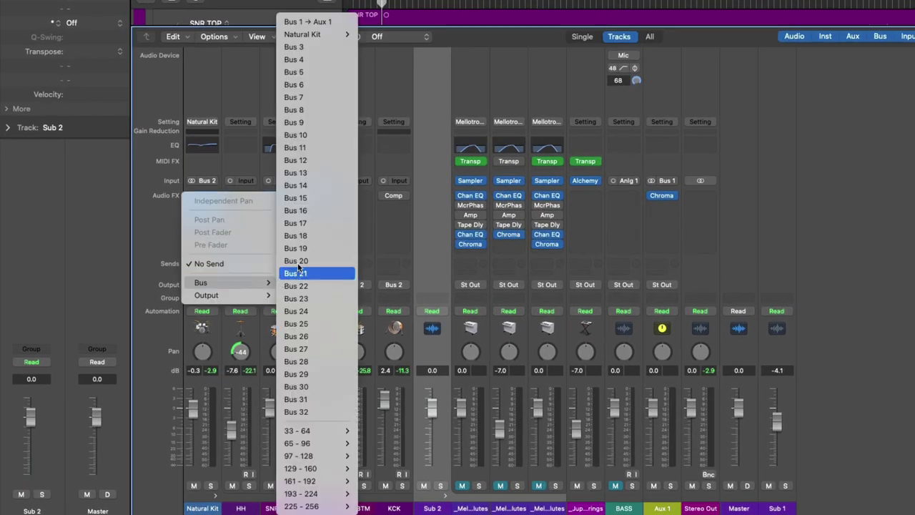
click(296, 48)
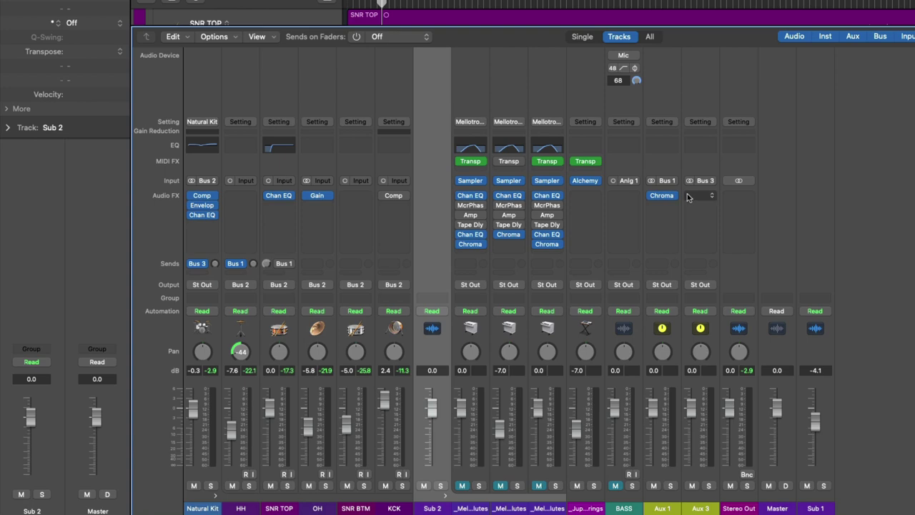
Insert a stereo Space Designer reverb on Aux 3, audition it, and return to the Tracks area.
click(689, 197)
mouse_move(715, 447)
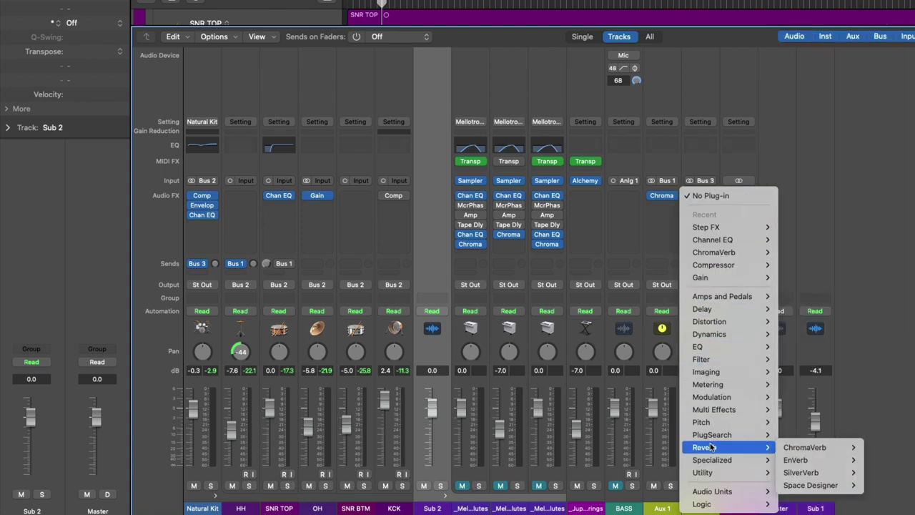
click(790, 485)
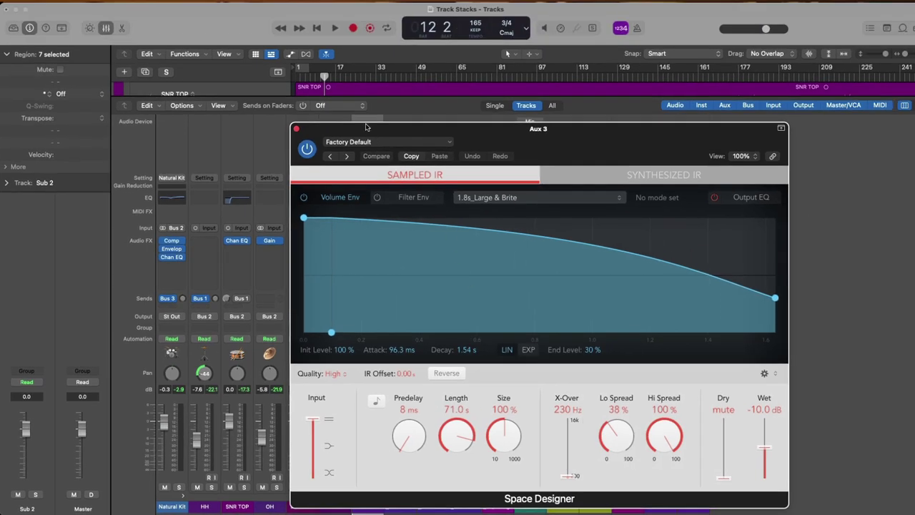
drag(341, 128, 683, 133)
key(space)
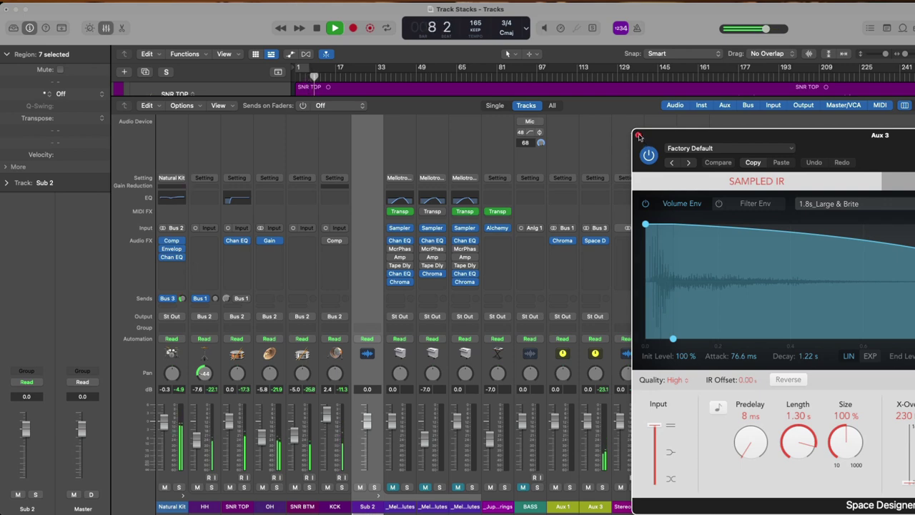
click(639, 136)
key(space)
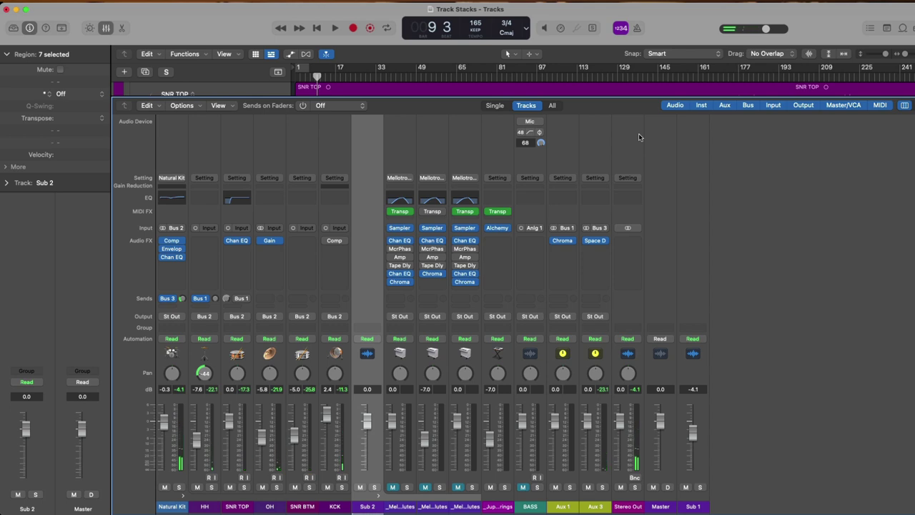
key(x)
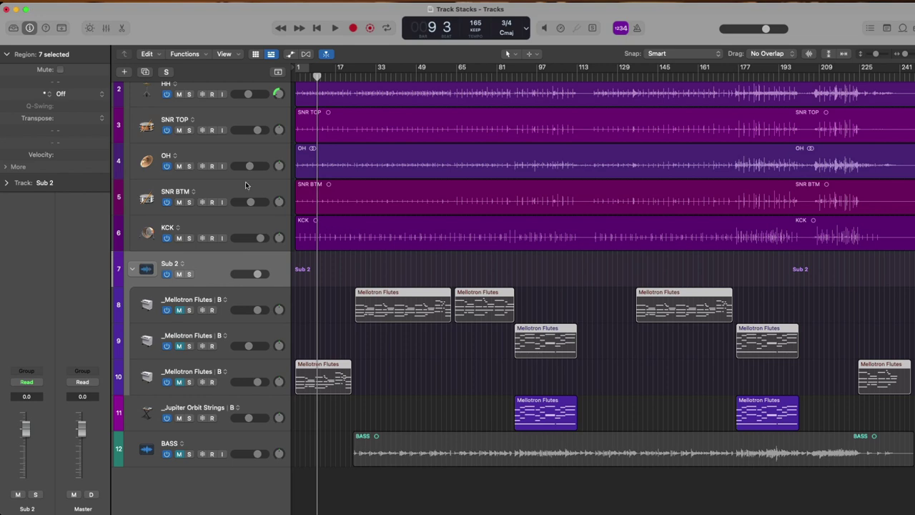
Begin adding new audio tracks with the audio input starting at Input 2.
click(128, 73)
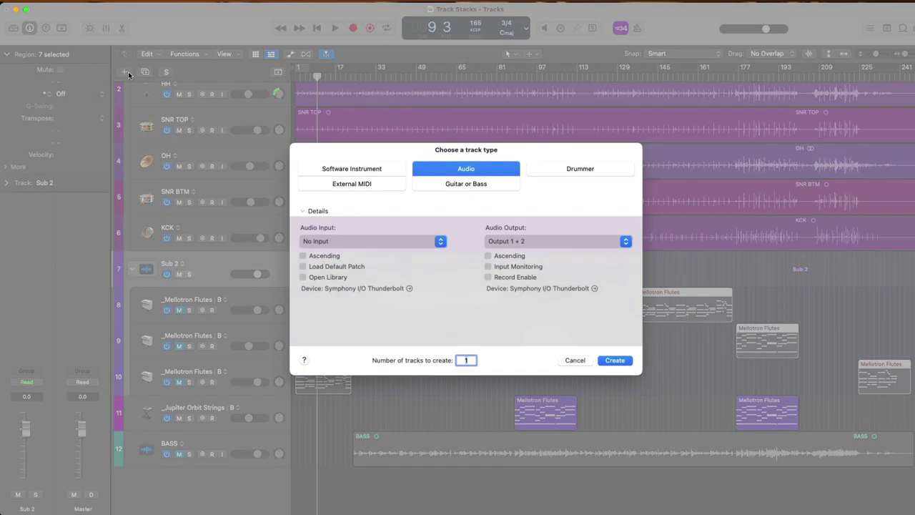
click(365, 241)
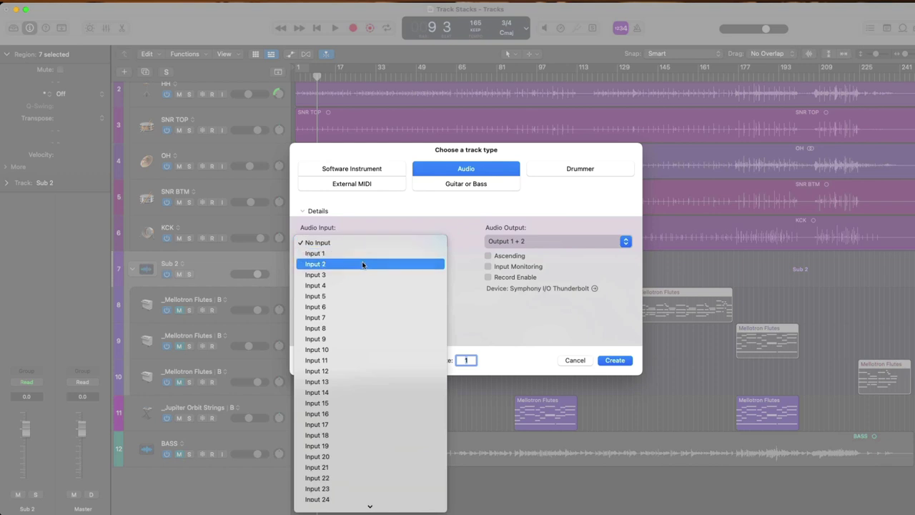
click(363, 265)
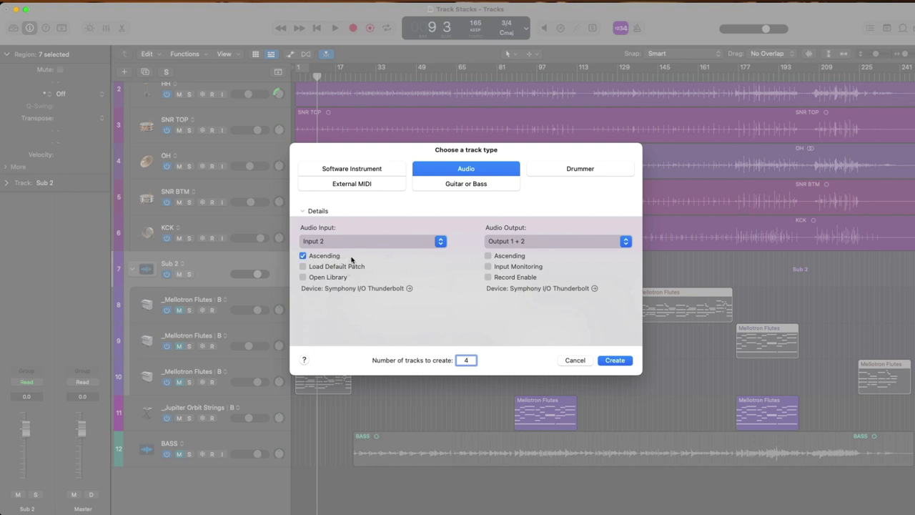
Create the four new audio tracks, Audio 7 through Audio 10.
click(607, 359)
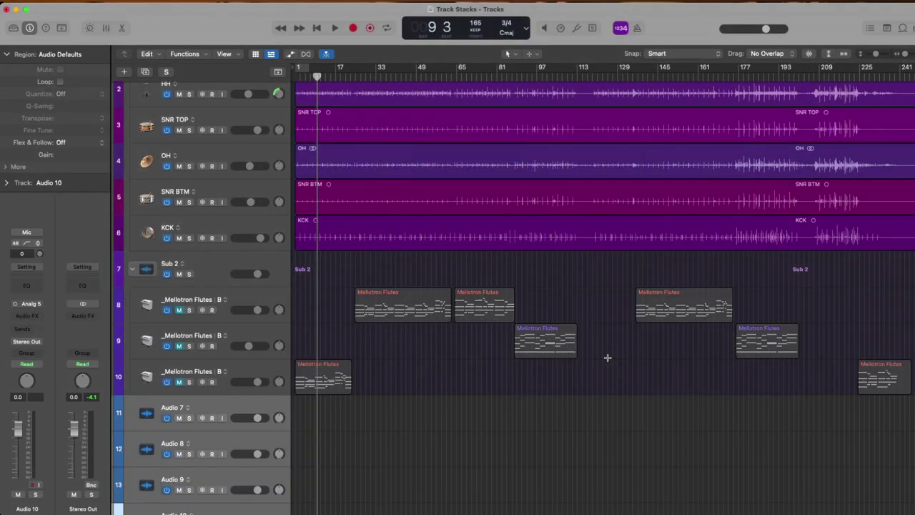
scroll(452, 286, down, 2)
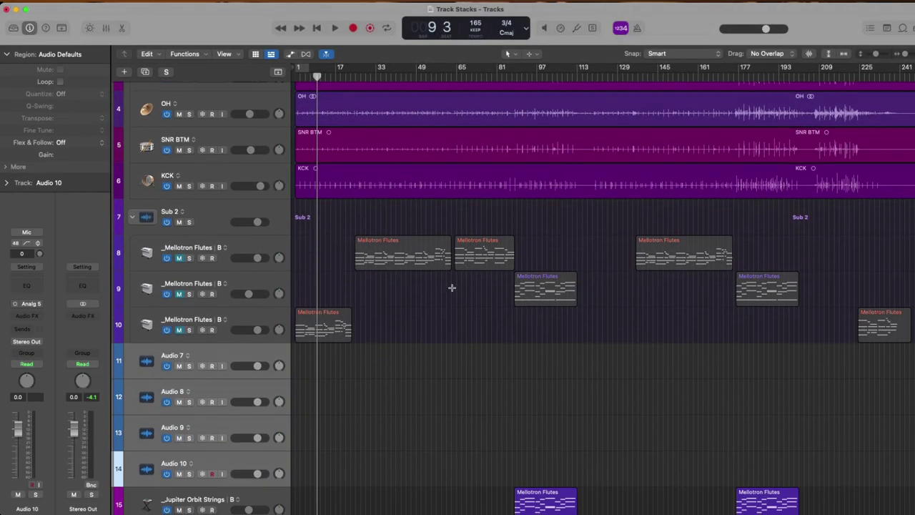
click(272, 355)
key(x)
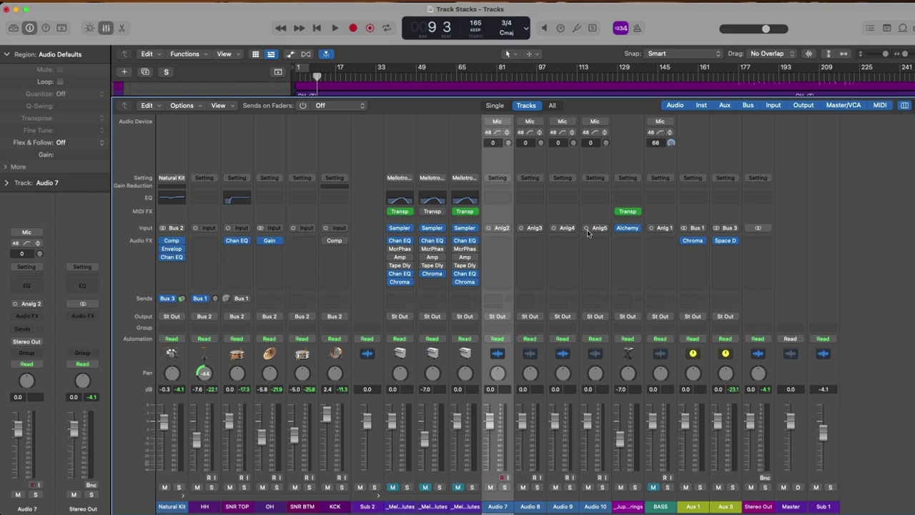
key(x)
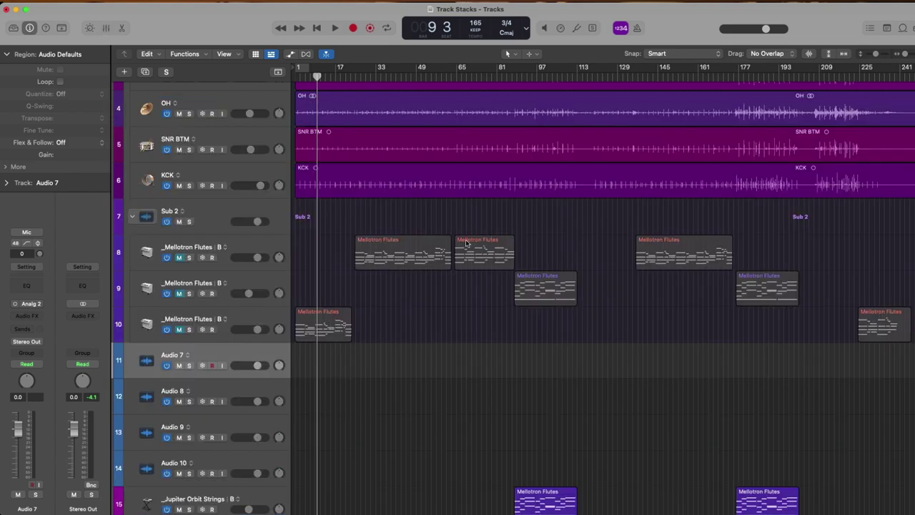
Pack Audio 7–10 into the Sum 4 summing stack and disarm its recording.
click(226, 462)
shift+click(231, 355)
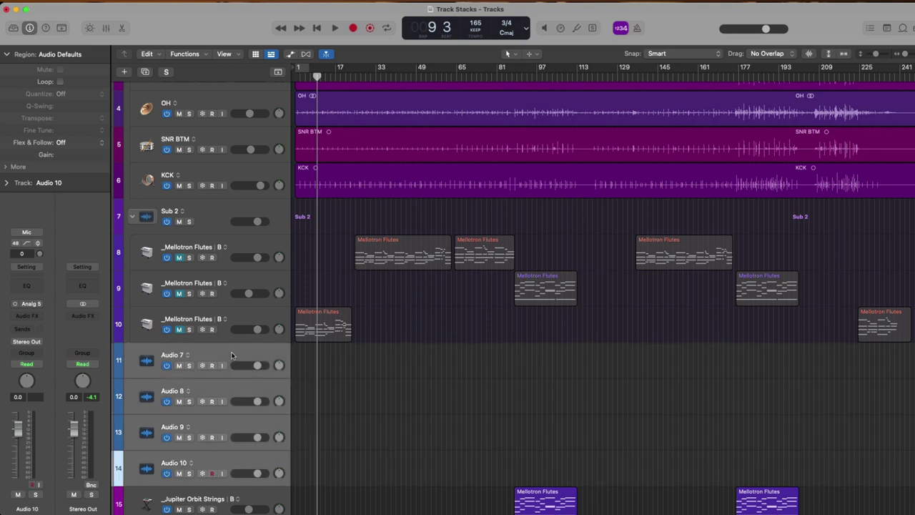
key(super+shift+d)
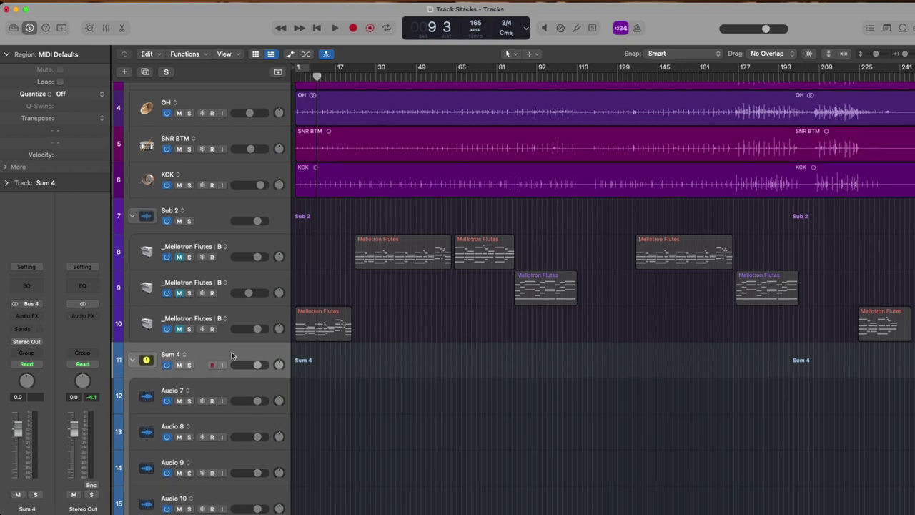
scroll(231, 355, down, 3)
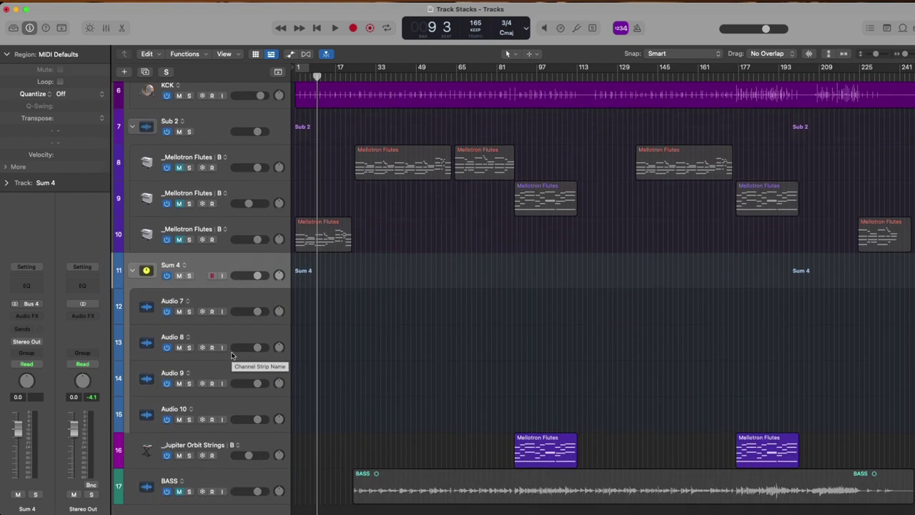
click(214, 276)
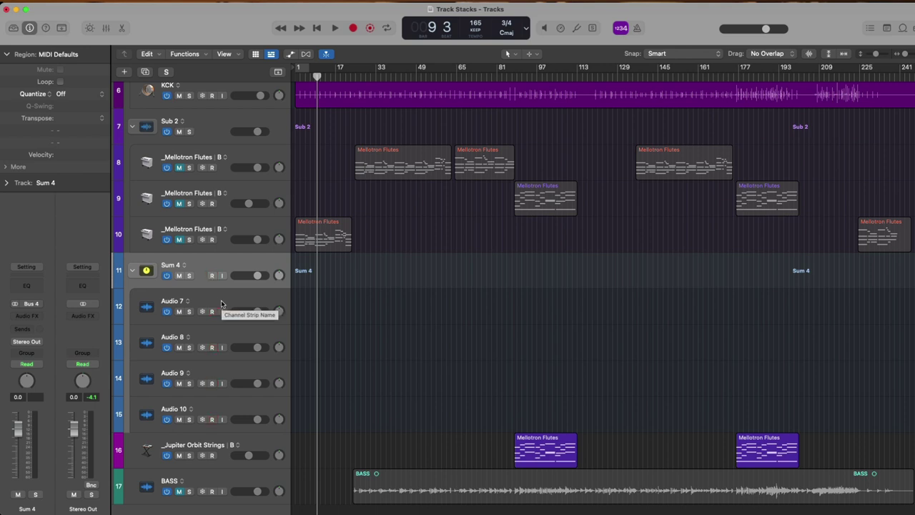
Solo Sum 4 and record a short take from the project start.
key(Return)
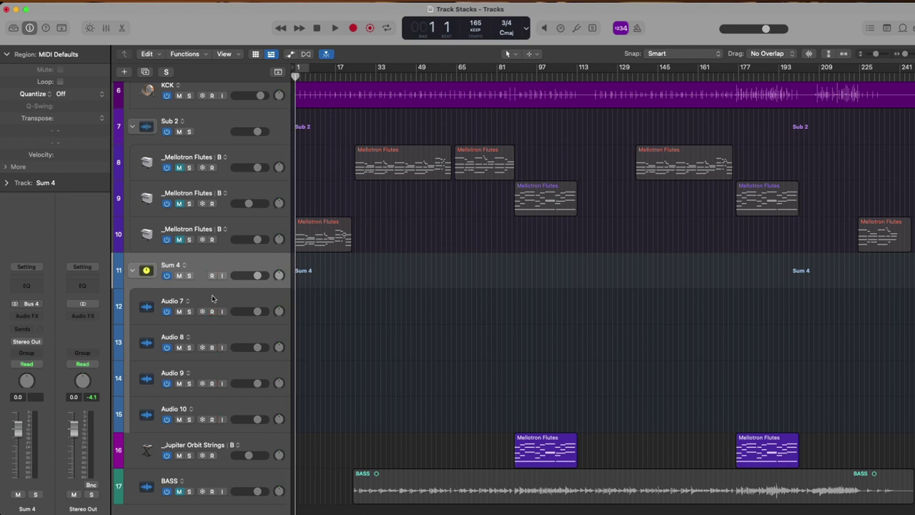
click(189, 276)
key(r)
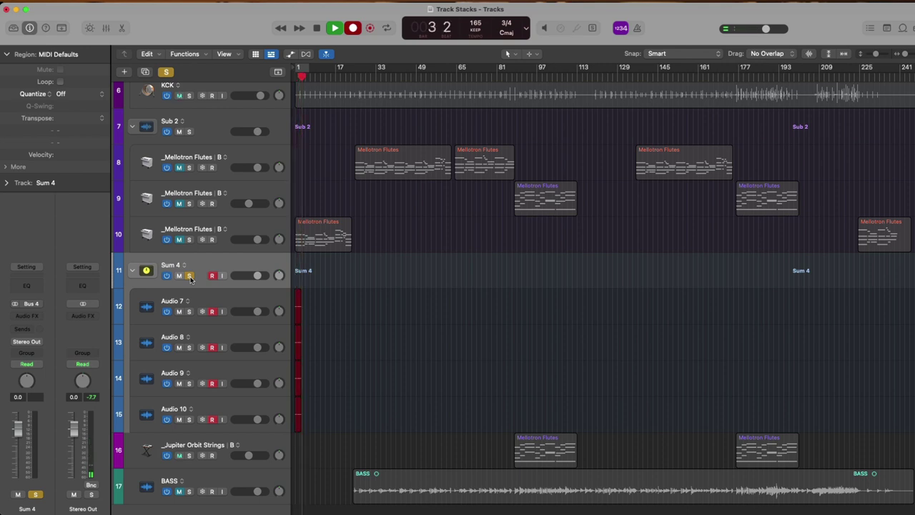
key(space)
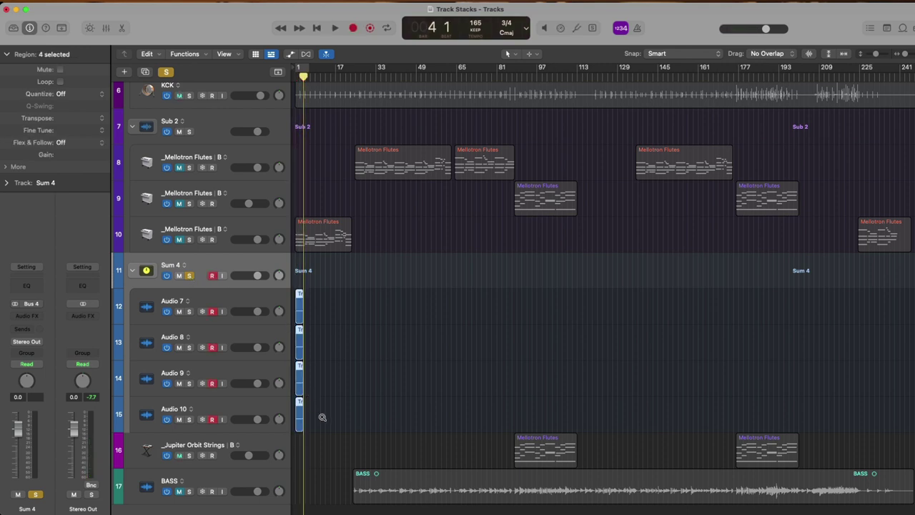
Zoom in to check the four new regions, then disarm and unsolo Sum 4.
key(z)
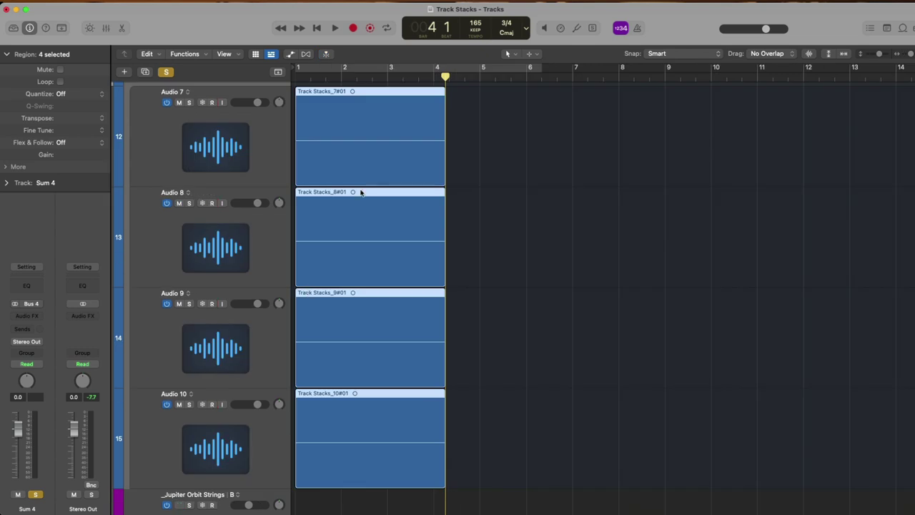
key(z)
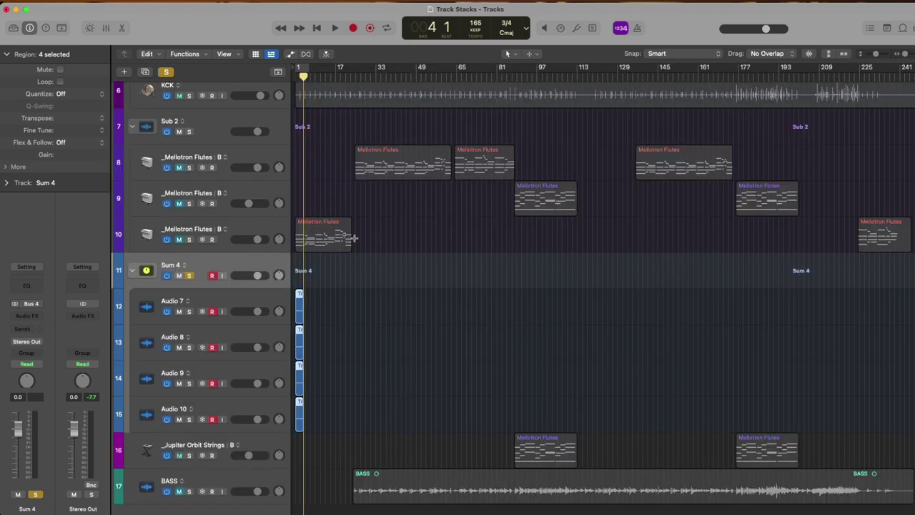
click(211, 276)
click(190, 276)
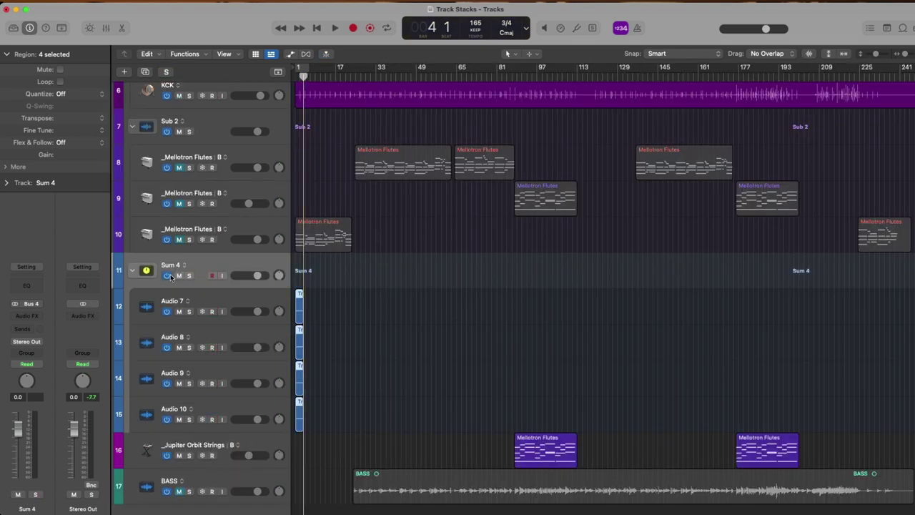
Collapse Sum 4, drag the three Mellotron Flutes tracks out of Sub 2, and delete empty Sub 2.
click(133, 270)
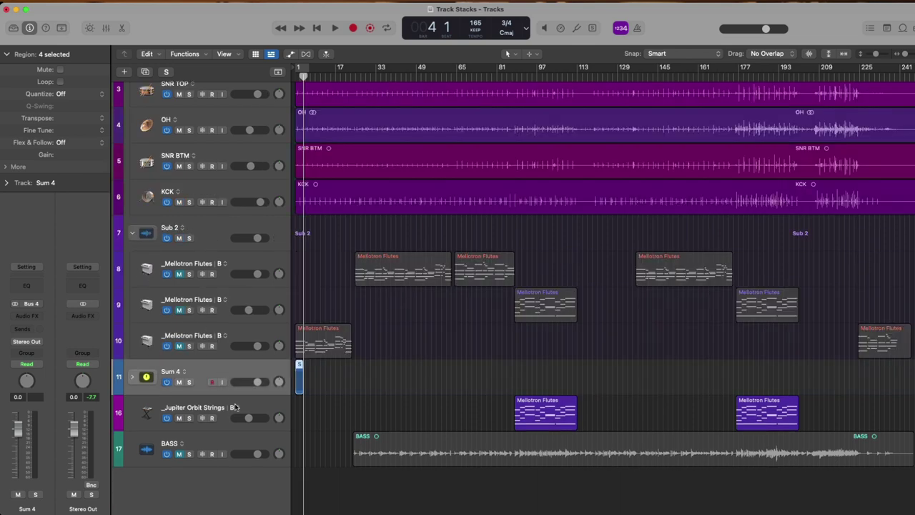
click(258, 407)
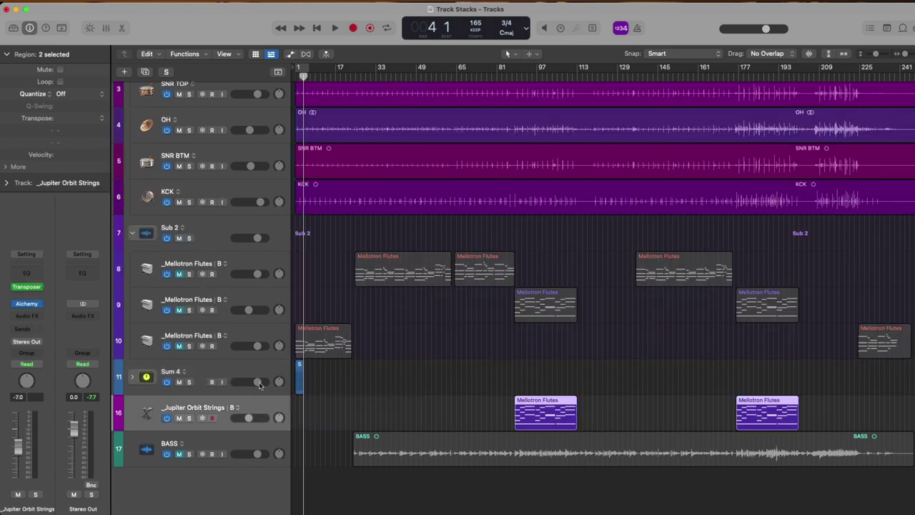
shift+click(267, 336)
shift+click(261, 295)
shift+click(261, 264)
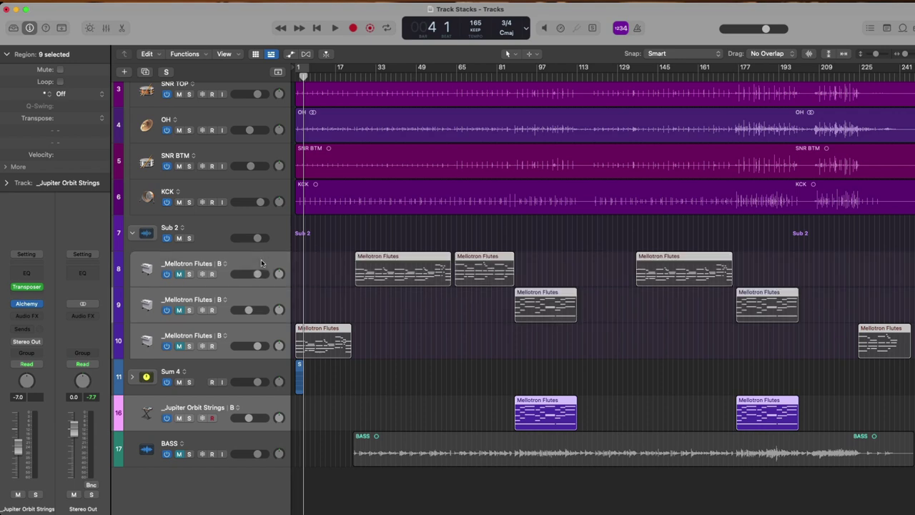
drag(262, 264, 243, 395)
click(219, 229)
key(super+BackSpace)
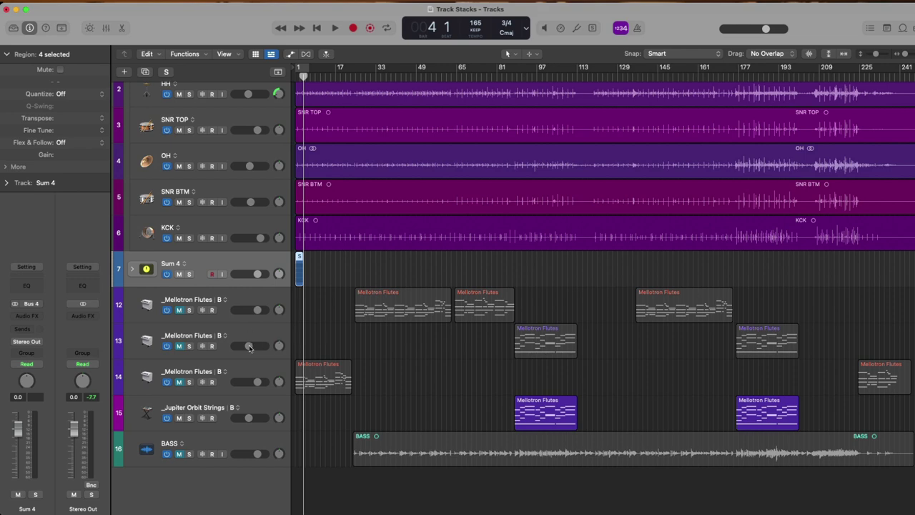
Stack Mellotron Flutes track 14 with Jupiter Orbit Strings as Sum 5 and unmute the flutes.
click(249, 367)
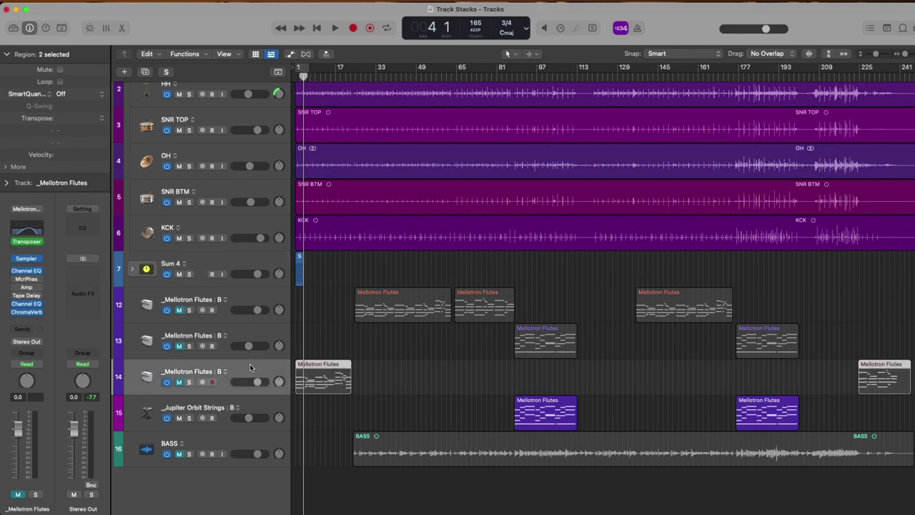
click(256, 407)
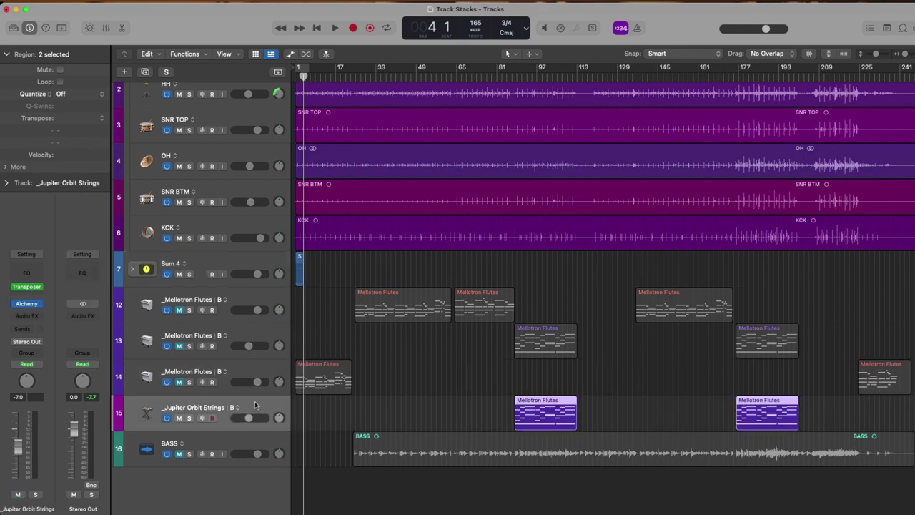
shift+click(254, 369)
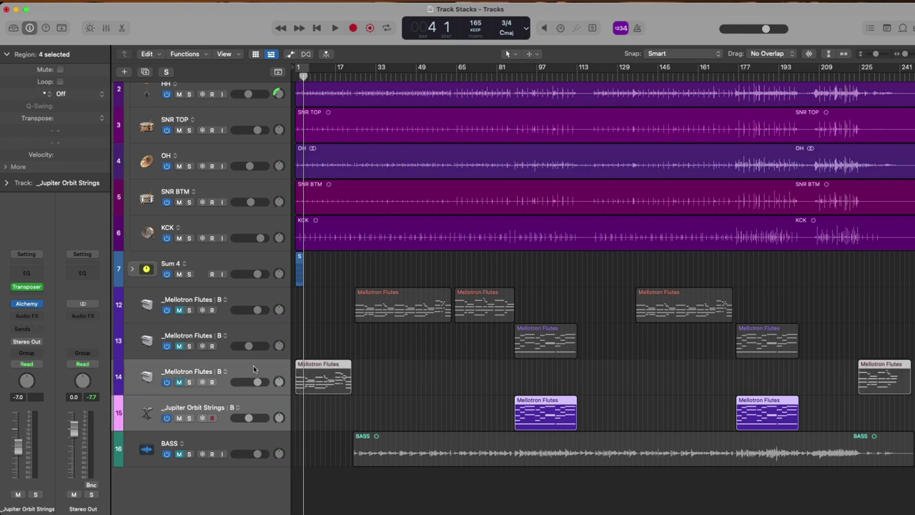
key(super+shift+d)
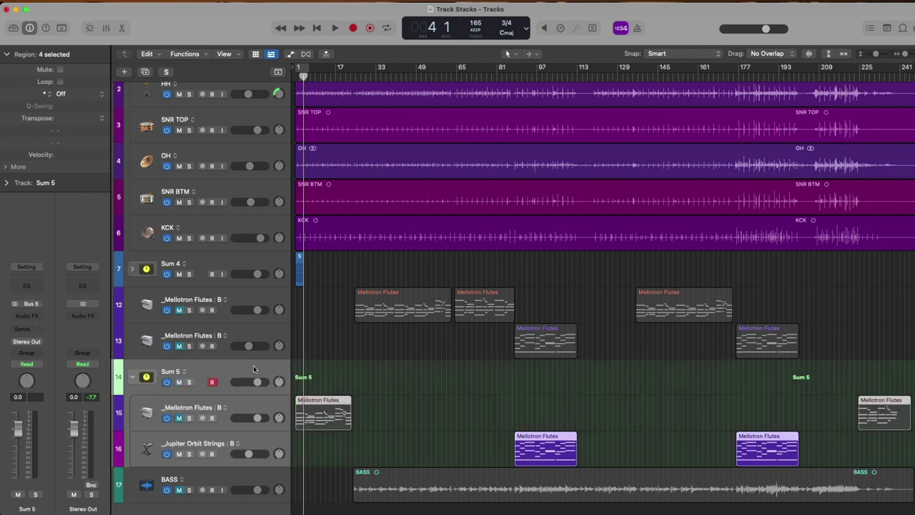
click(254, 369)
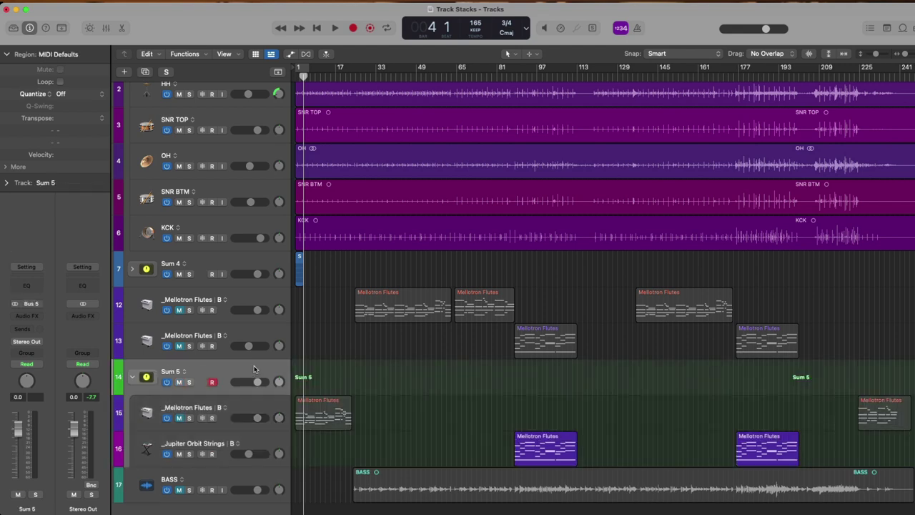
click(178, 418)
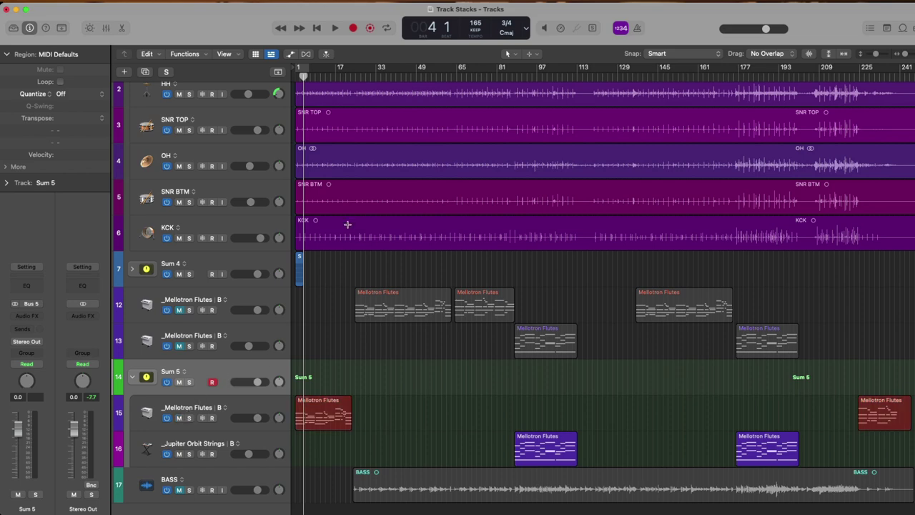
Move the playhead to about bar 31, open Musical Typing, and play C and G chords.
click(373, 75)
key(super+k)
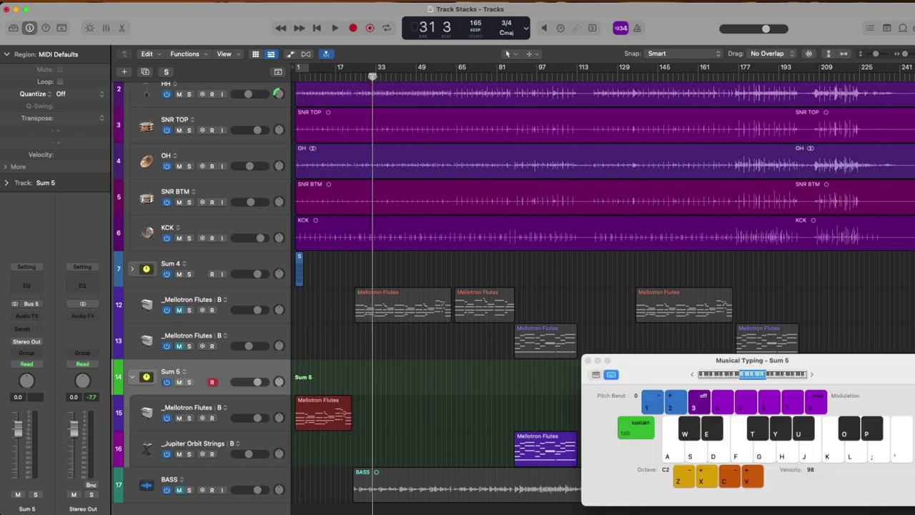
key(a)
key(d)
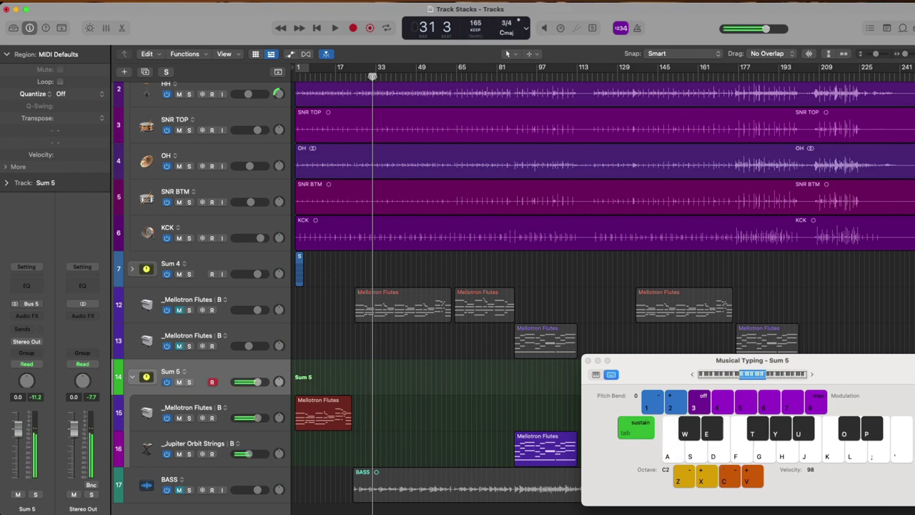
key(g)
key(j)
key(l)
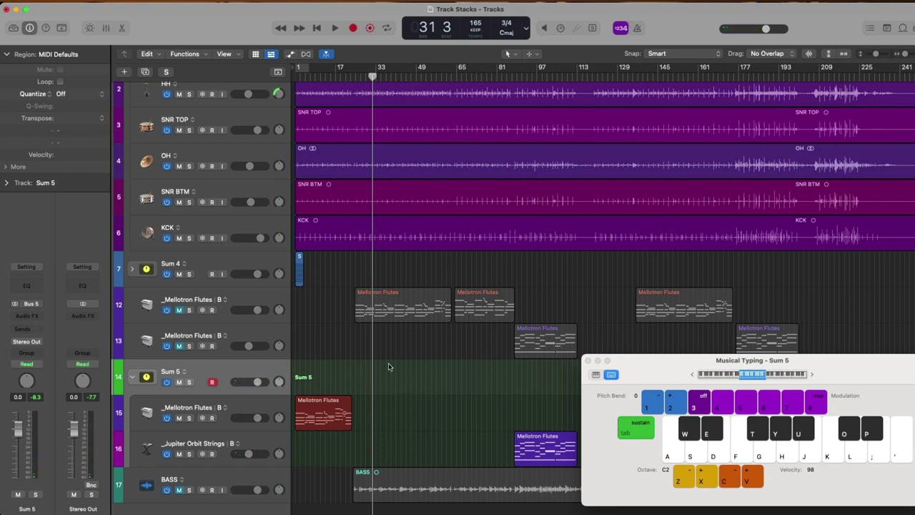
Solo Sum 5 and record G and A minor chords near bar 33, then close Musical Typing.
click(190, 382)
key(r)
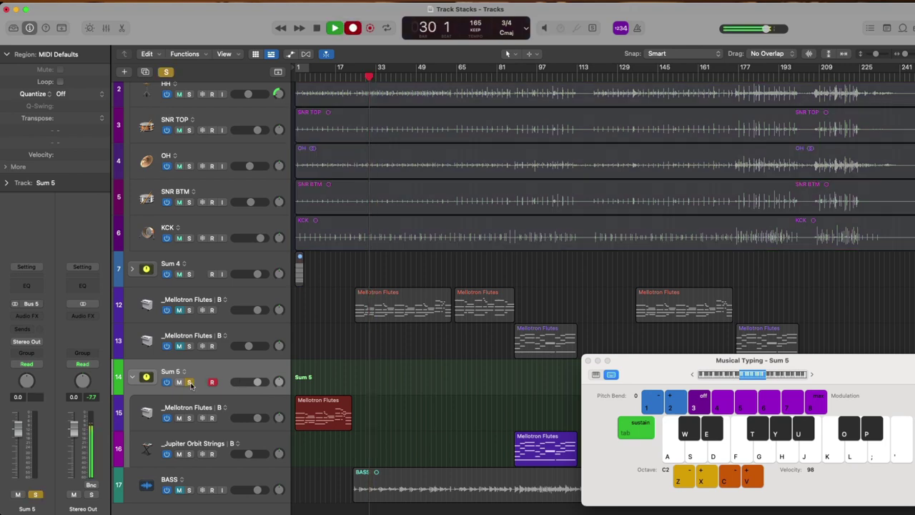
key(g)
key(j)
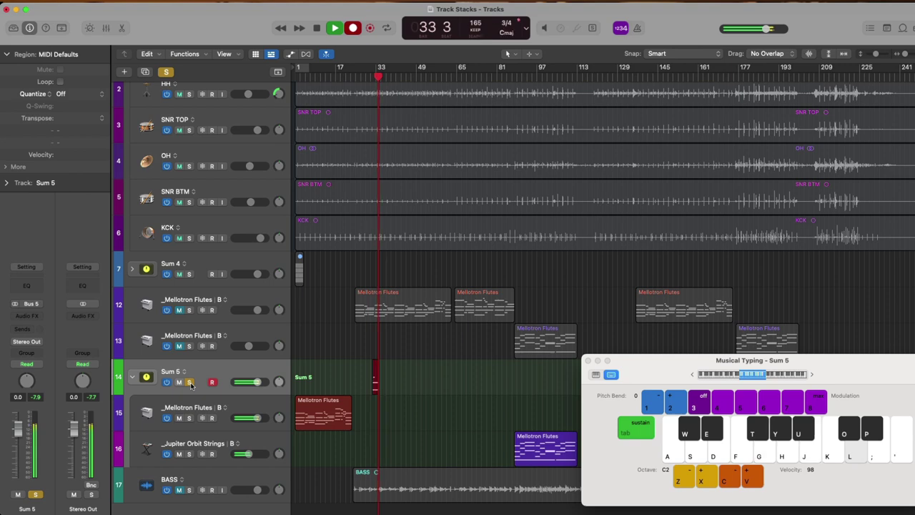
key(h)
key(k)
key(semicolon)
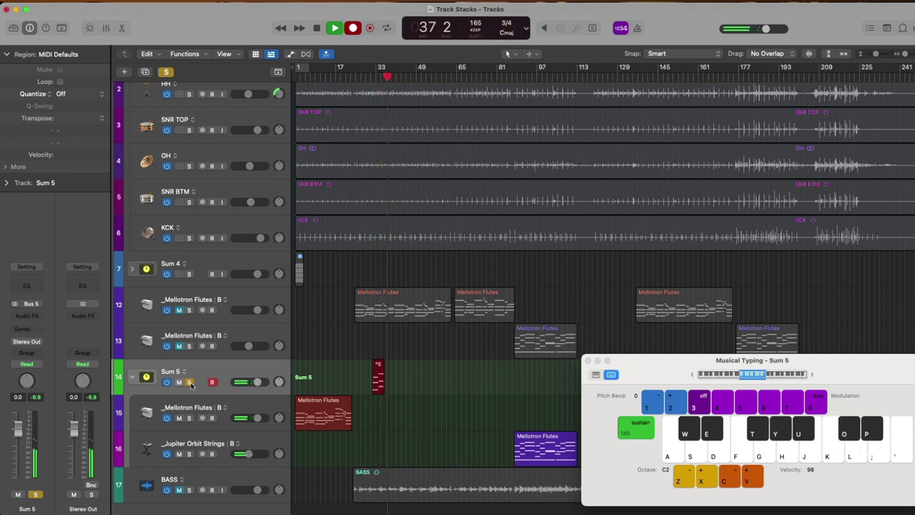
key(space)
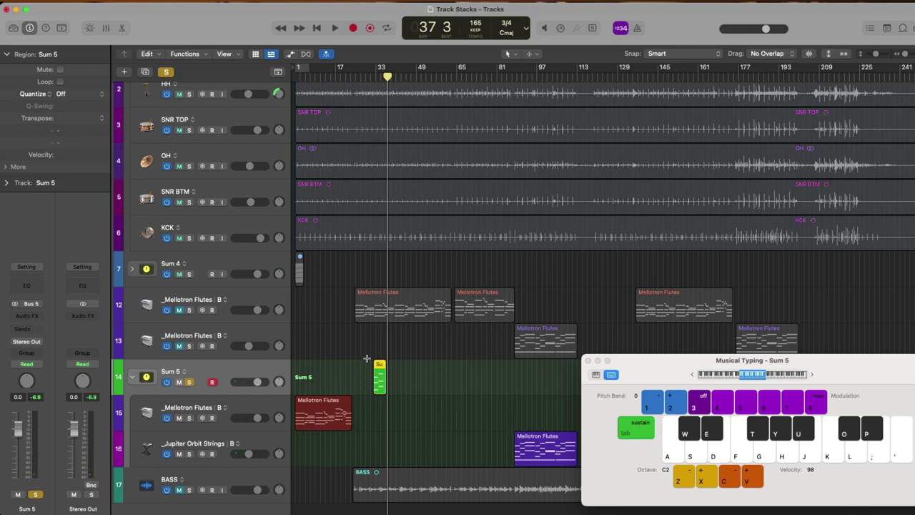
key(super+k)
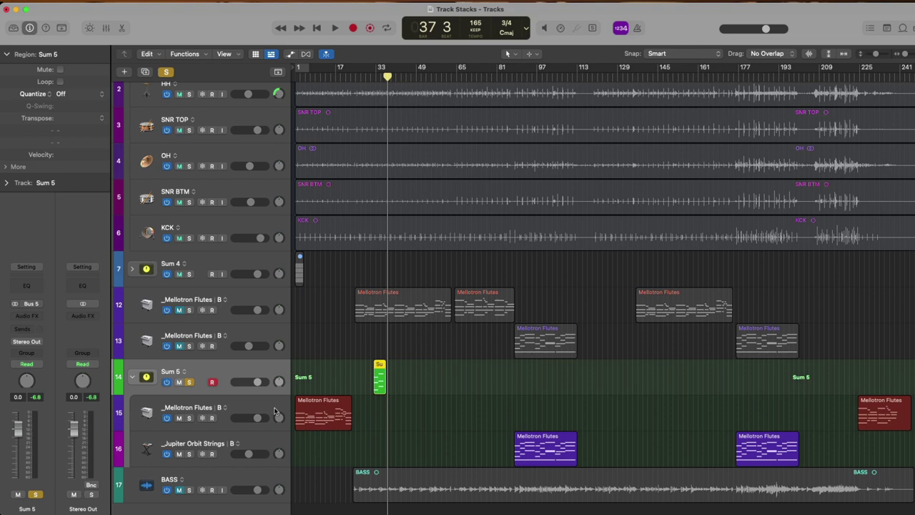
click(274, 410)
click(275, 434)
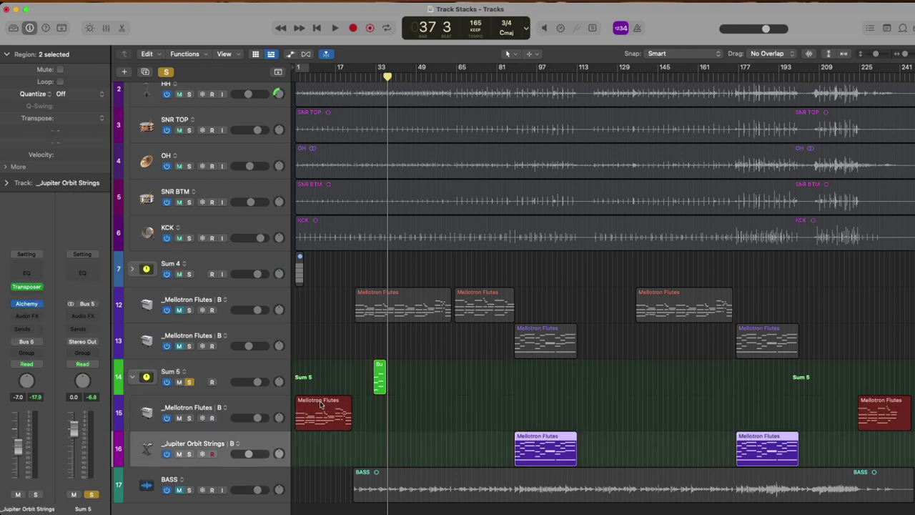
click(321, 405)
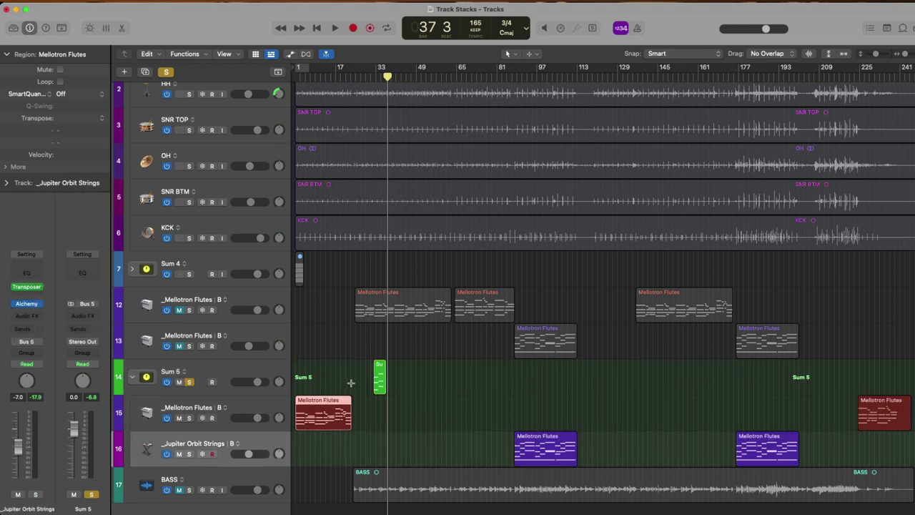
key(Return)
key(space)
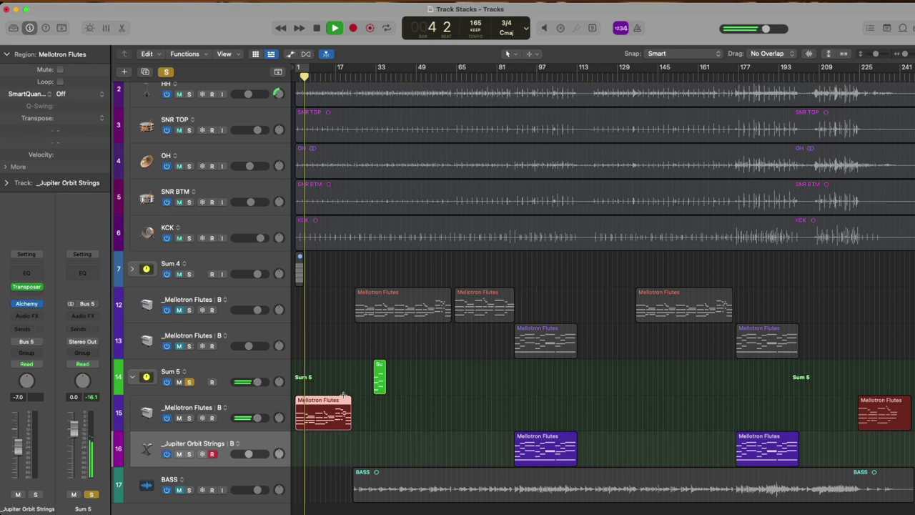
key(space)
drag(333, 404, 326, 440)
key(space)
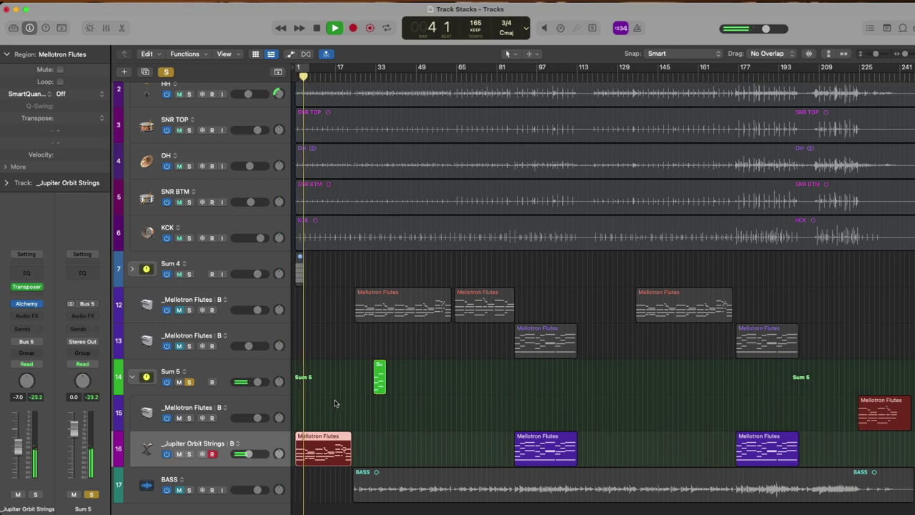
drag(331, 437, 329, 391)
key(space)
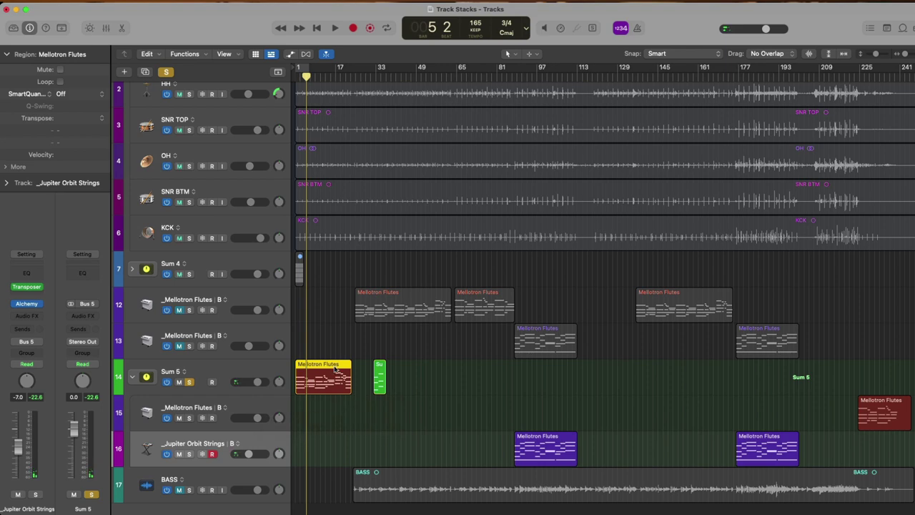
click(236, 373)
key(space)
key(space)
drag(328, 395, 329, 395)
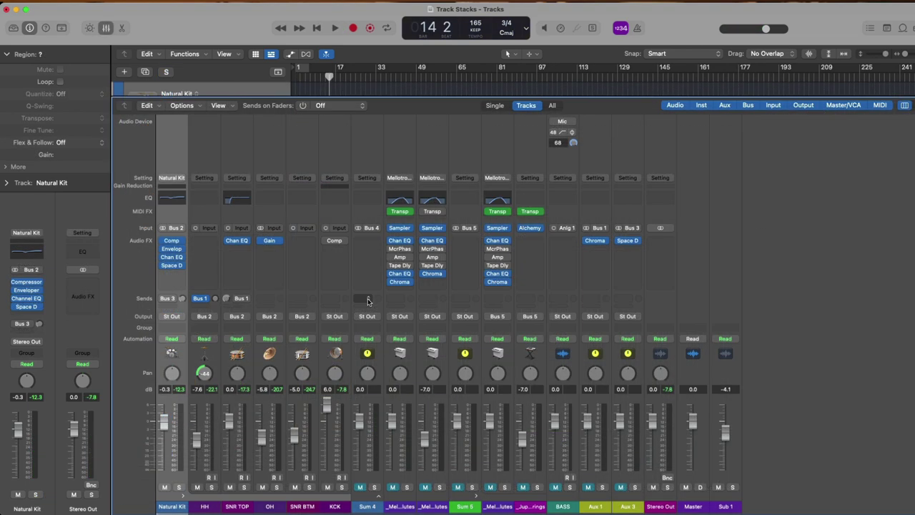
key(x)
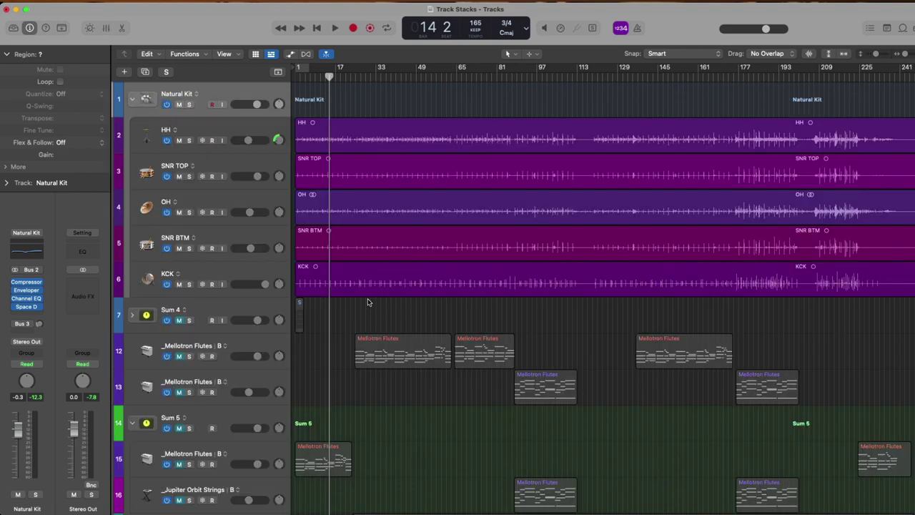
Pack the SNR TOP and SNR BTM tracks into a new summing stack.
click(242, 164)
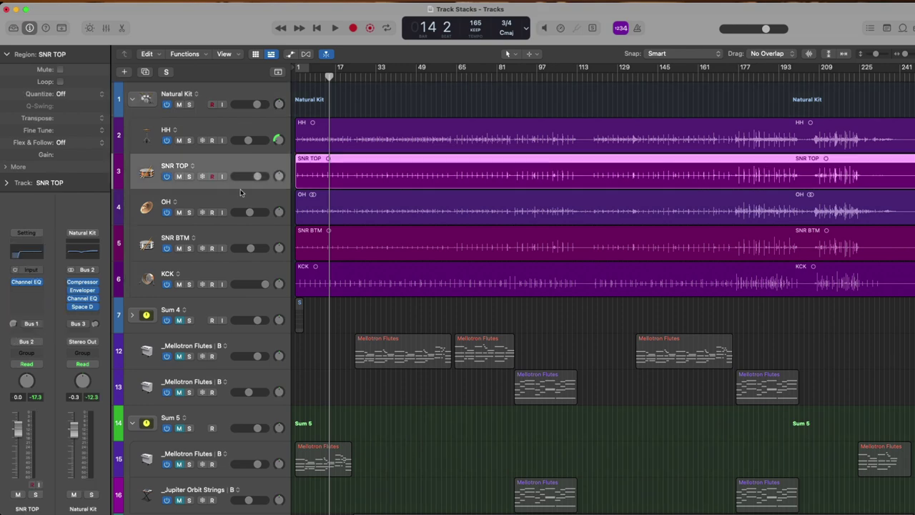
super+click(245, 236)
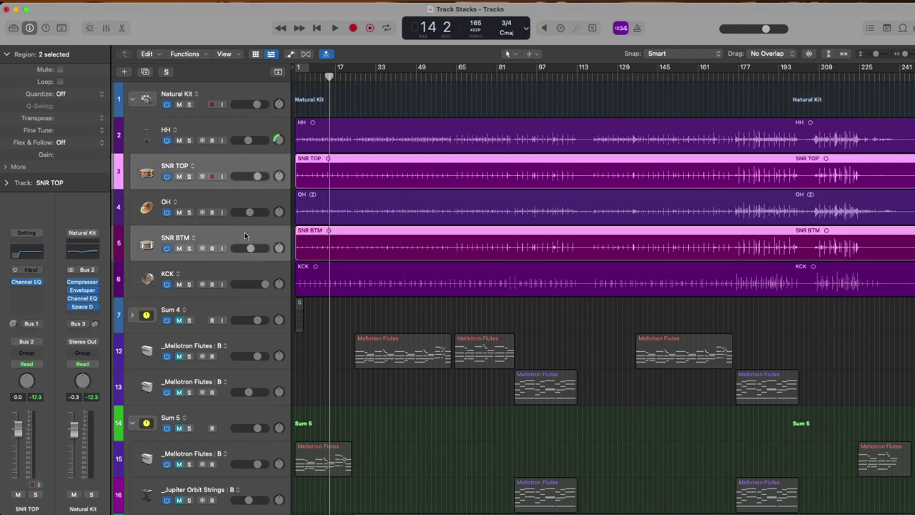
key(super+shift+d)
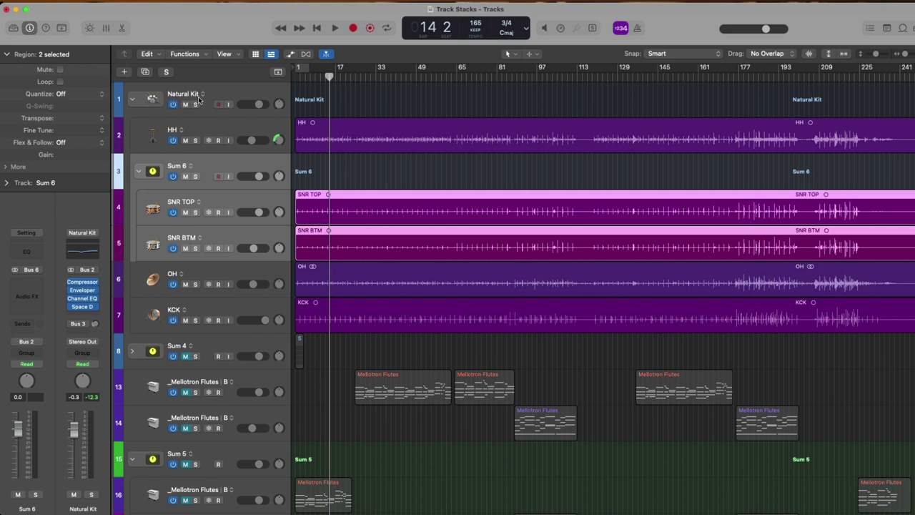
Rename the new stack 'SNR COMB' and fold it closed.
double_click(183, 166)
text(SNR COMB)
key(Return)
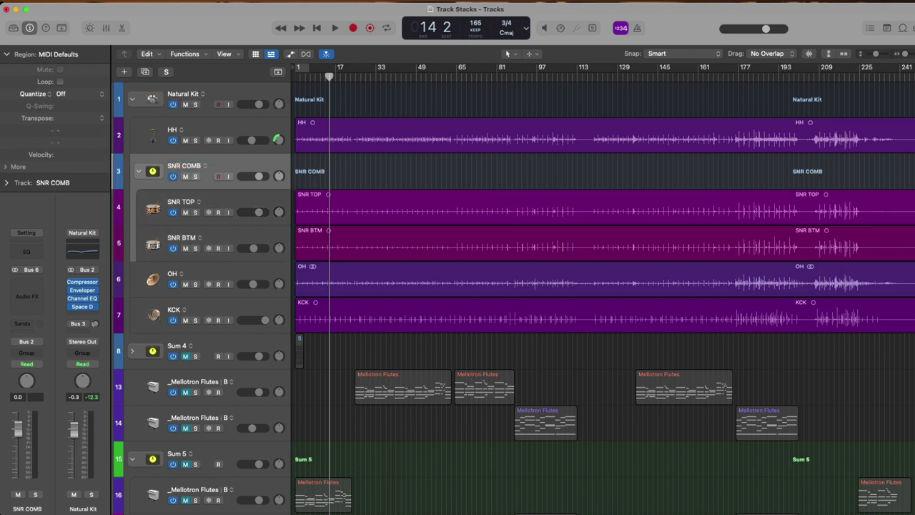
click(139, 171)
click(175, 163)
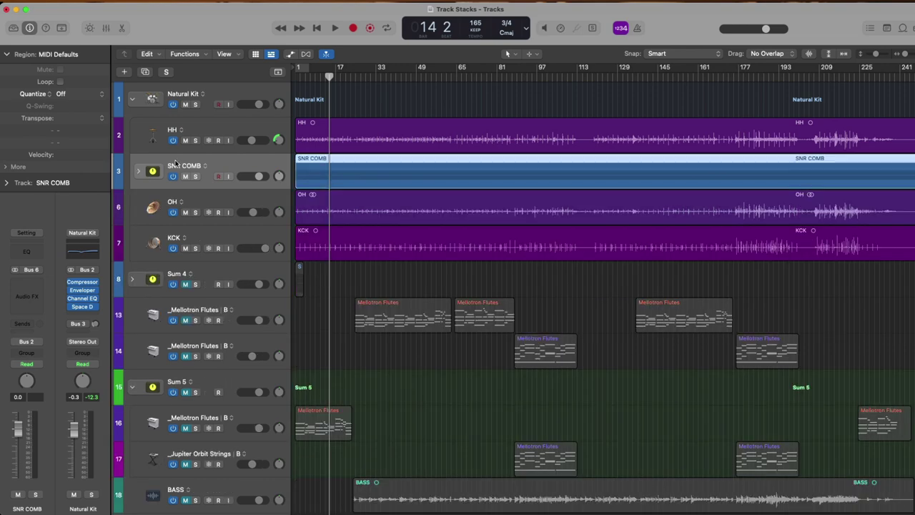
Pack the OH and HH tracks into a new folder stack named Sub 2.
click(206, 201)
shift+click(205, 129)
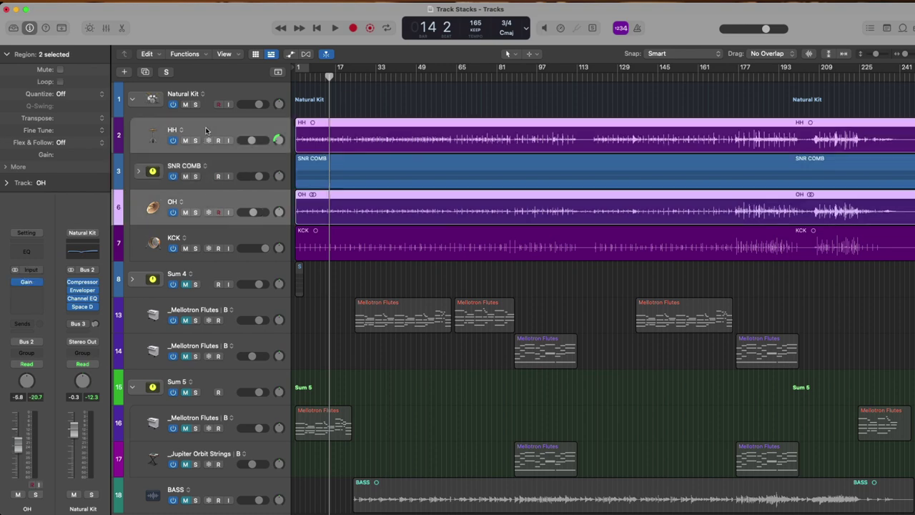
key(super+shift+d)
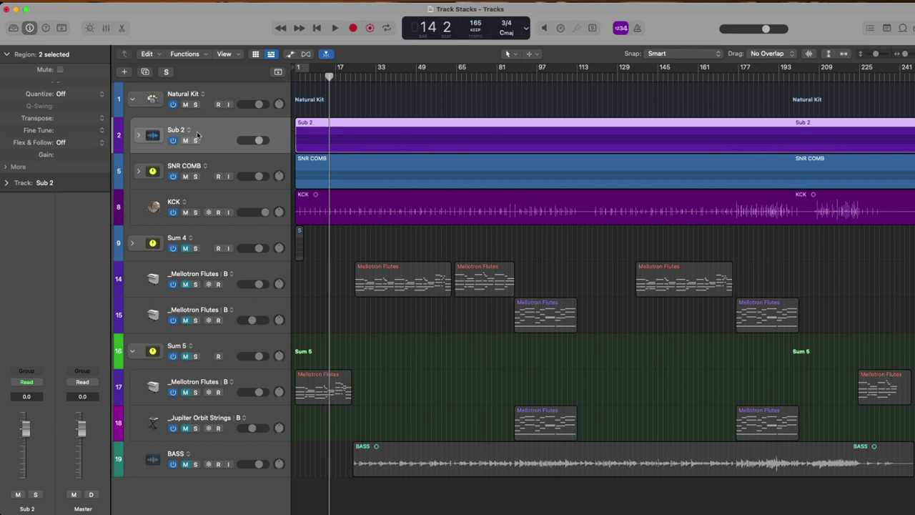
Expand Sub 2 in the Mixer to reveal HH and OH, then close the Mixer.
key(x)
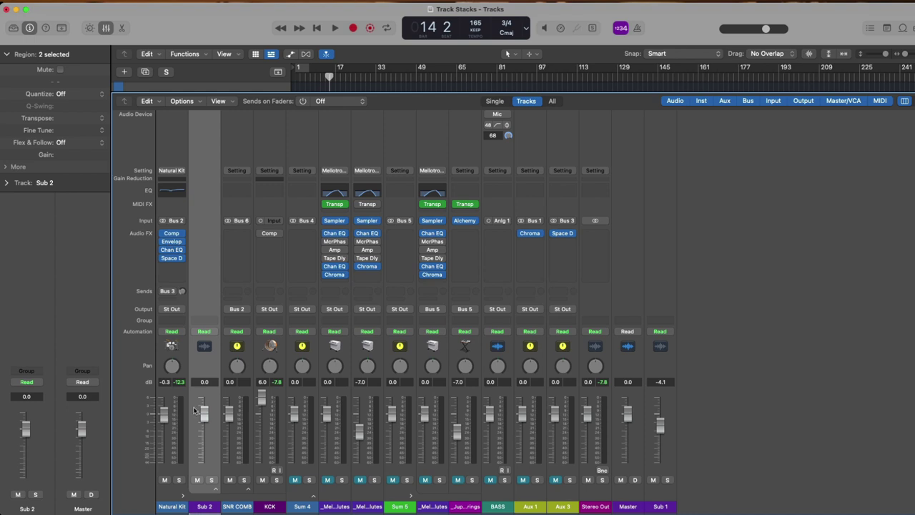
click(215, 491)
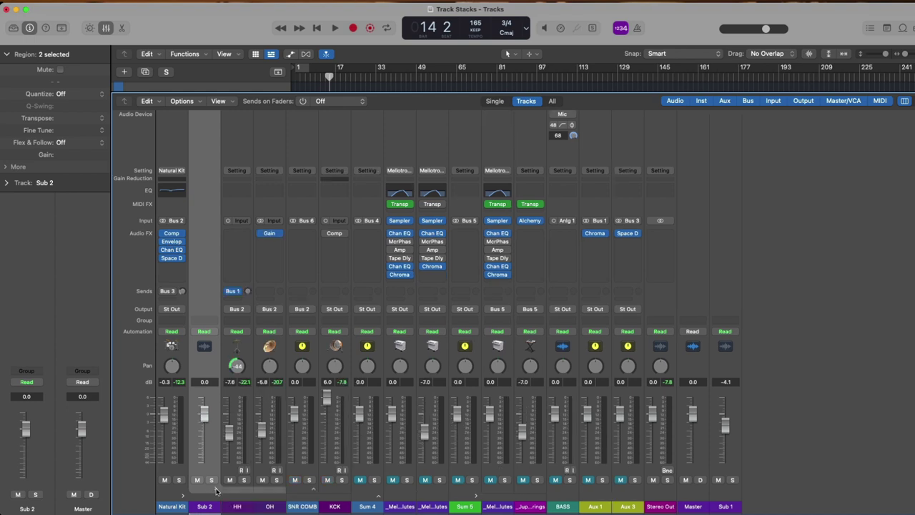
key(x)
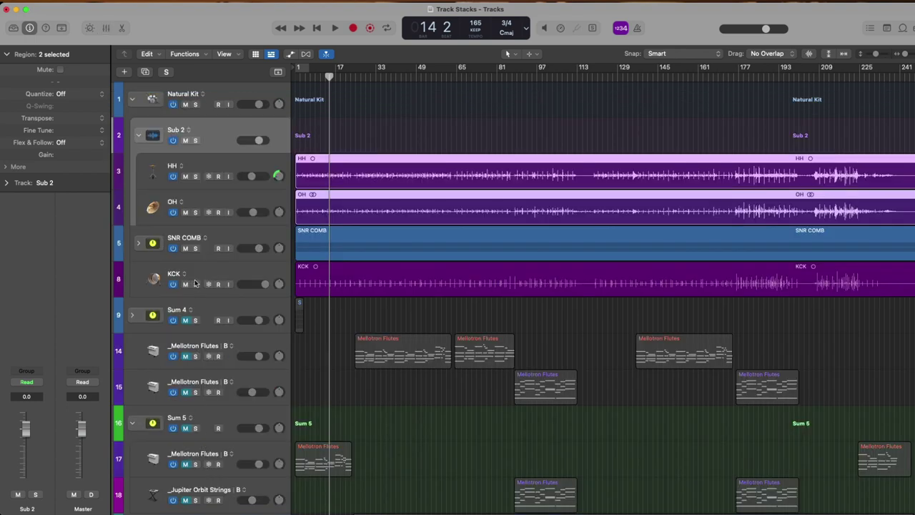
Pack the two loose Mellotron Flutes tracks into a new folder stack, Sub 3.
click(159, 353)
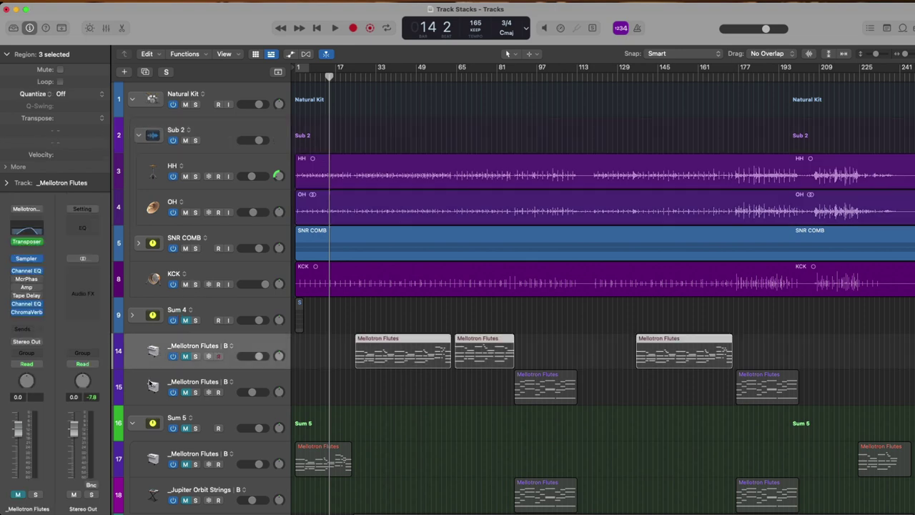
shift+click(149, 392)
key(super+shift+d)
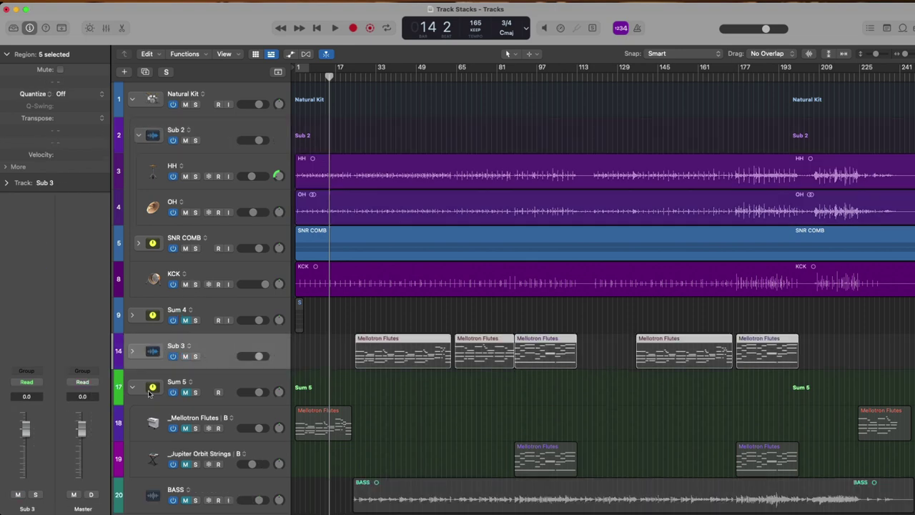
Wrap the Mellotron Flutes tracks inside Sub 3 into a nested Sum 7 summing stack.
click(132, 351)
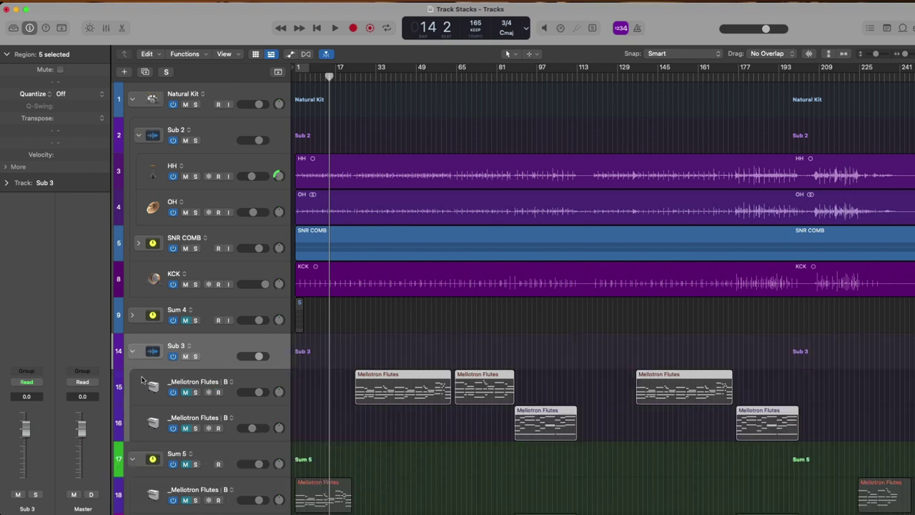
click(142, 379)
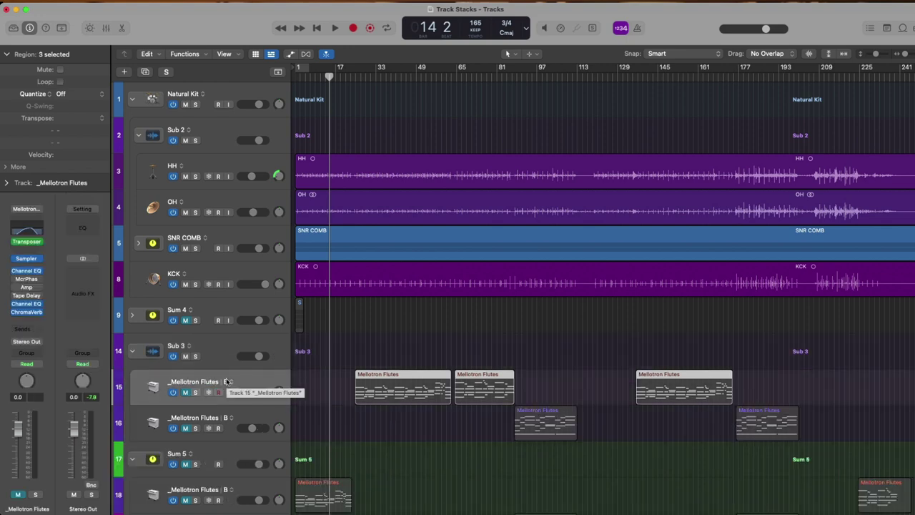
key(super+shift+d)
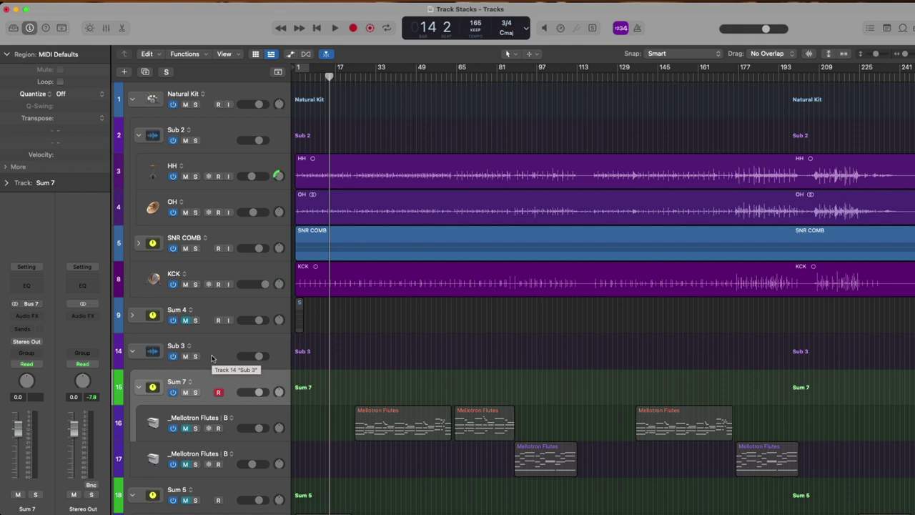
key(super+a)
scroll(208, 361, down, 2)
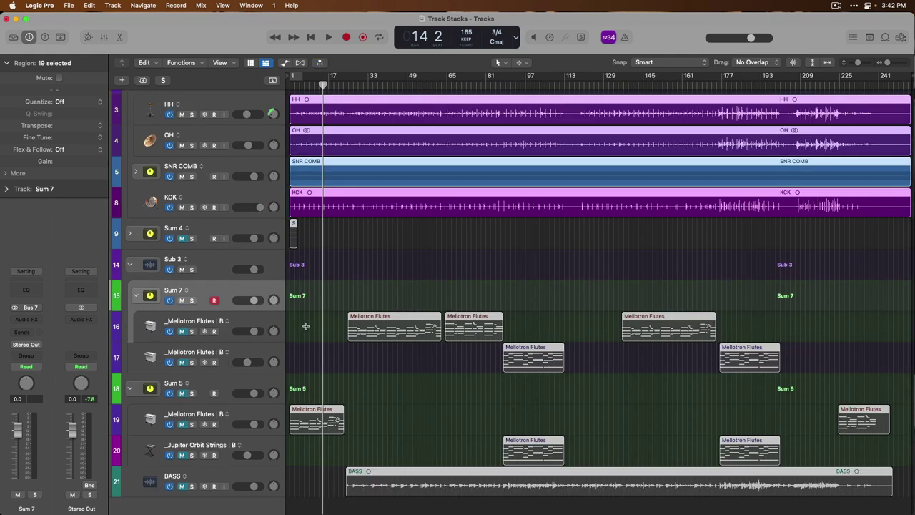
click(315, 291)
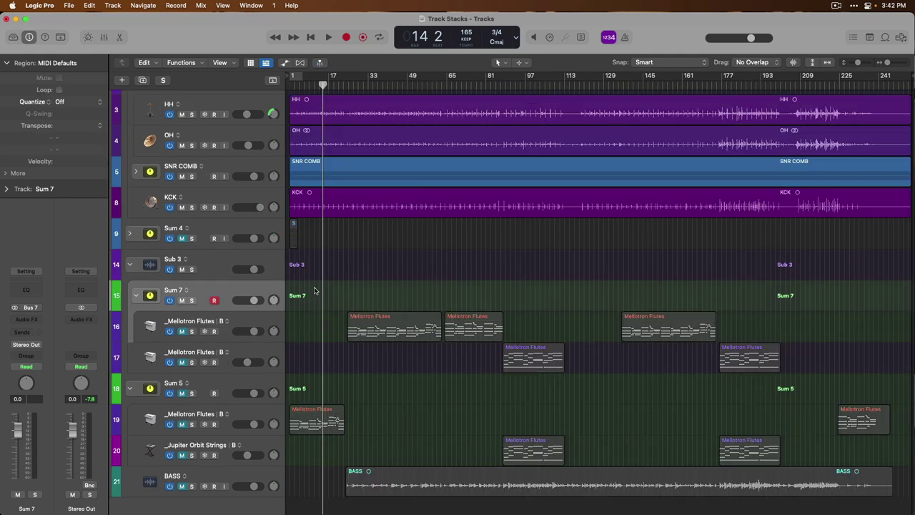